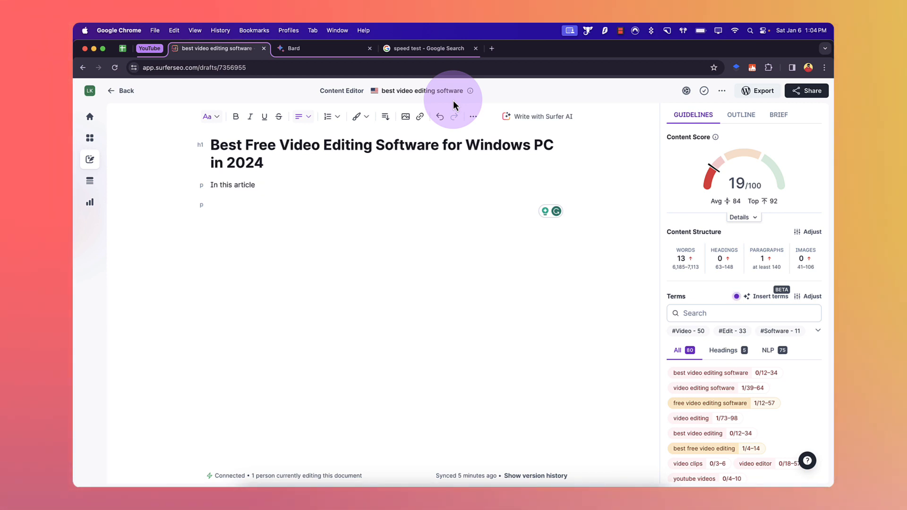
triple_click(215, 149)
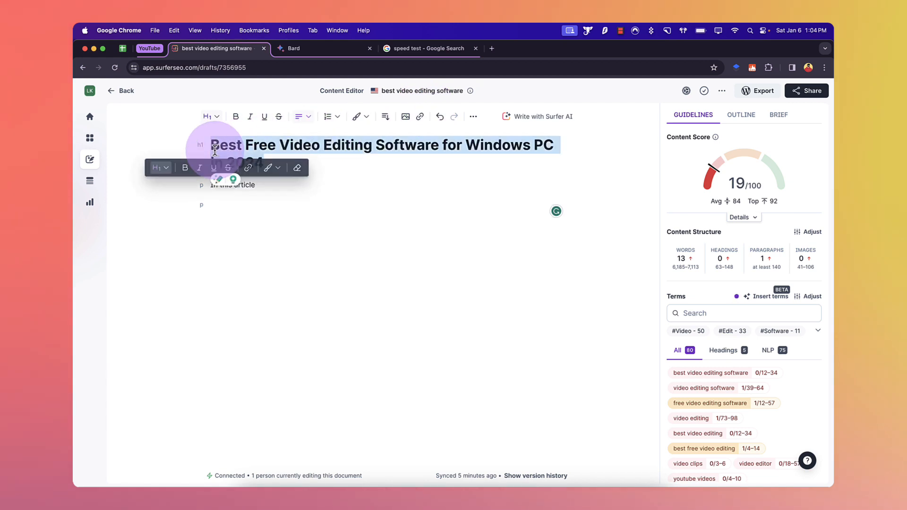
click(262, 162)
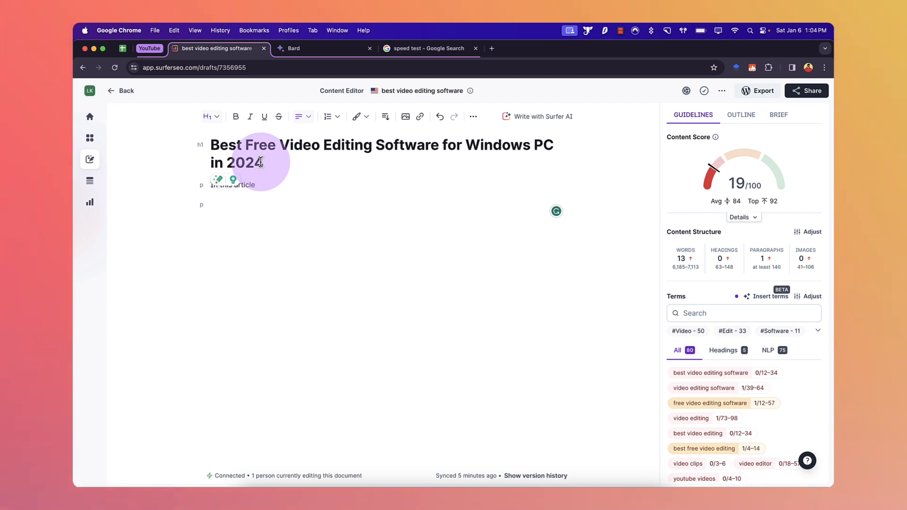
click(270, 193)
click(277, 184)
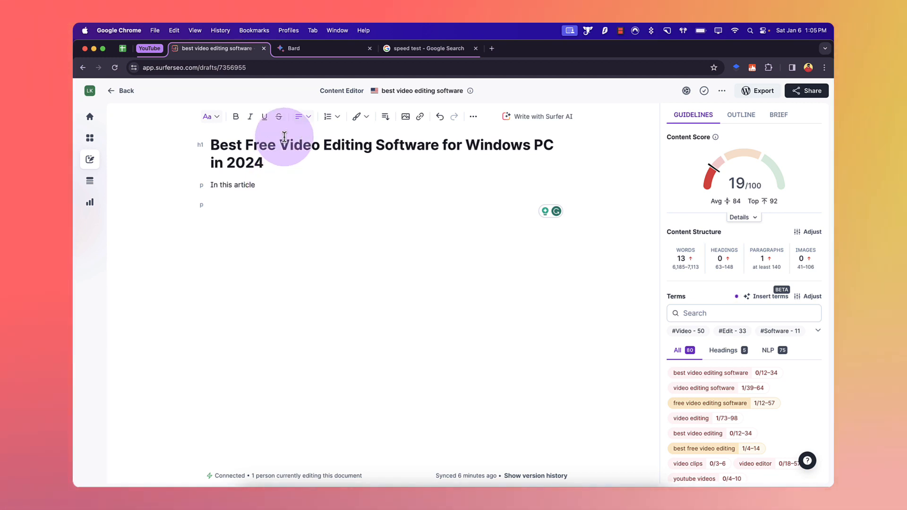
Step: Ask Bard for "video editing software stats in 2023"
click(337, 49)
click(402, 446)
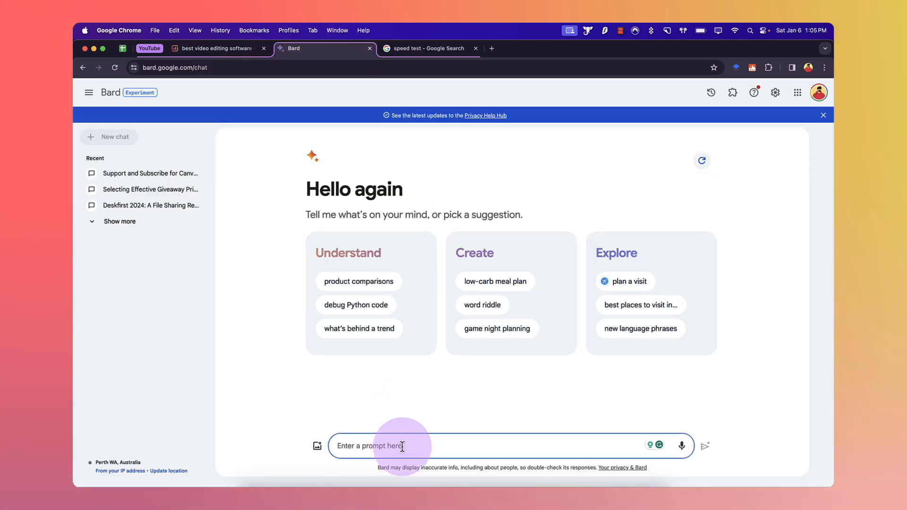
text(video editing)
key(BackSpace)
key(BackSpace)
key(BackSpace)
text(ing software )
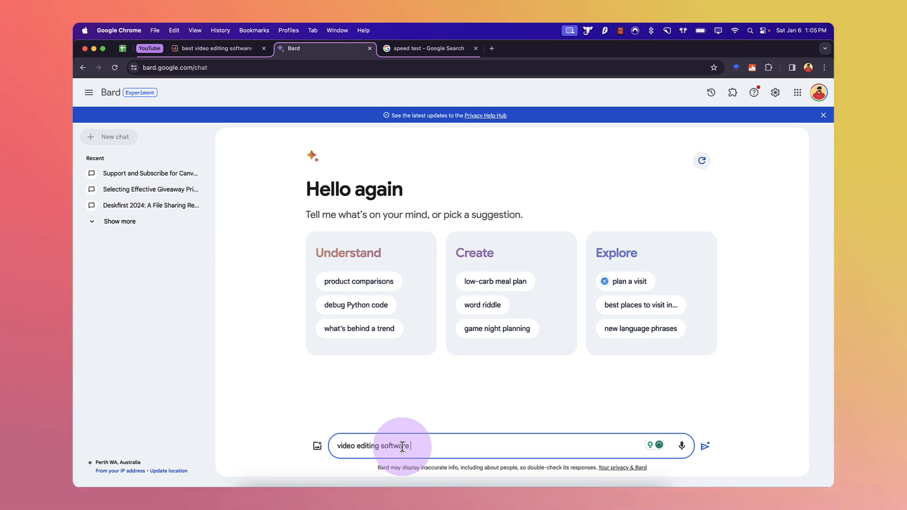
text(stats in 2023)
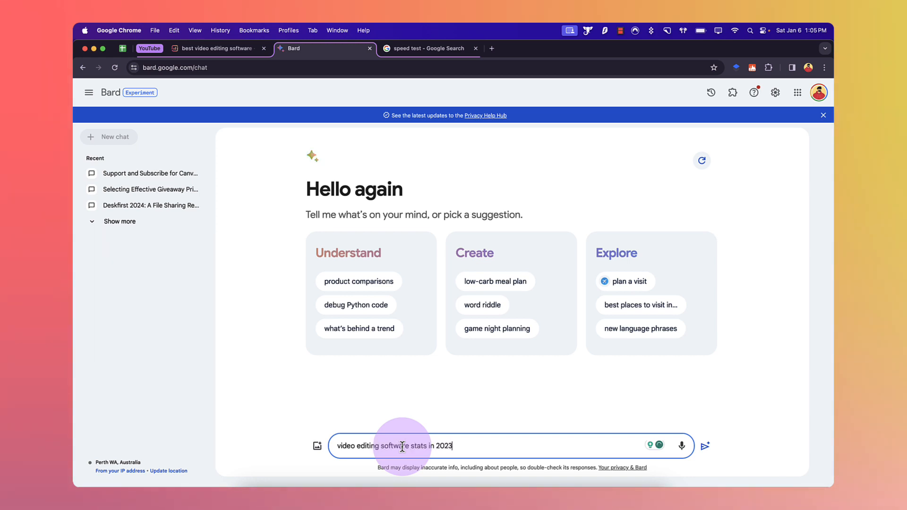
key(Return)
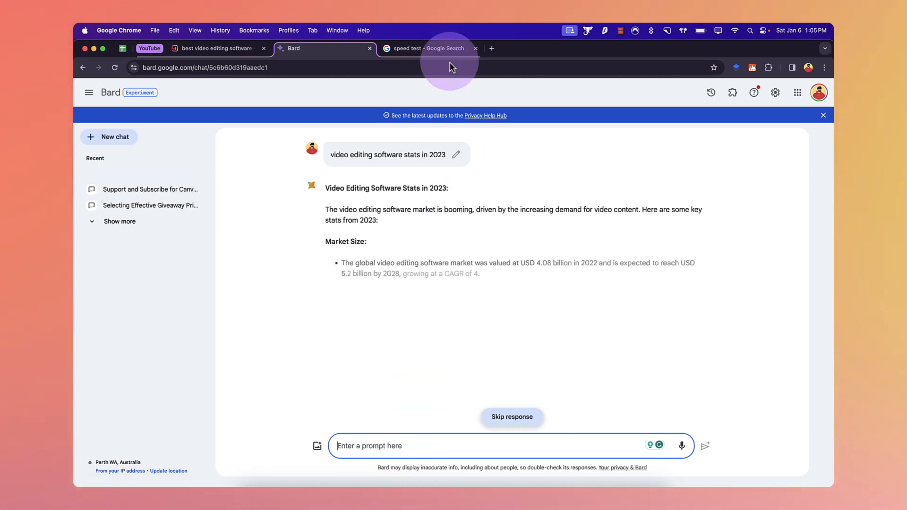
Step: Close the speed test tab and scroll through Bard's statistics response
click(475, 48)
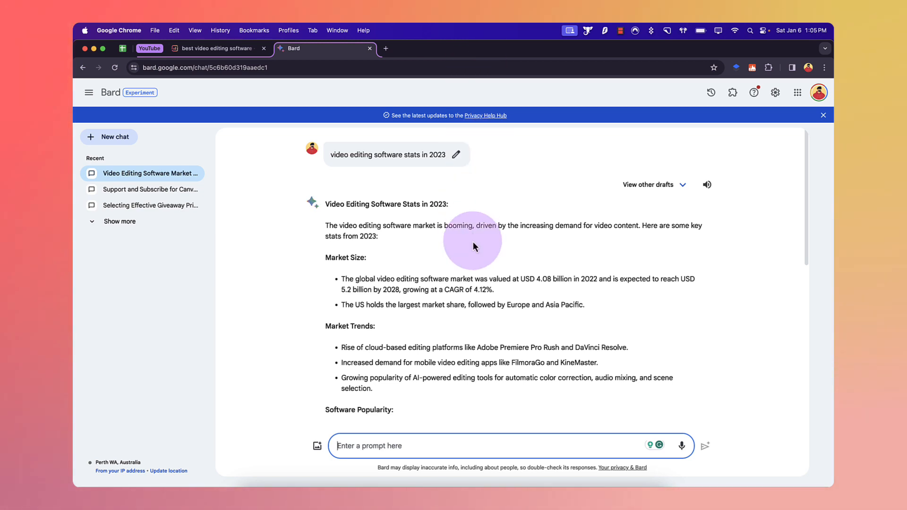
scroll(394, 286, down, 2)
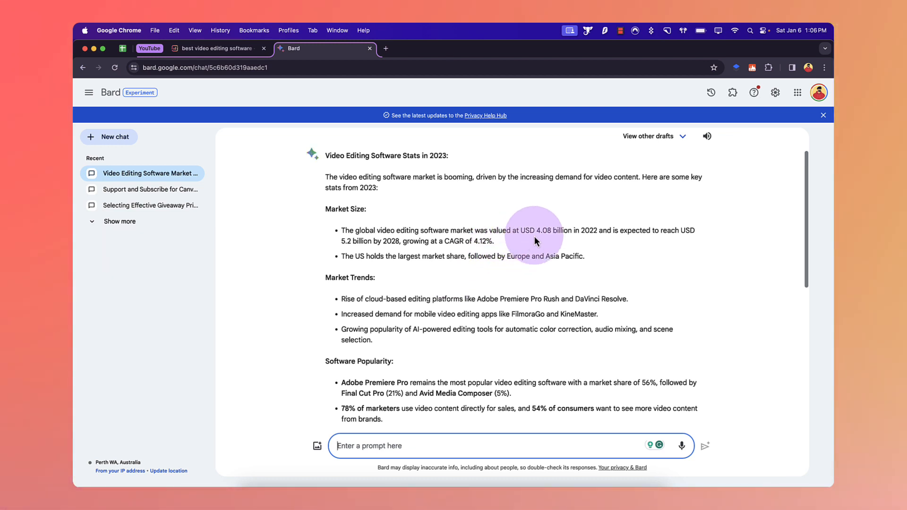
scroll(534, 236, down, 1)
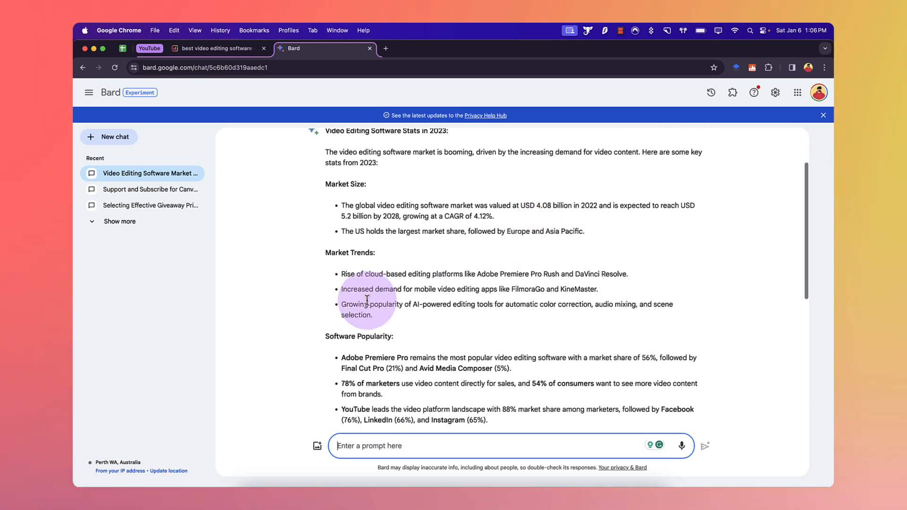
scroll(367, 299, down, 1)
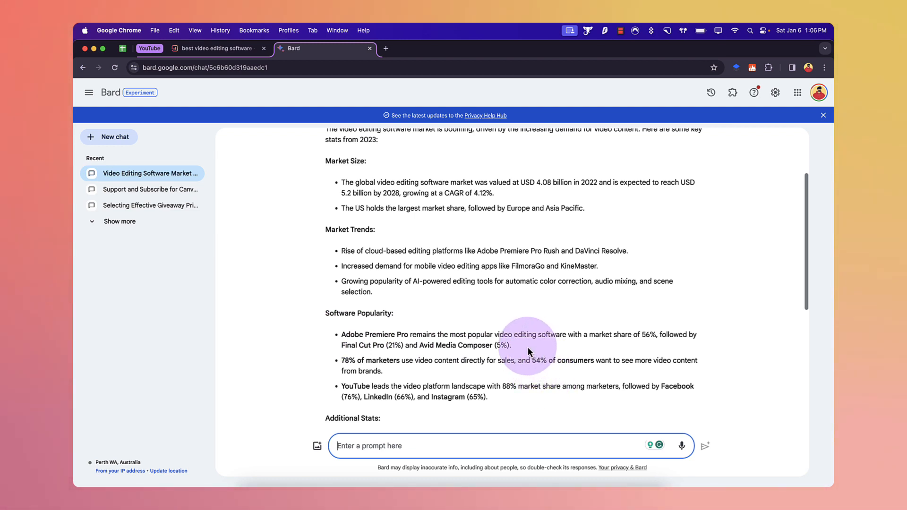
Step: Copy the Adobe Premiere Pro market share sentence from Bard and paste it into the draft below the intro line
drag(523, 345, 381, 321)
key(super+c)
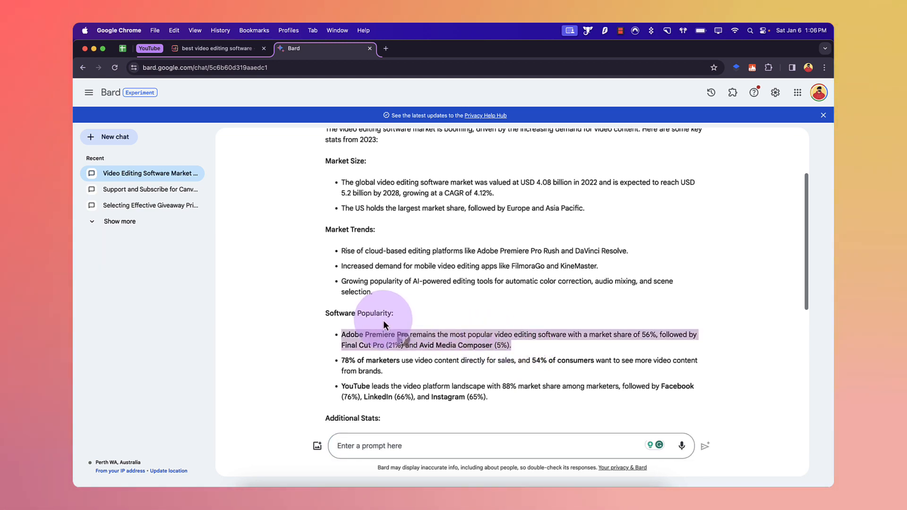
click(231, 49)
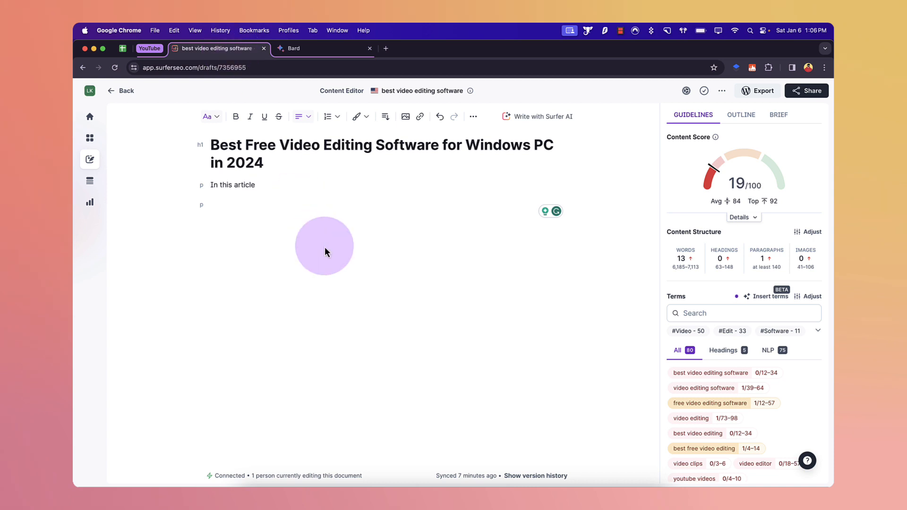
click(325, 248)
key(super+v)
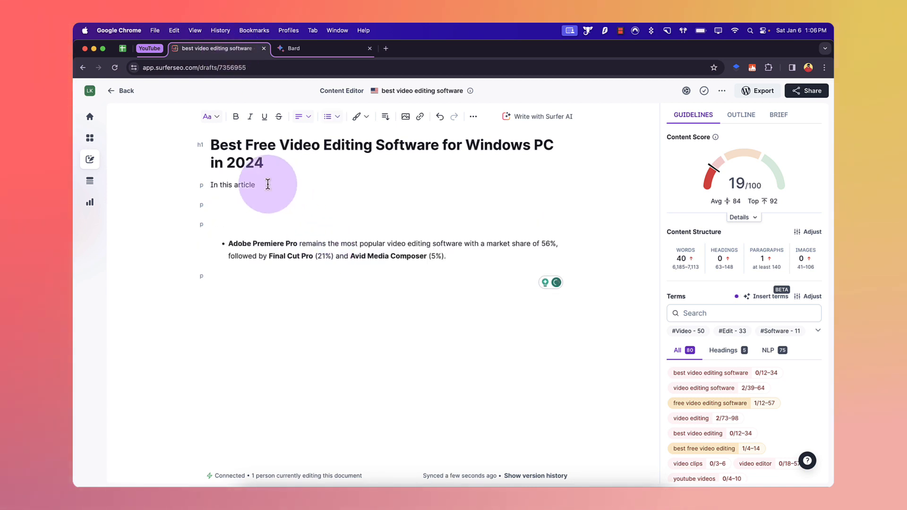
Step: Replace "In this article" with "Are you confused with the various video editing software programs available"
triple_click(257, 185)
text(Are you confused with )
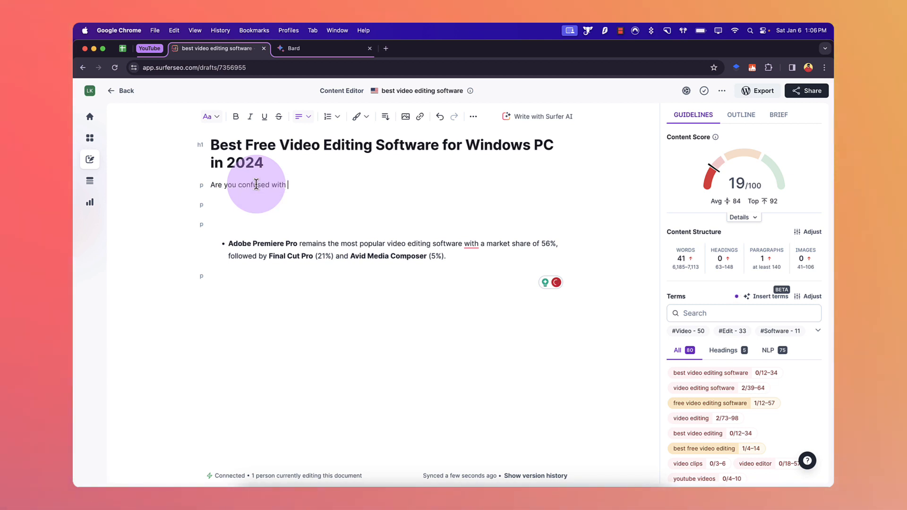
text(various vid)
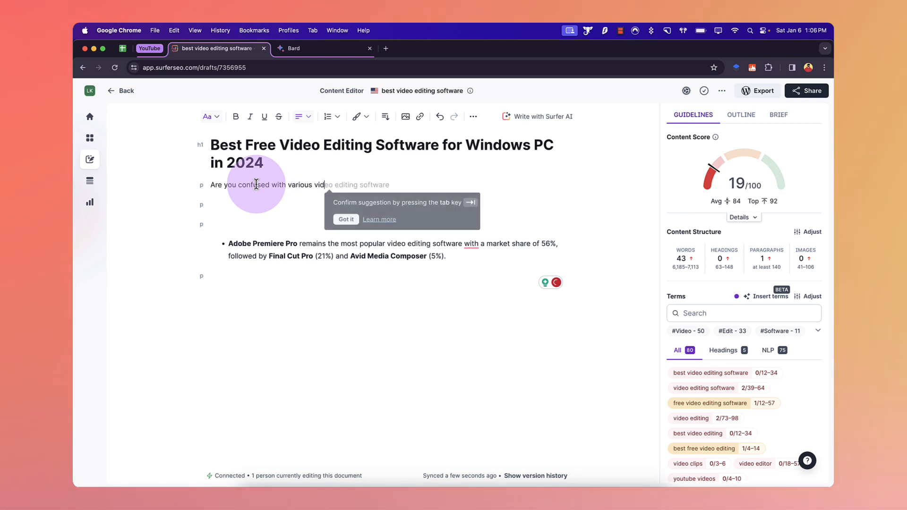
key(Tab)
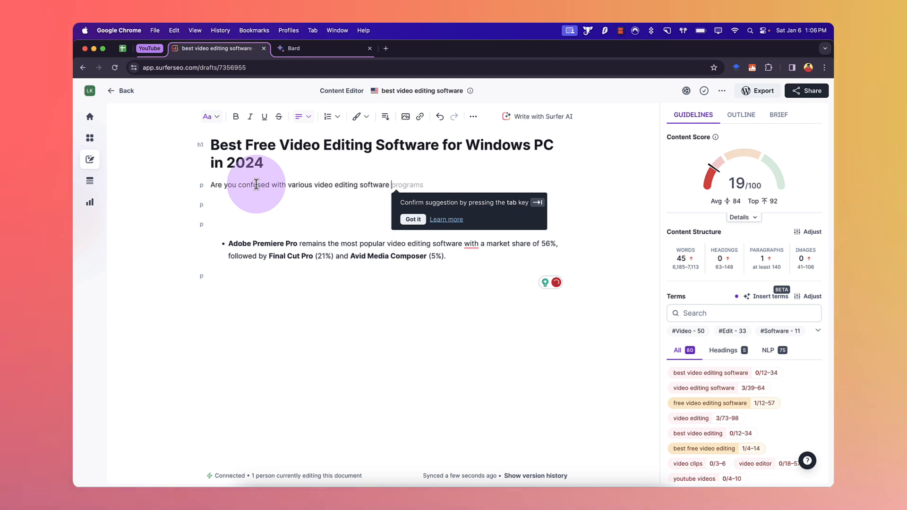
key(Tab)
text(avaial)
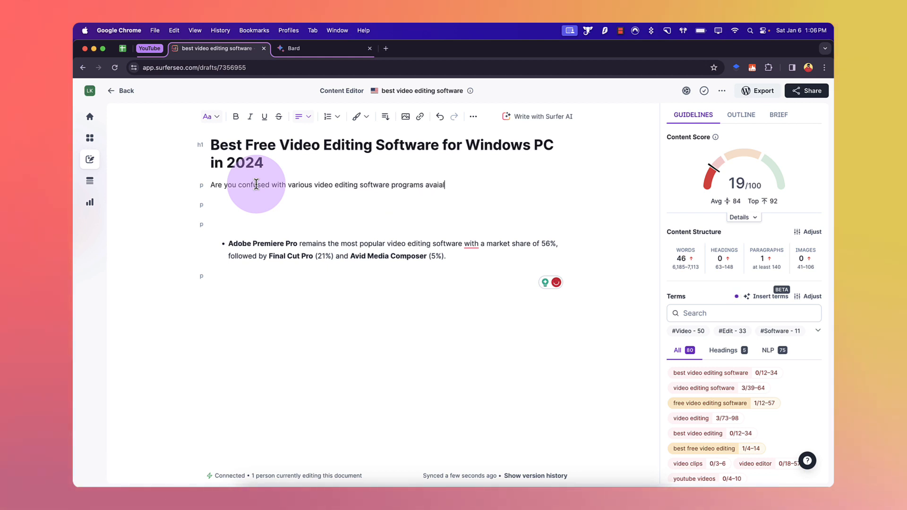
key(BackSpace)
key(BackSpace)
text(lable)
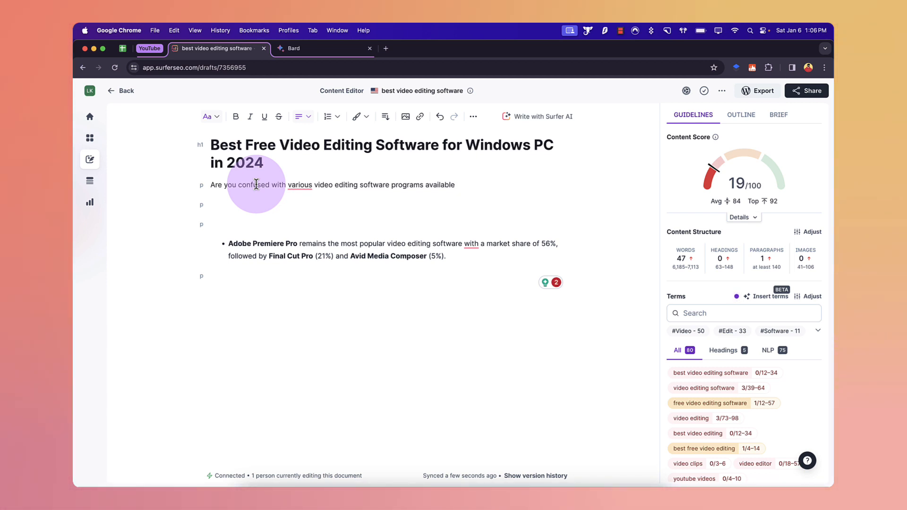
mouse_move(300, 185)
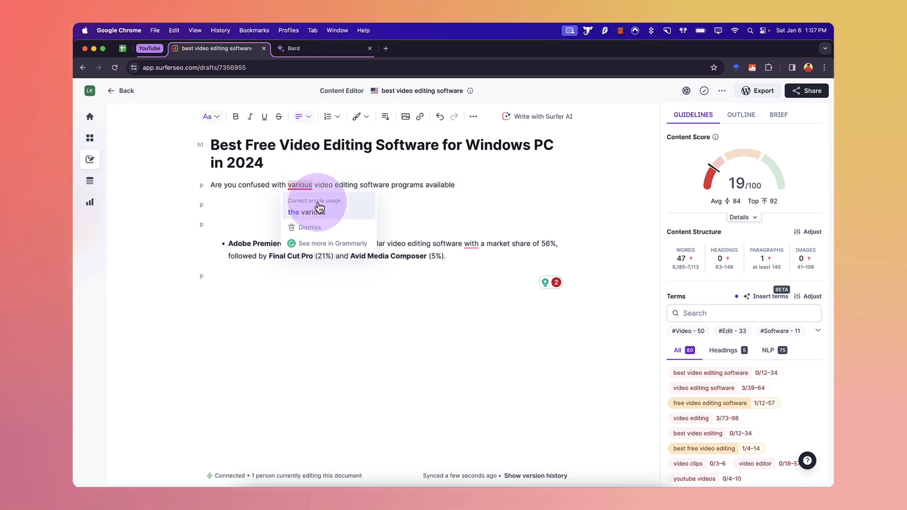
click(319, 208)
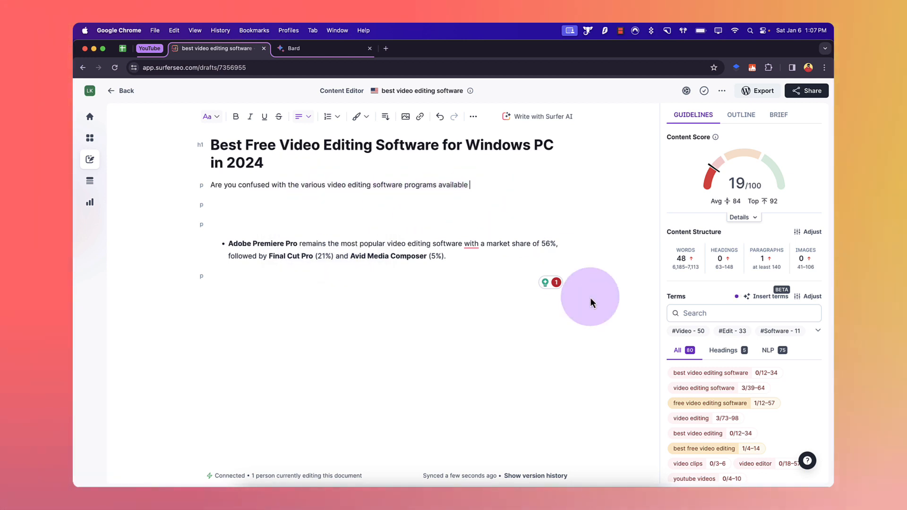
Step: Review the keyword terms list in the guidelines panel
scroll(718, 397, down, 5)
scroll(725, 395, up, 5)
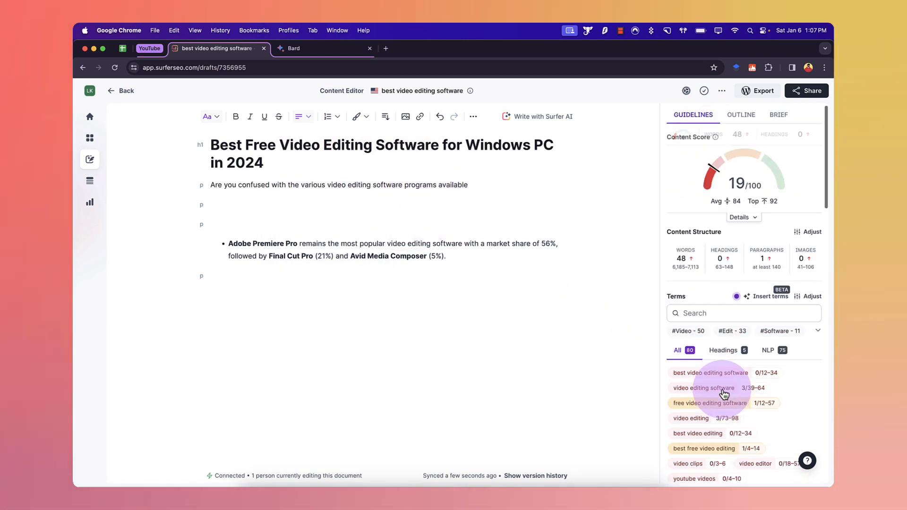
mouse_move(723, 393)
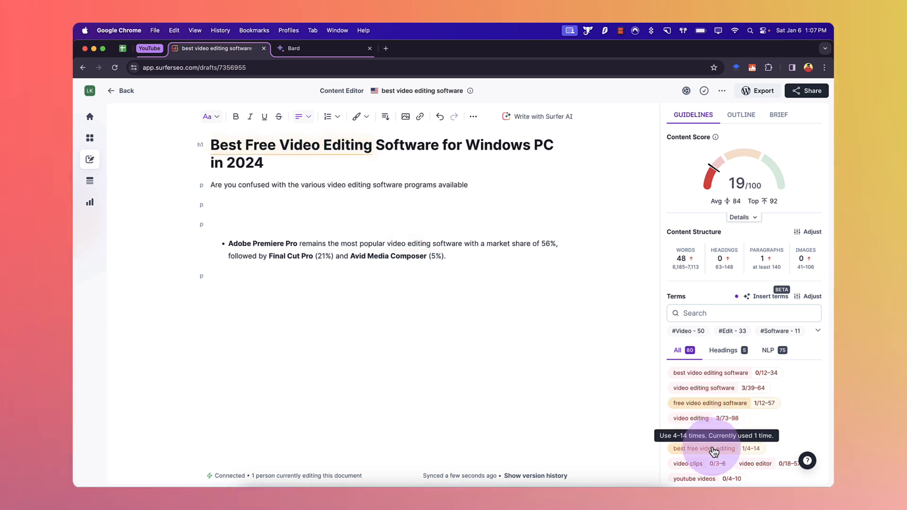
scroll(749, 418, down, 10)
scroll(752, 475, down, 5)
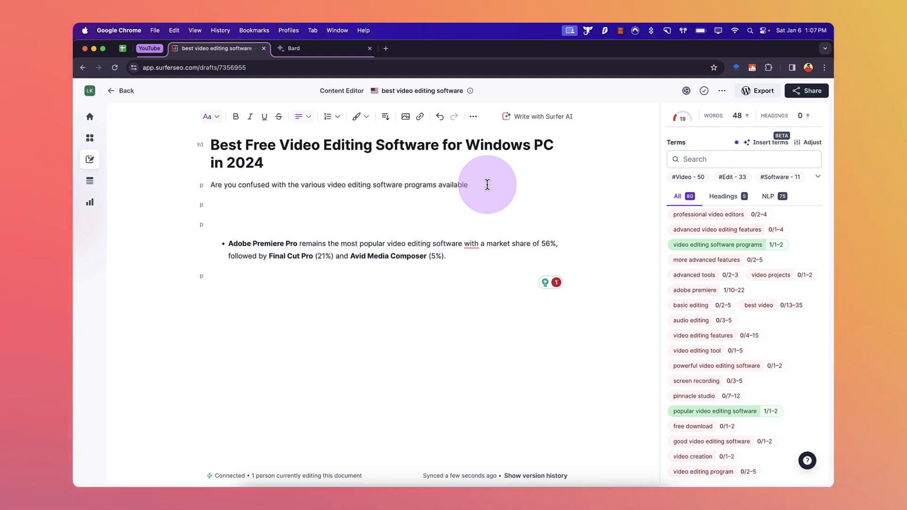
Step: Extend the intro sentence with "in 2024, then make sure you follow this guide."
text(in)
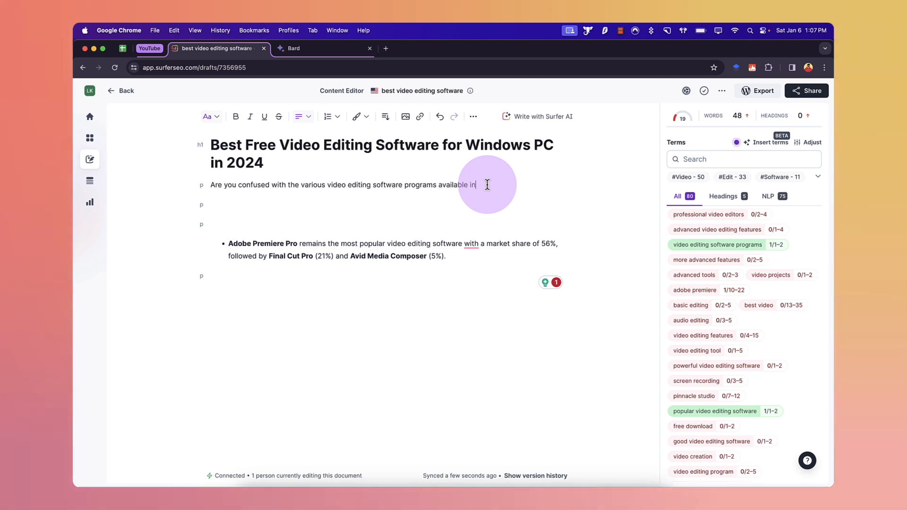
text( 2024, then mak)
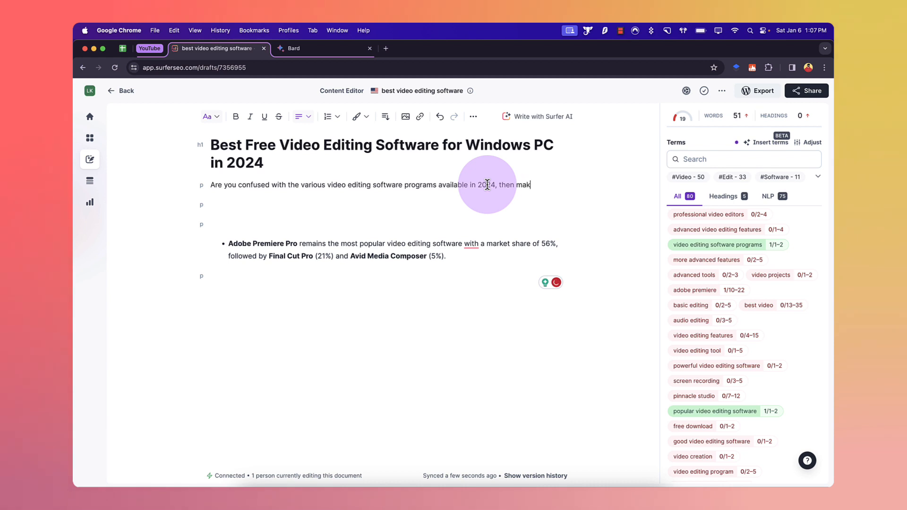
text(e sure you )
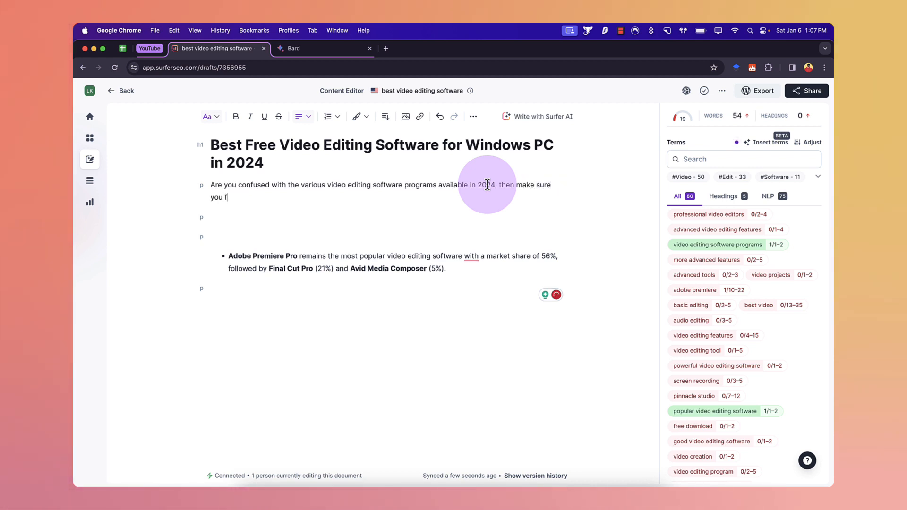
text(follow this gu)
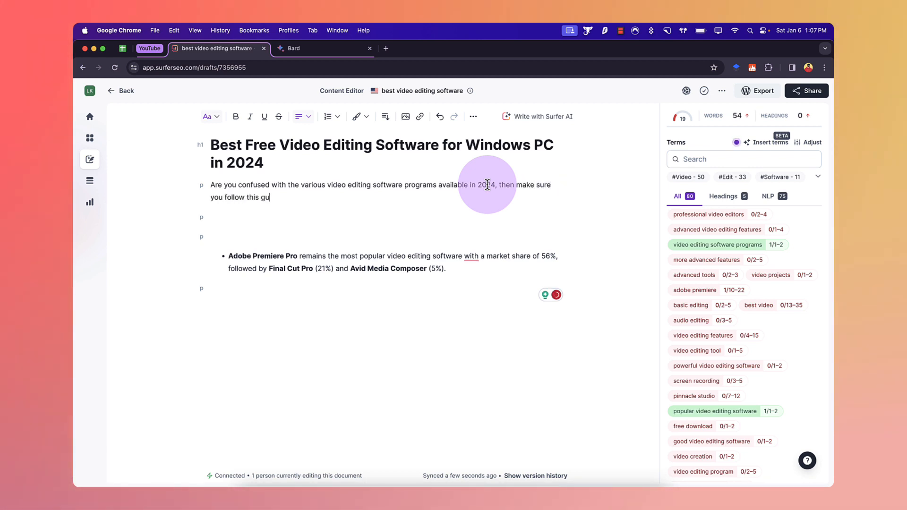
text(ide)
key(BackSpace)
key(BackSpace)
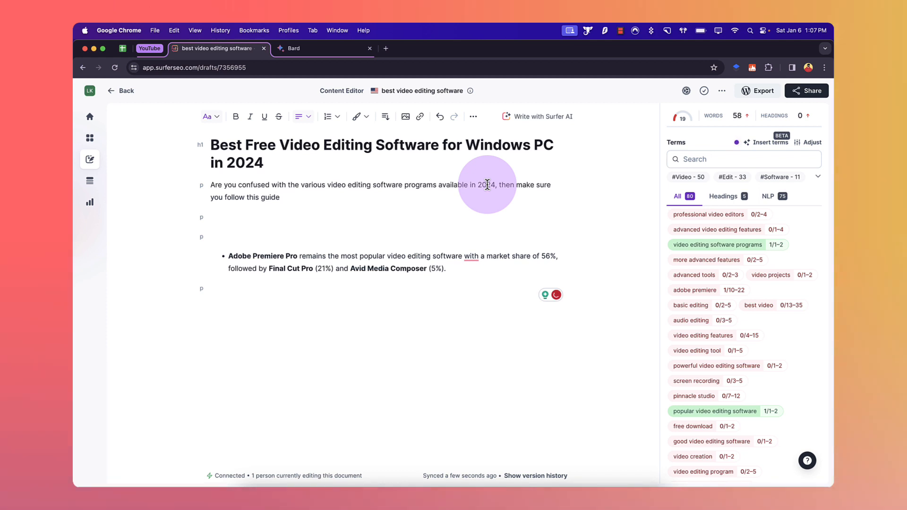
text(.)
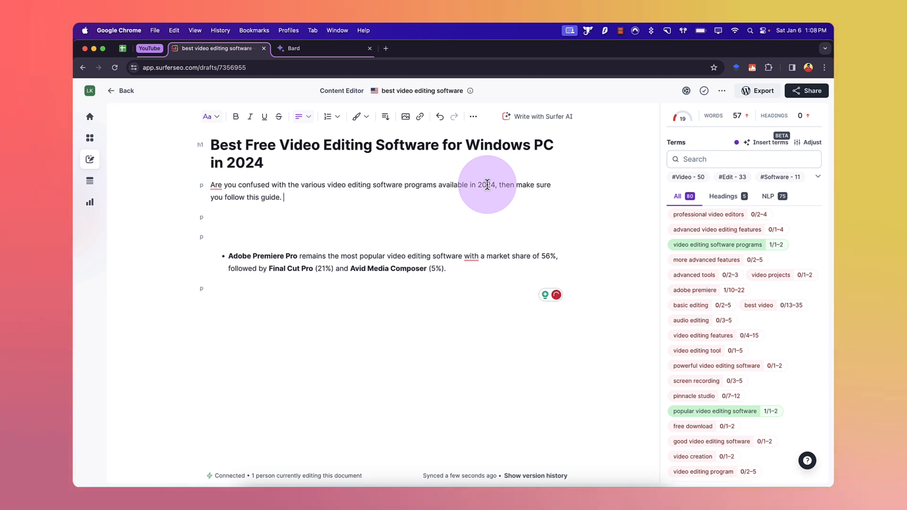
Step: Turn the pasted bullet into a plain paragraph and remove the empty lines above it
click(231, 255)
key(BackSpace)
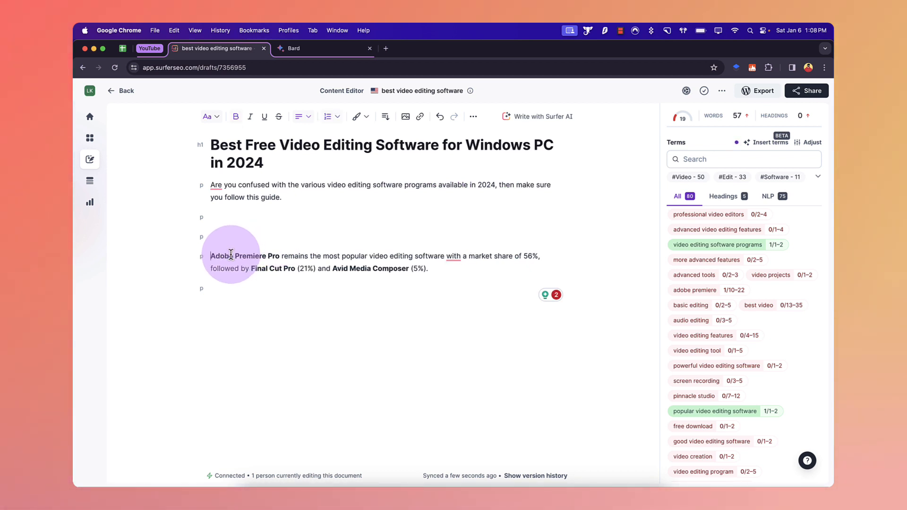
key(Up)
key(BackSpace)
key(BackSpace)
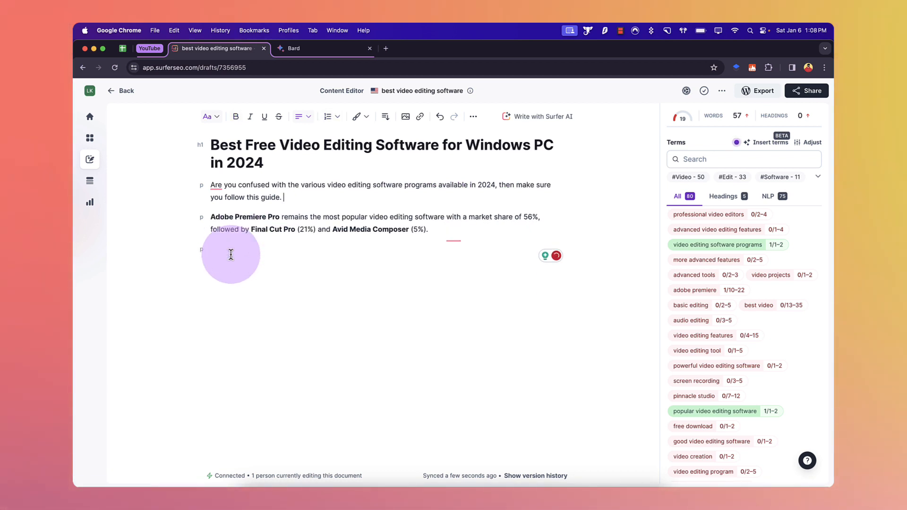
Step: Add a comma before "with" and delete "and Avid Media Composer (5%)" from the pasted sentence
mouse_move(457, 218)
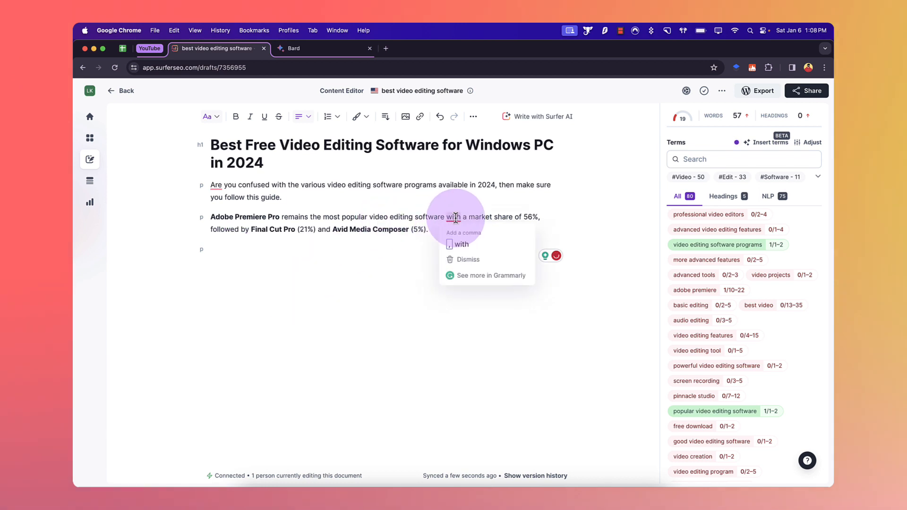
click(473, 239)
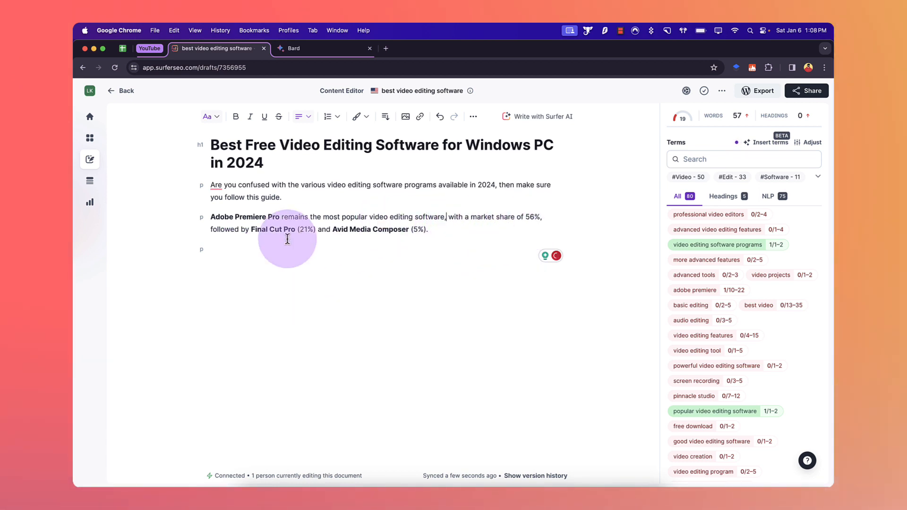
drag(318, 232, 435, 230)
key(BackSpace)
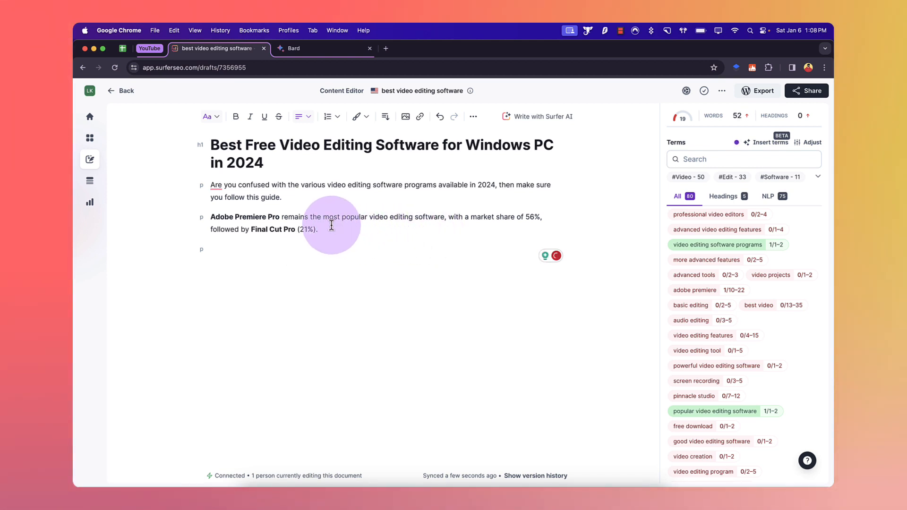
Step: Write a new paragraph: "That being said, the popularity of Adobe premiere pro is really incredible. Let's delve into see the system requirements of the leading Software."
key(Return)
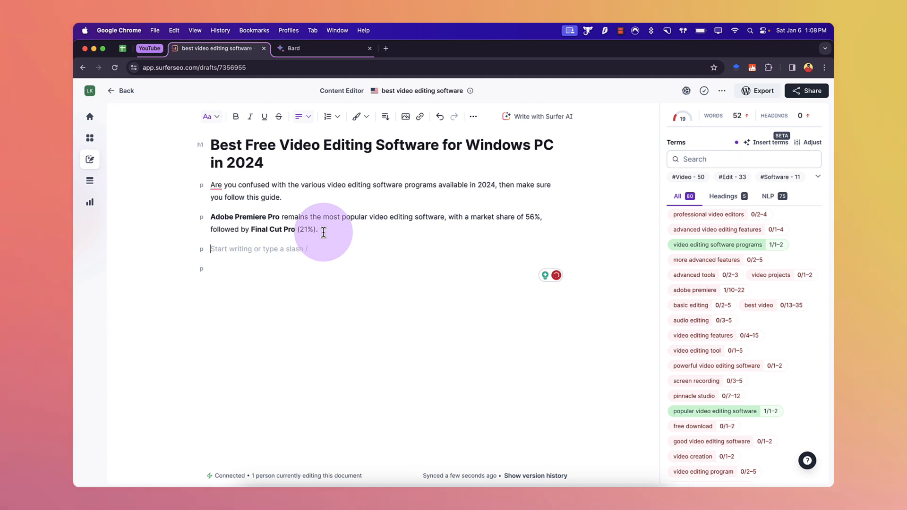
text(That being said,)
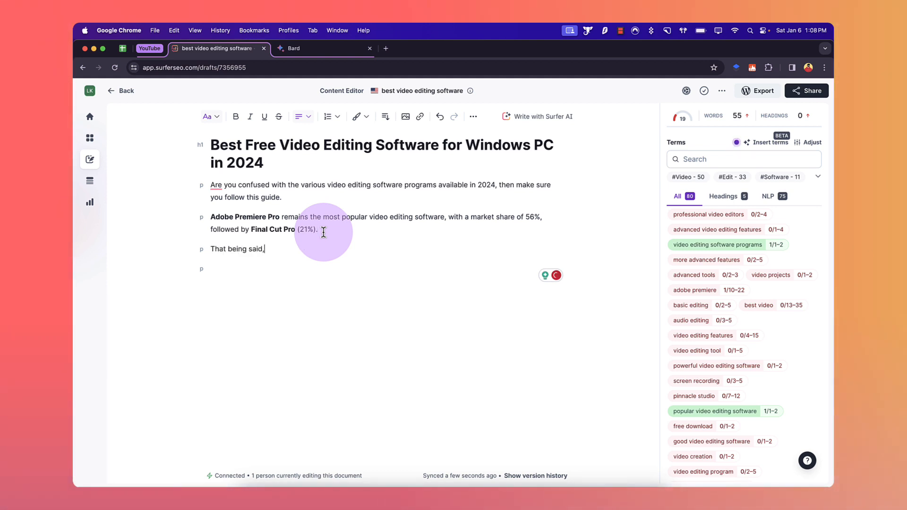
text( the popu)
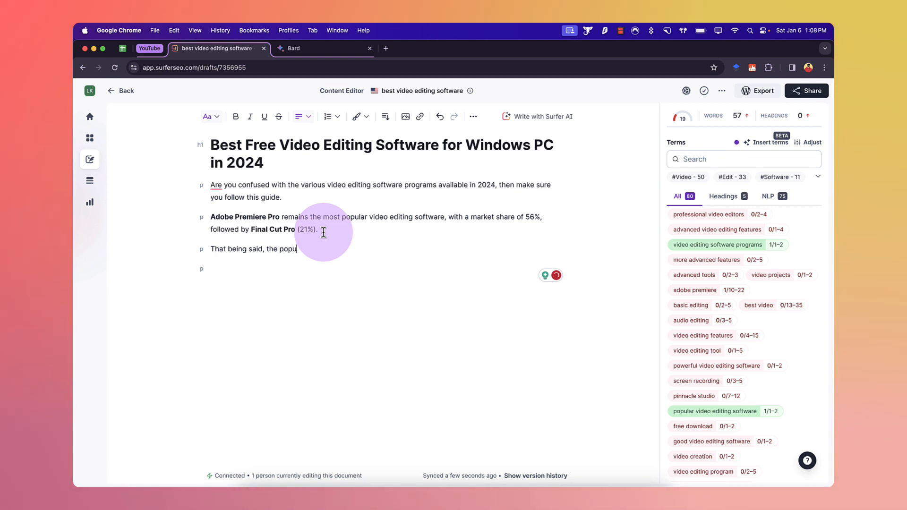
text(larity of Adobe)
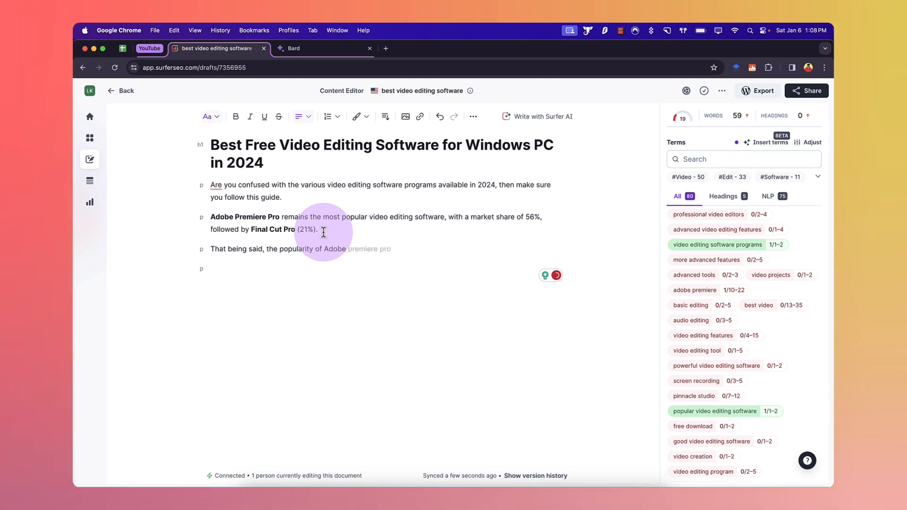
key(Tab)
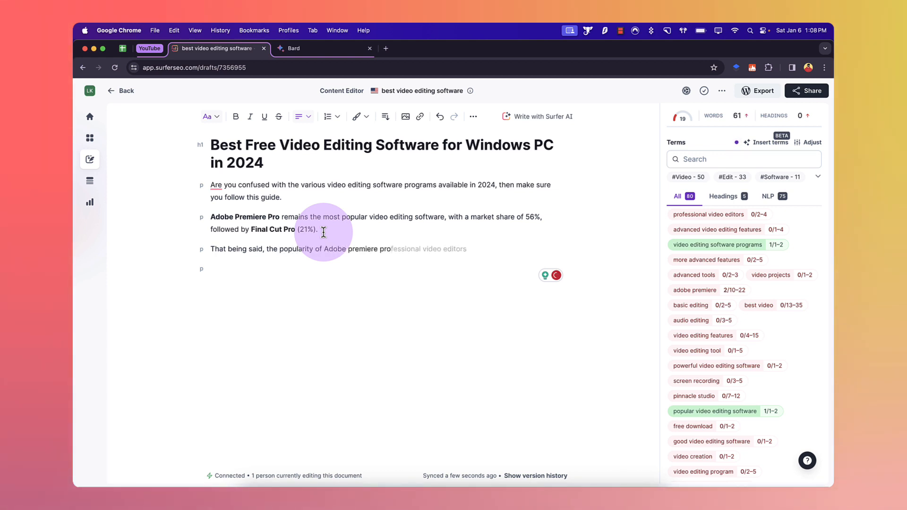
text(is really incredible. Le)
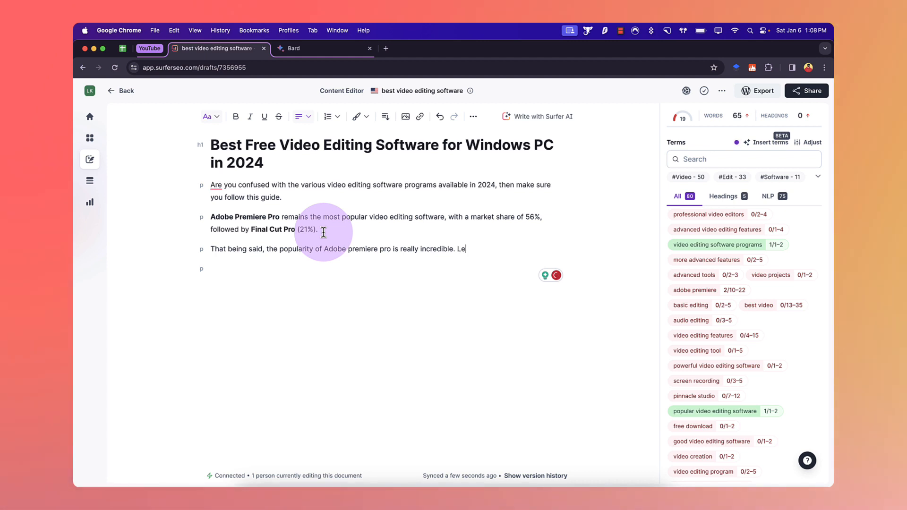
text(t's delve into th)
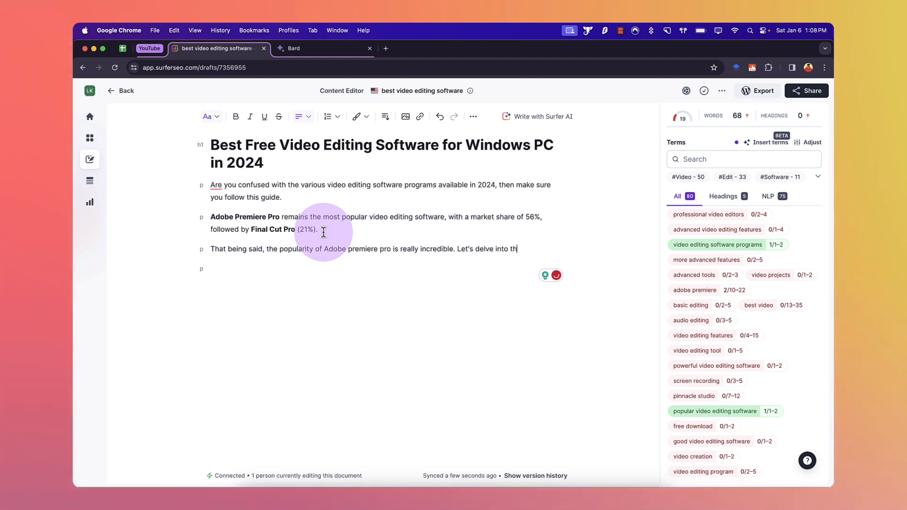
key(BackSpace)
key(BackSpace)
text(see the suy)
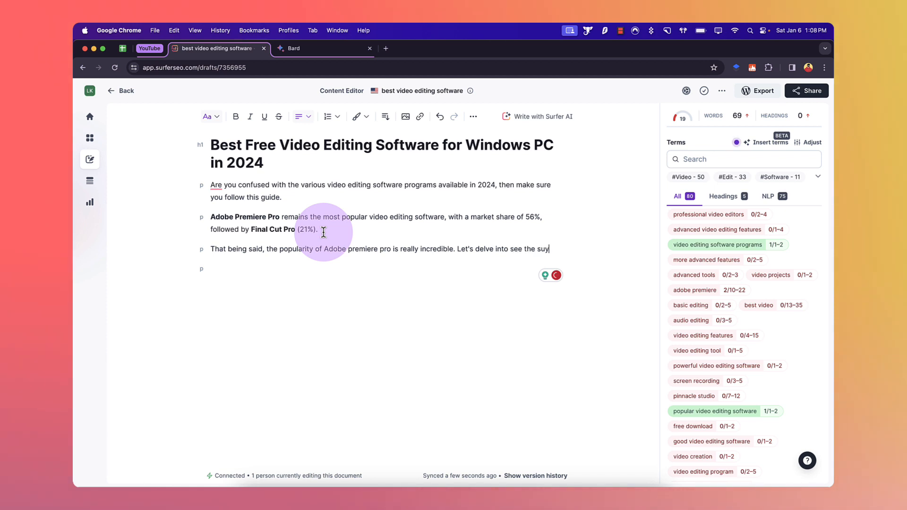
key(BackSpace)
key(BackSpace)
text(sy)
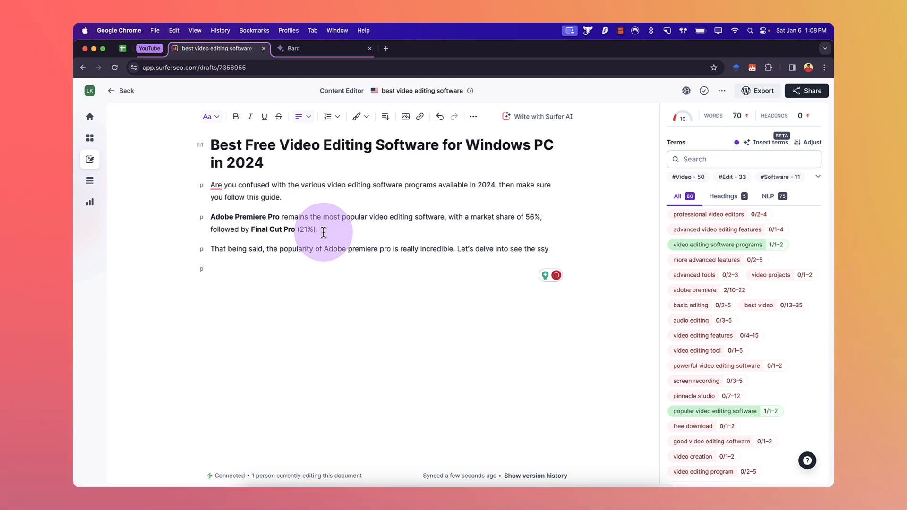
text(tetem requ)
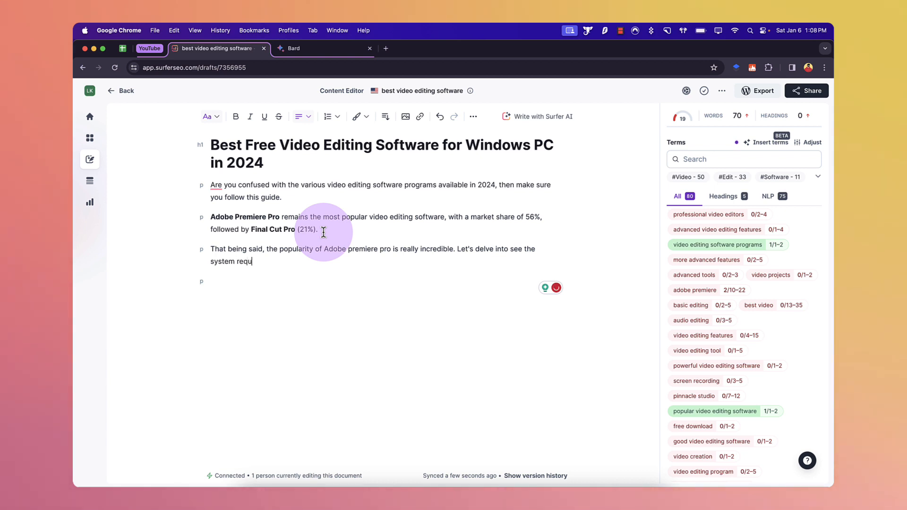
text(irements )
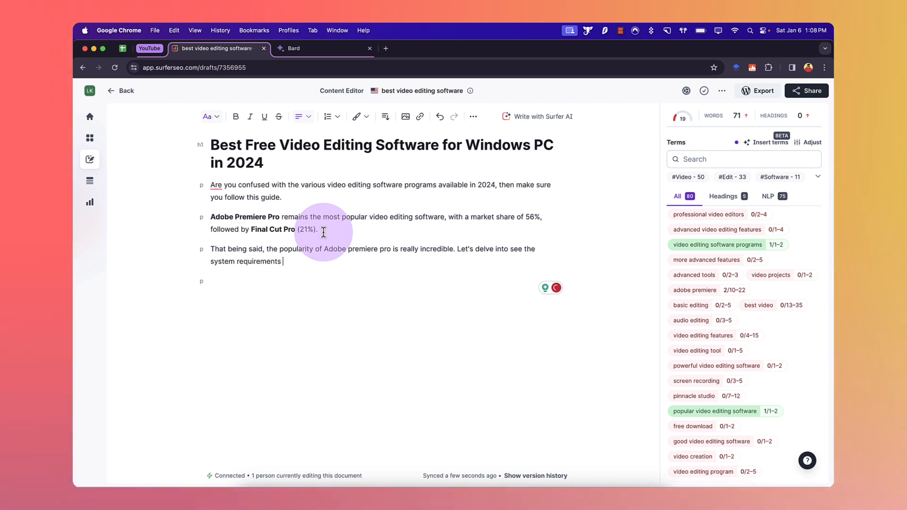
text(of top )
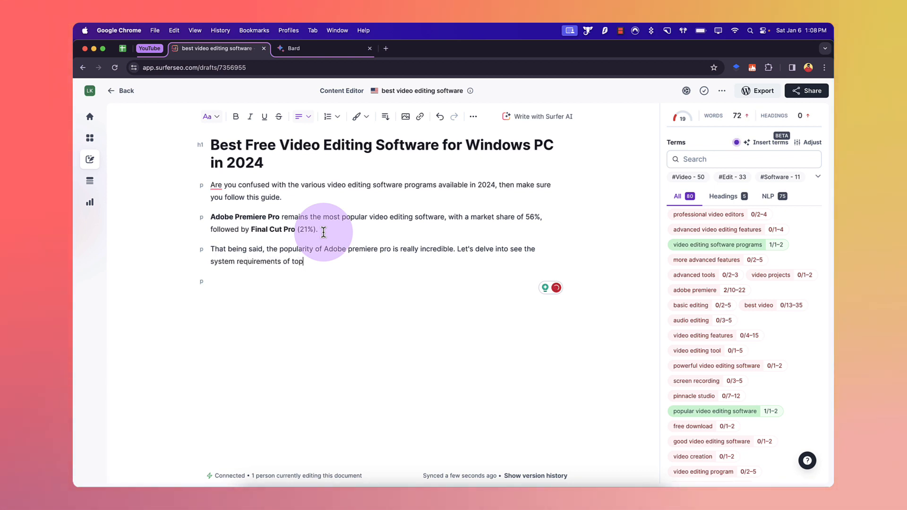
key(BackSpace)
key(BackSpace)
key(BackSpace)
text(he le)
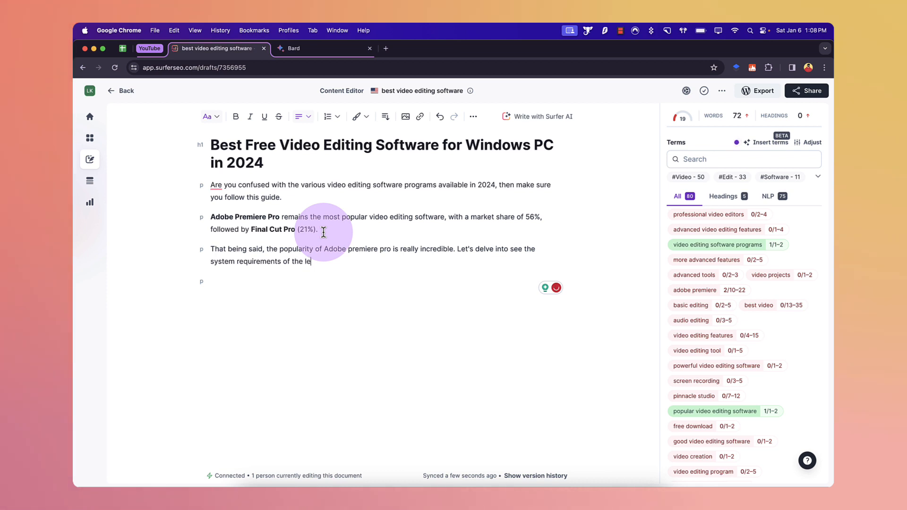
text(ading Software.)
key(Return)
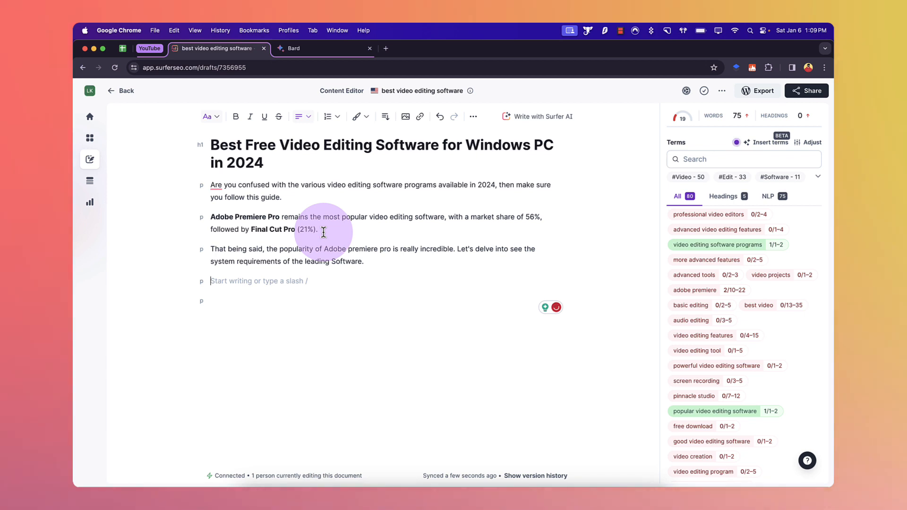
Step: Add a "System Requirements" line after the market share paragraph, with an empty line above it
click(331, 230)
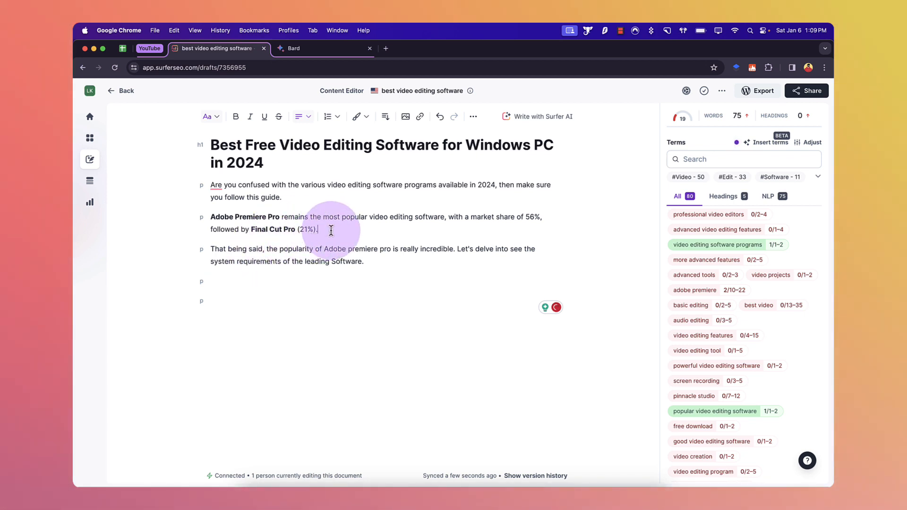
key(Return)
text(Sys)
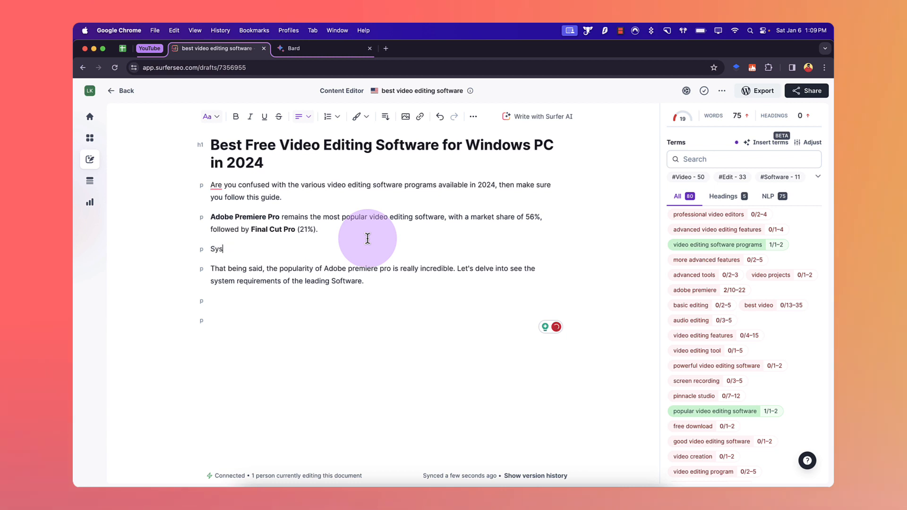
text(tem Requirements)
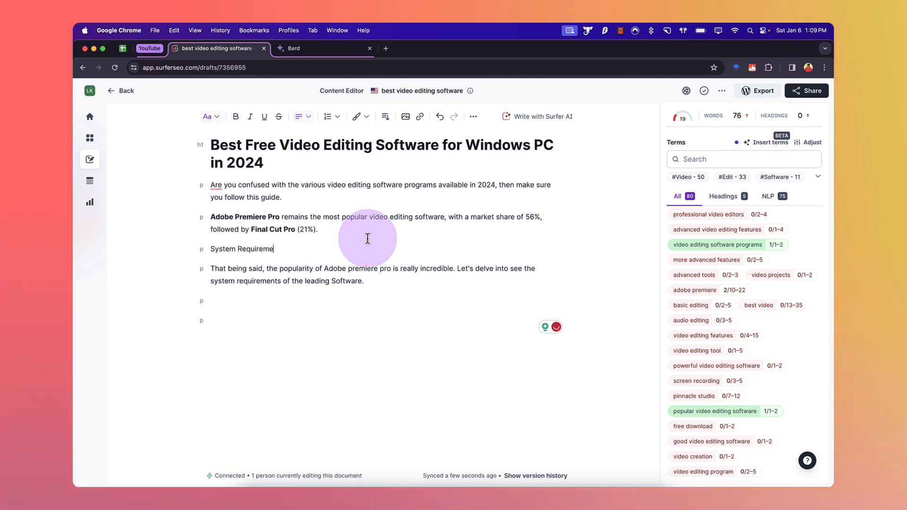
click(337, 231)
key(Return)
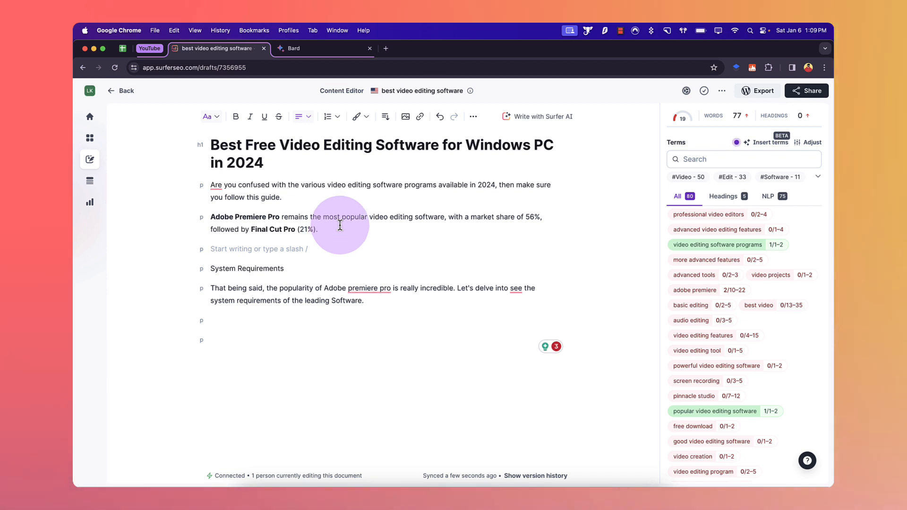
Step: Add a Heading 2 "List of Best video editing software" below the system requirements paragraph
click(376, 303)
key(Return)
key(Return)
key(BackSpace)
text(Li)
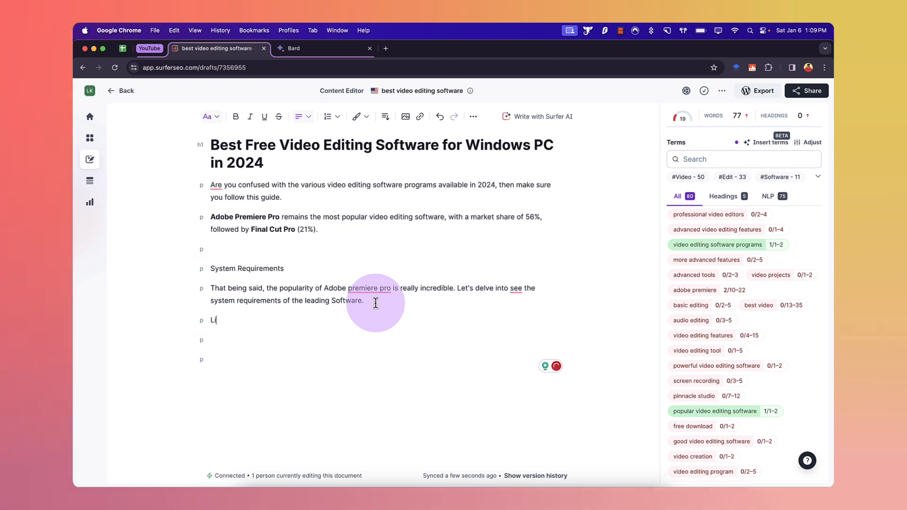
text(st of Best video editing software)
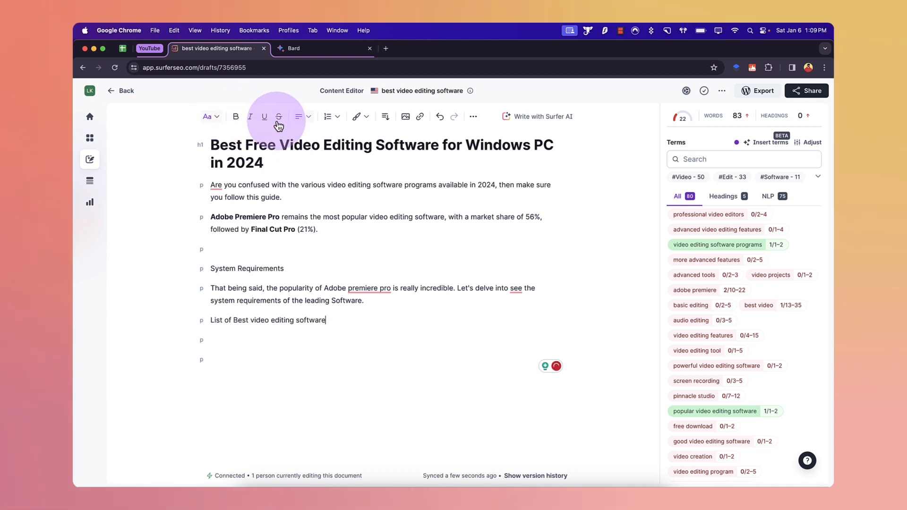
click(220, 126)
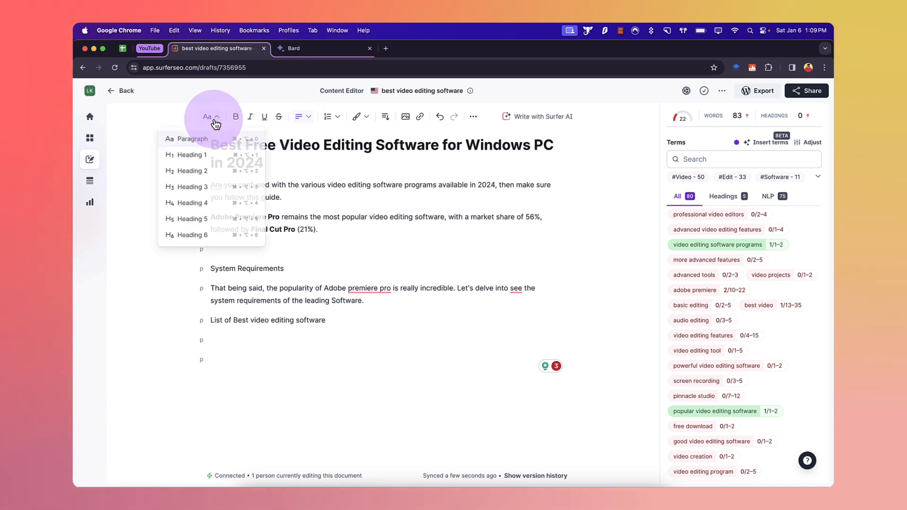
click(211, 171)
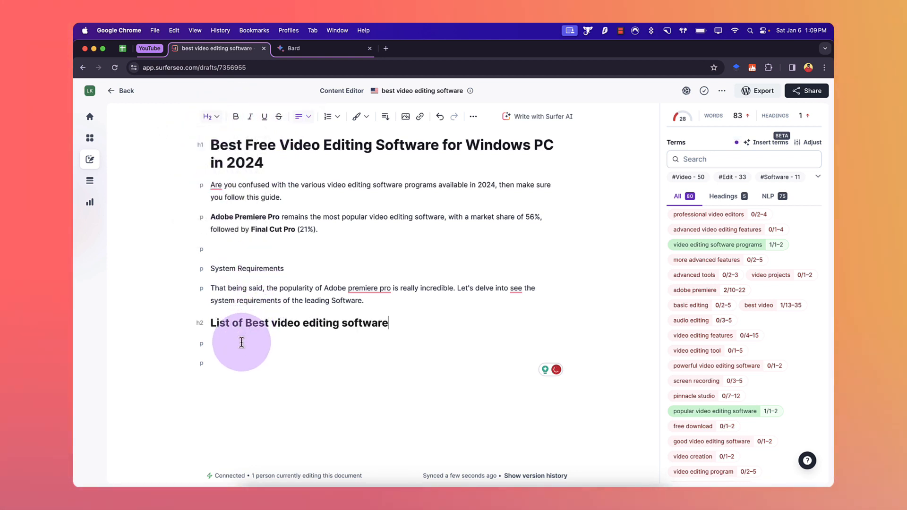
Step: List Adobe Premiere Pro, Davinci Resolve and Final Cut Pro X under it as Heading 3s, with an empty line after Adobe Premiere Pro
click(242, 342)
text(Adobe )
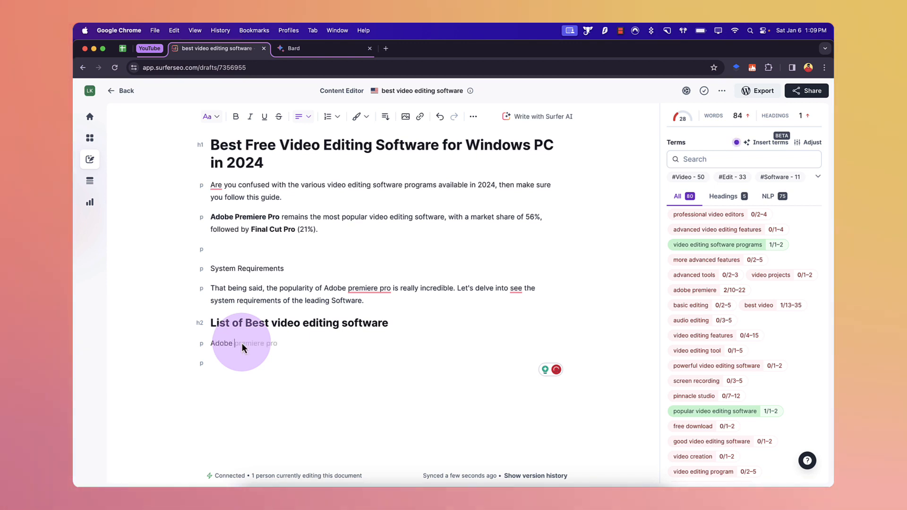
text(Premiere Pro)
key(Return)
text(Davi)
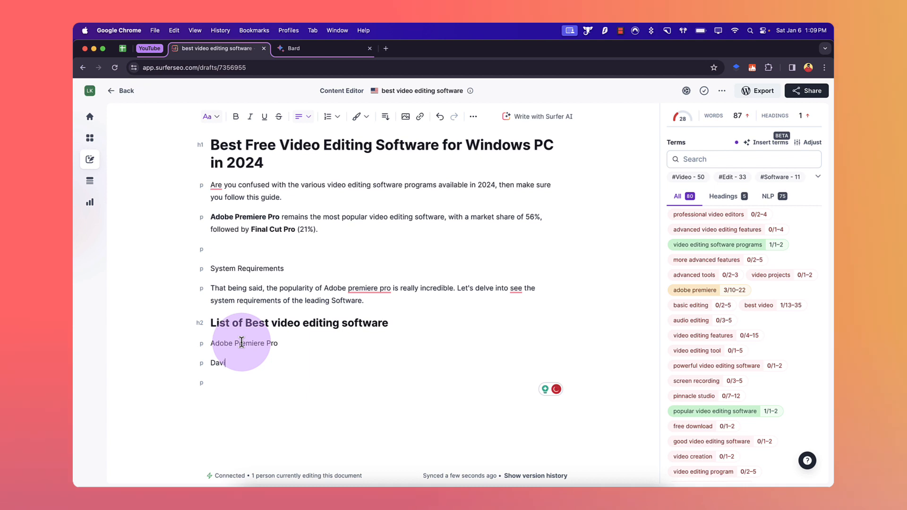
text(nci Resolve)
key(Return)
text(Final)
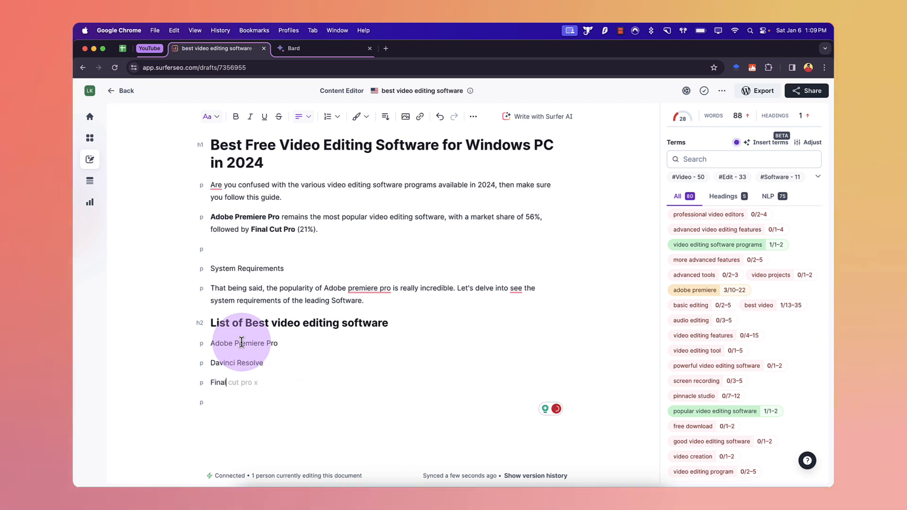
text( Cut Pro X)
drag(272, 381, 211, 344)
click(208, 117)
click(215, 184)
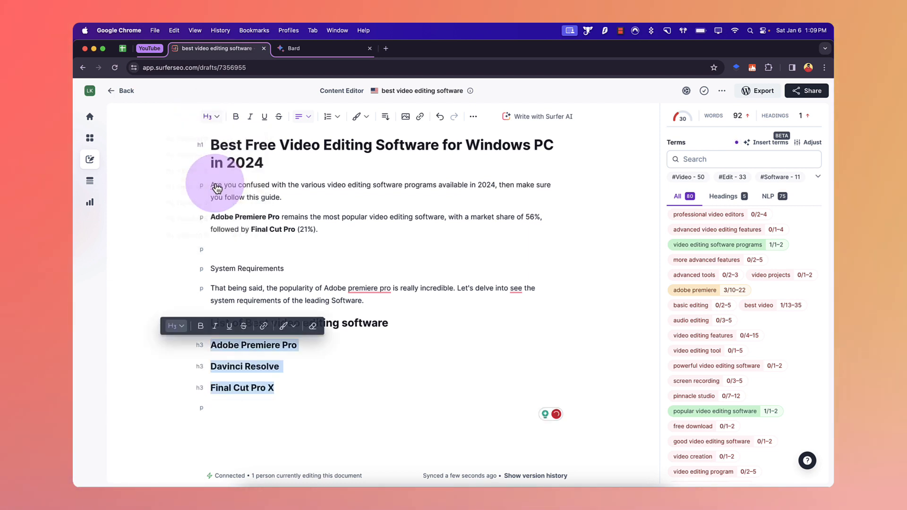
click(375, 344)
key(Return)
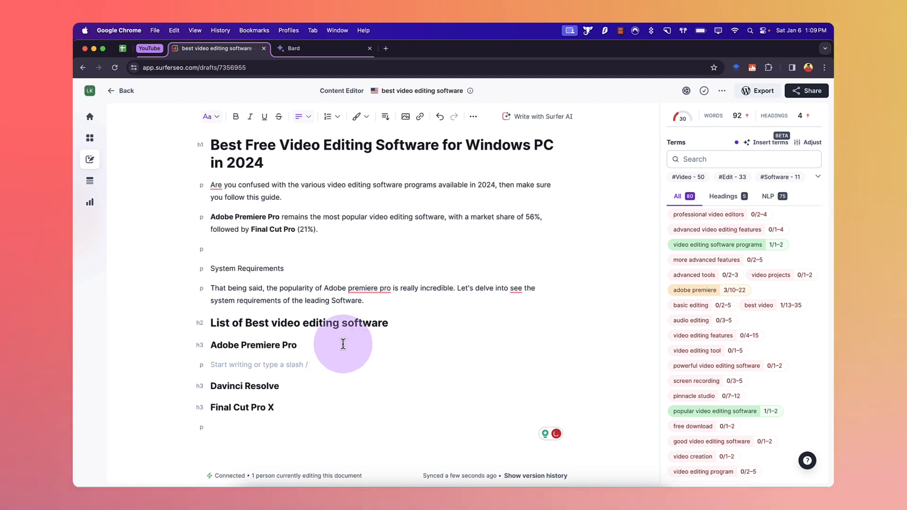
Step: Accept spelling suggestions to capitalise "Premiere Pro" and remove "see" in the system requirements paragraph
click(373, 290)
click(376, 311)
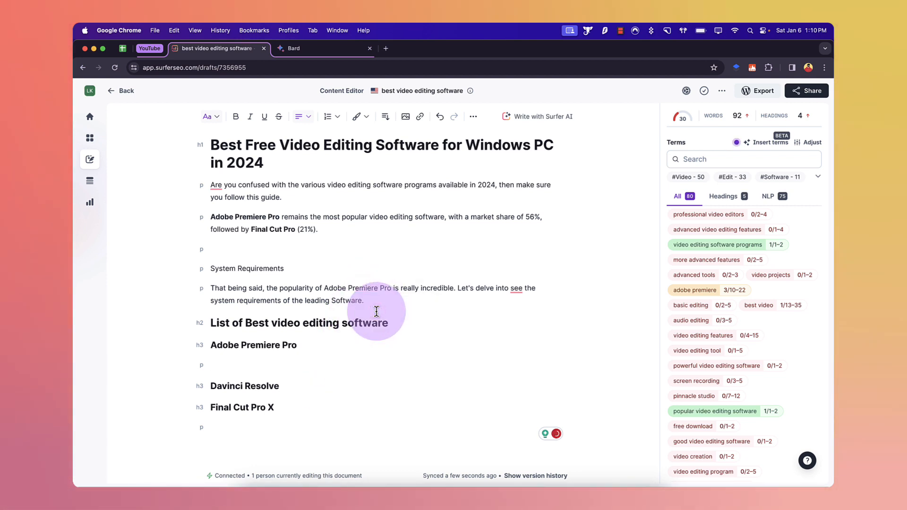
click(517, 288)
click(517, 312)
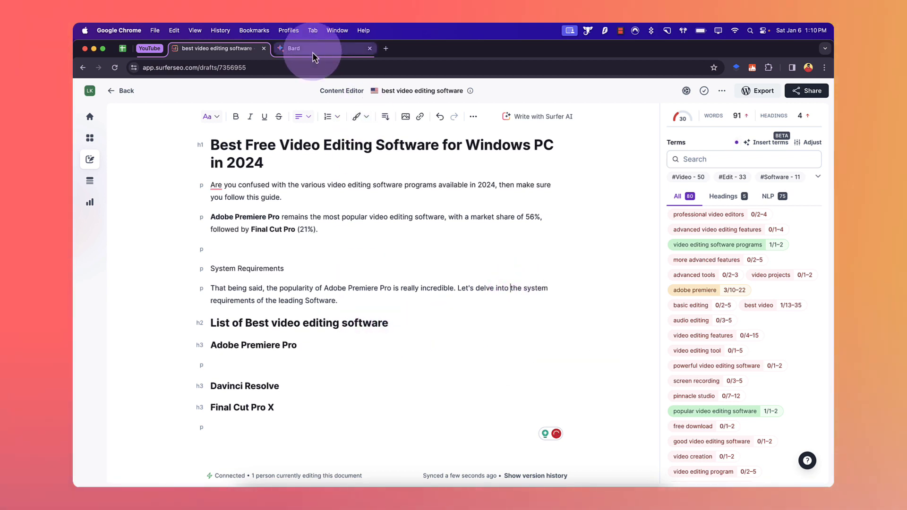
Step: Ask Bard to write about Adobe Premiere Pro in context of best video editing software in 2024
triple_click(286, 345)
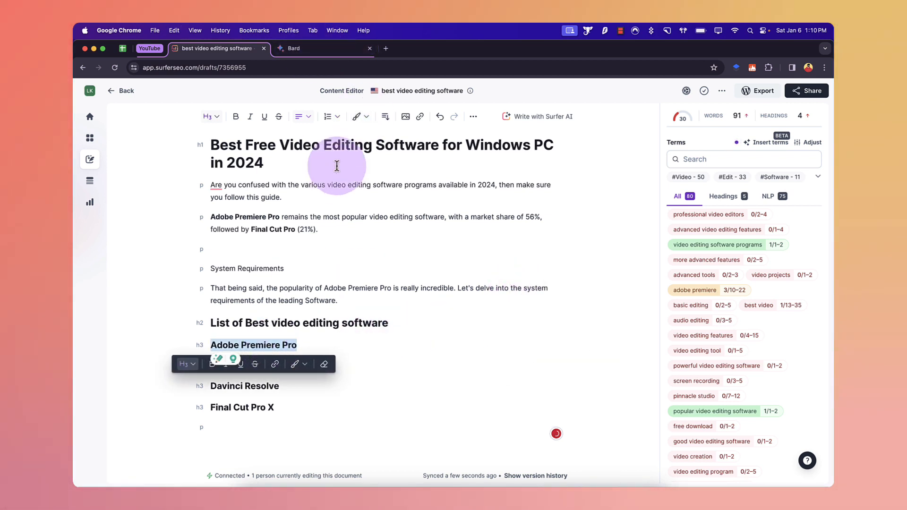
click(328, 51)
click(381, 446)
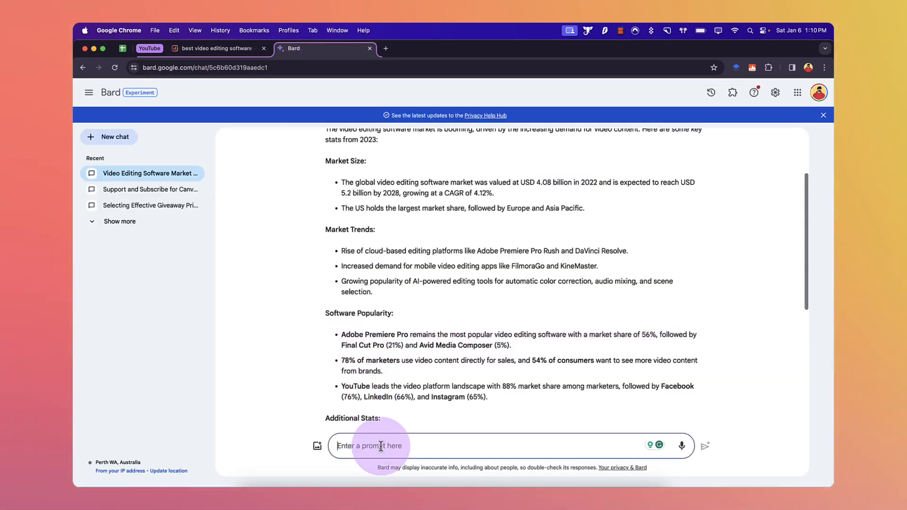
text(Adobe Premiere Pro)
key(super+a)
key(Left)
text(write a)
text(Pro)
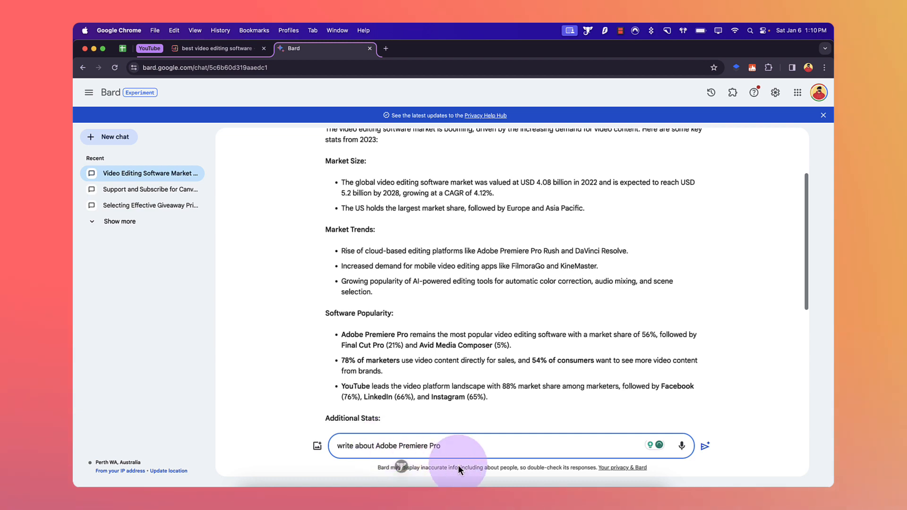
text( in context of best video editing software in 2024)
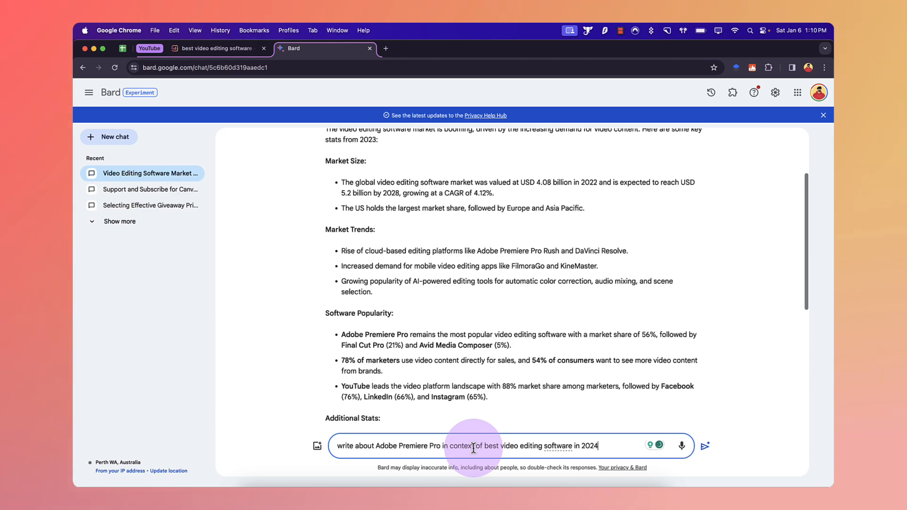
key(Return)
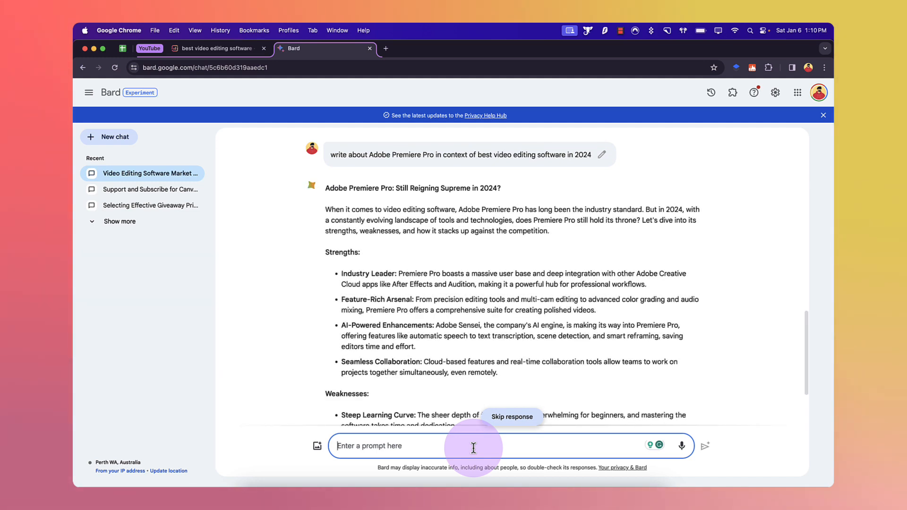
Step: Copy Bard's response from the intro through the Competition section and paste it below the Adobe Premiere Pro heading
triple_click(350, 207)
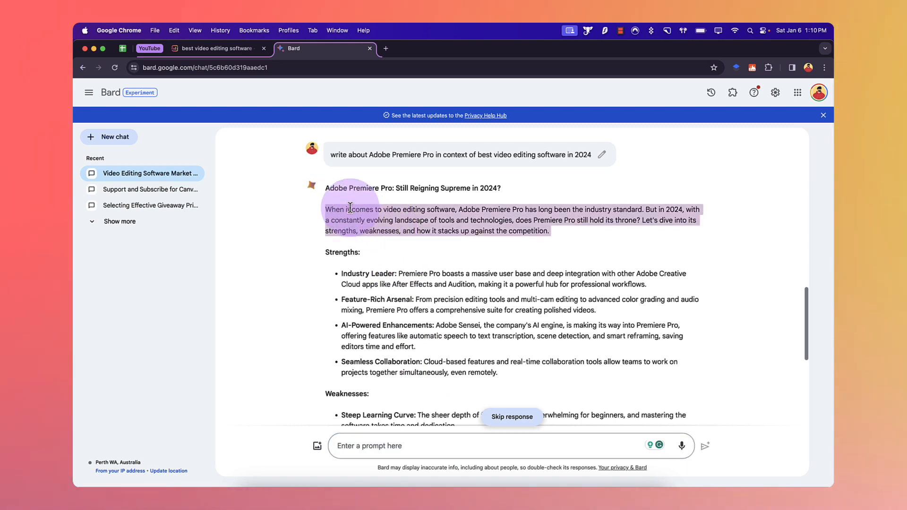
drag(326, 209, 504, 334)
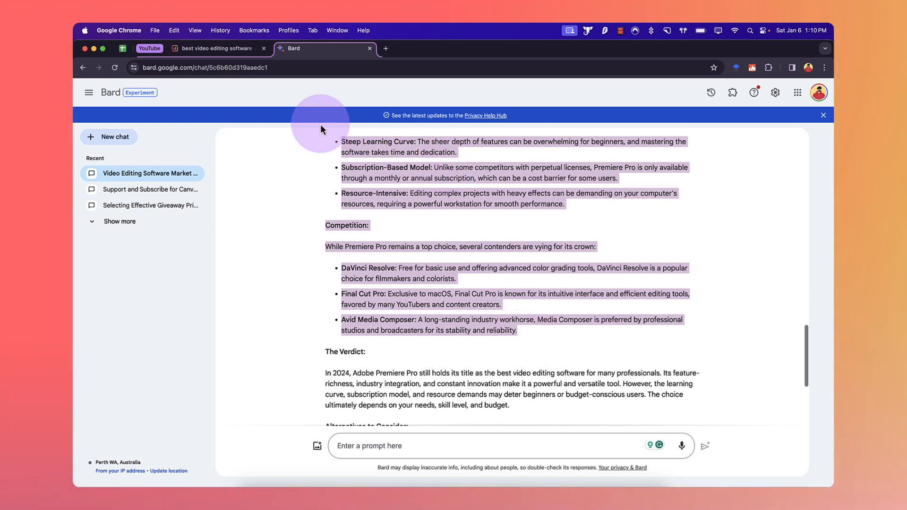
click(222, 48)
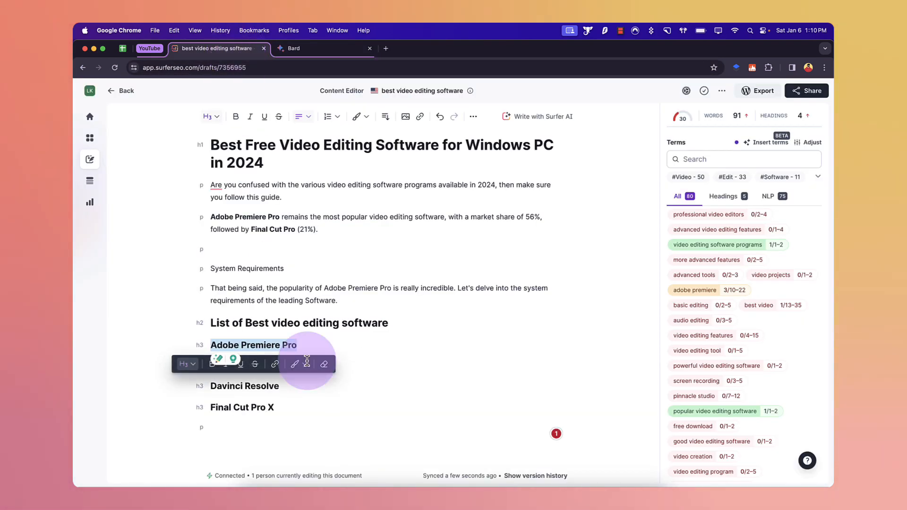
click(352, 345)
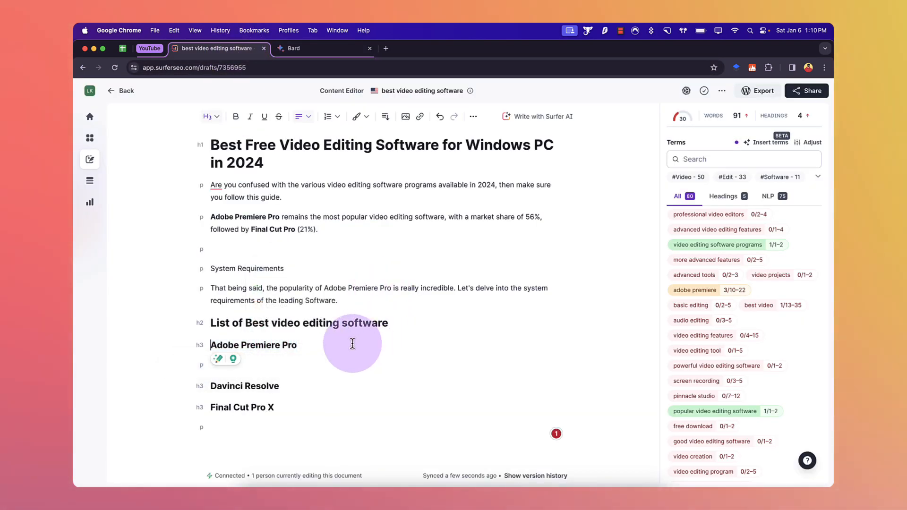
key(Return)
key(super+v)
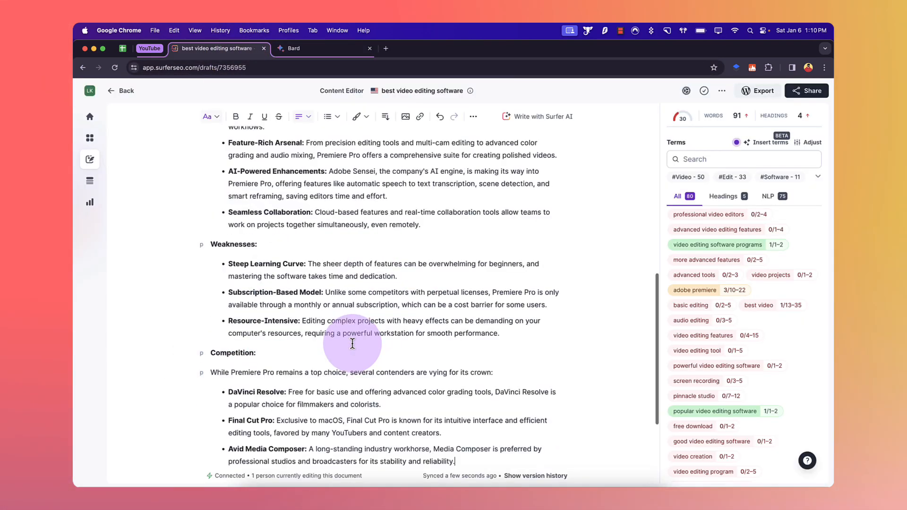
Step: Select the pasted Premiere Pro content and run the menu-bar AI assistant's Summarize command on it
scroll(341, 293, up, 5)
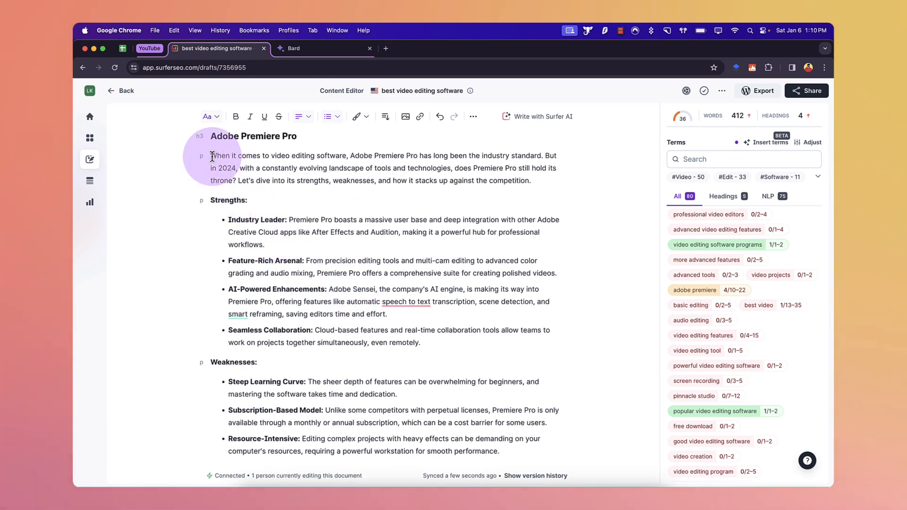
drag(211, 155, 470, 362)
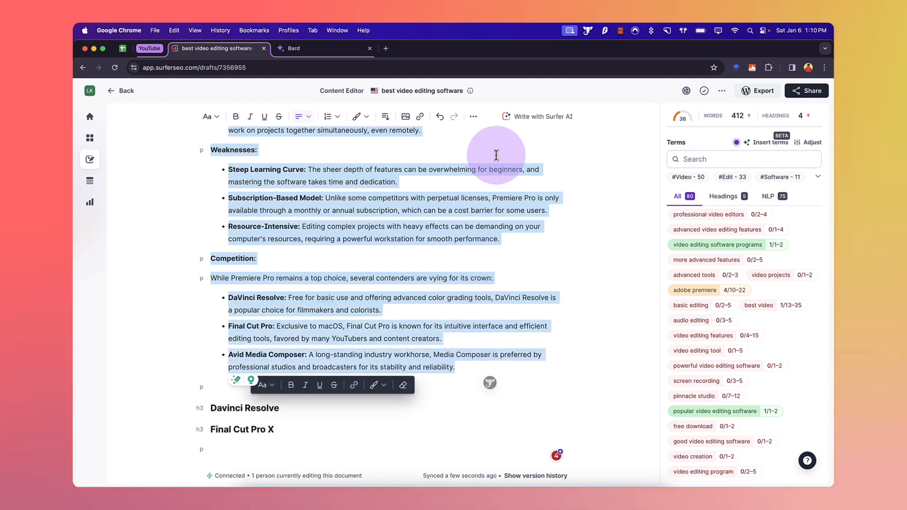
click(589, 31)
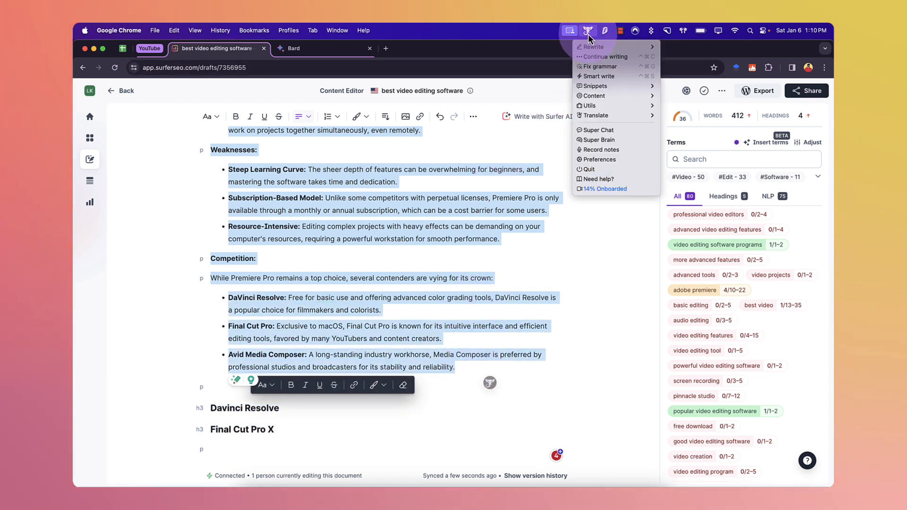
mouse_move(592, 50)
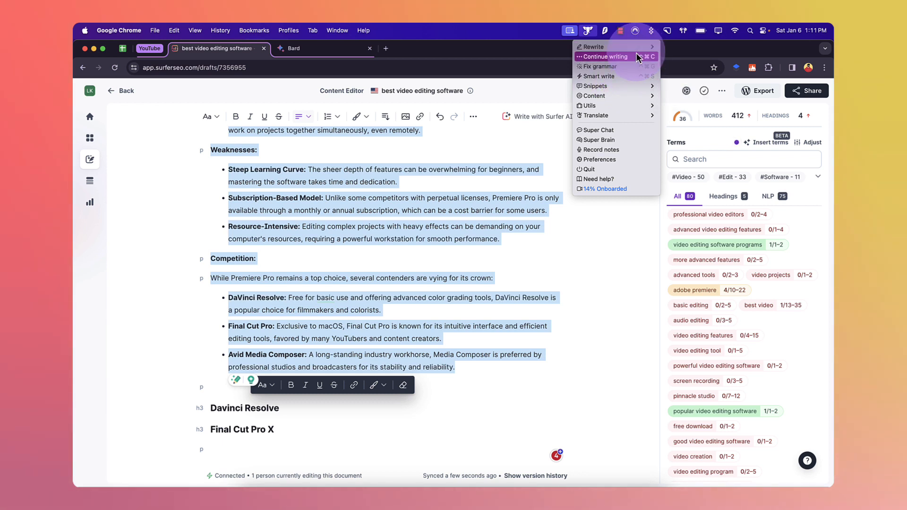
mouse_move(626, 96)
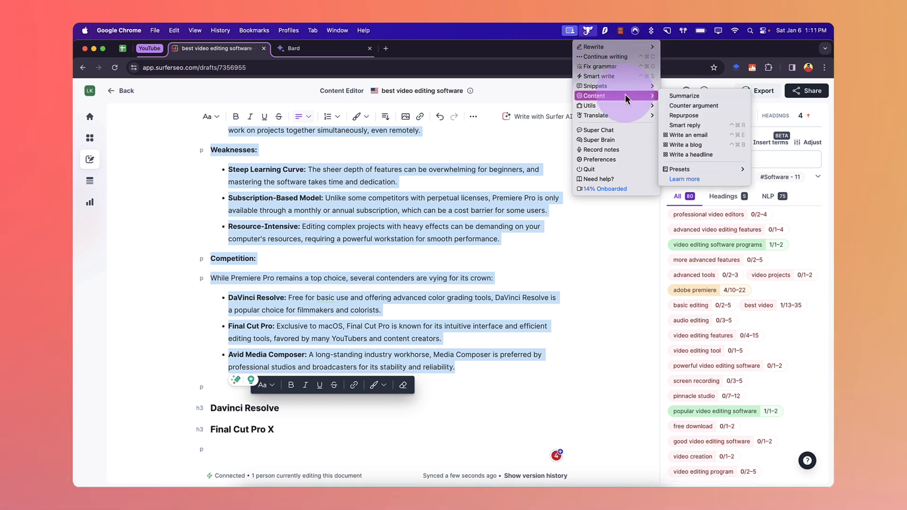
click(682, 95)
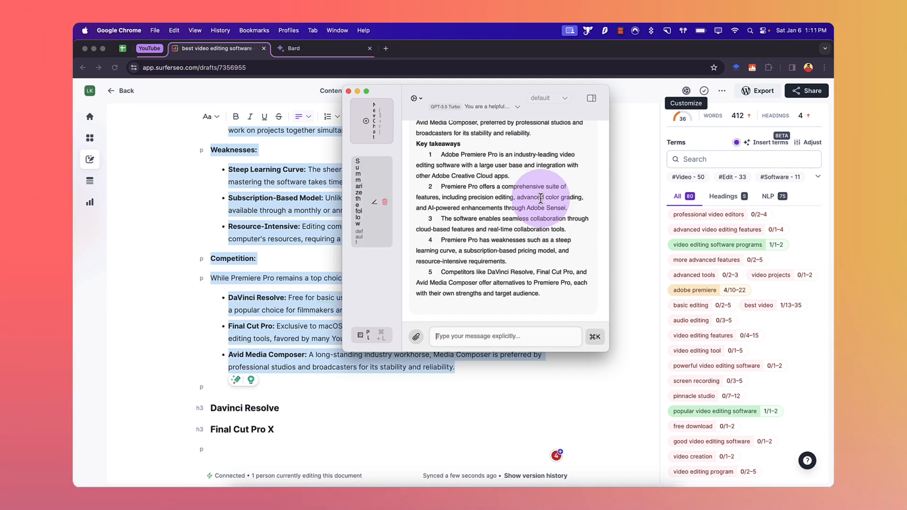
Step: Copy the short summary paragraph from the assistant's window
scroll(541, 199, up, 5)
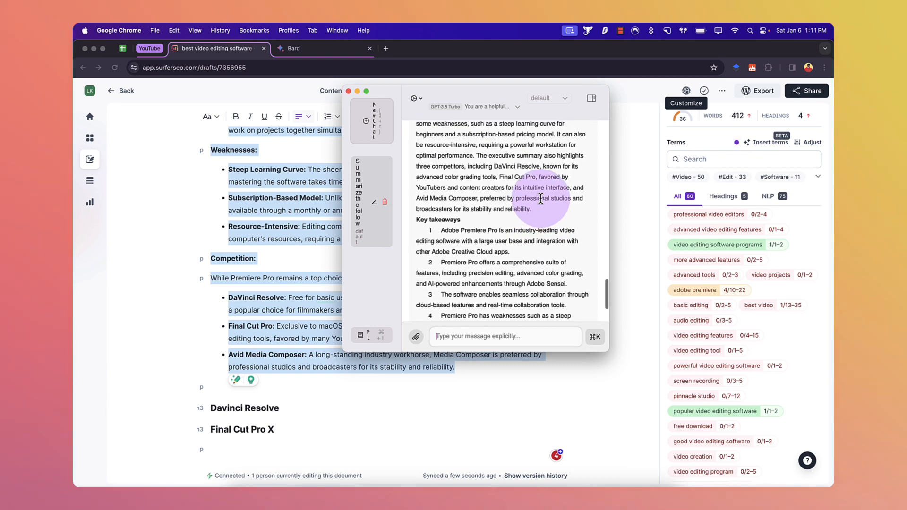
scroll(541, 199, up, 1)
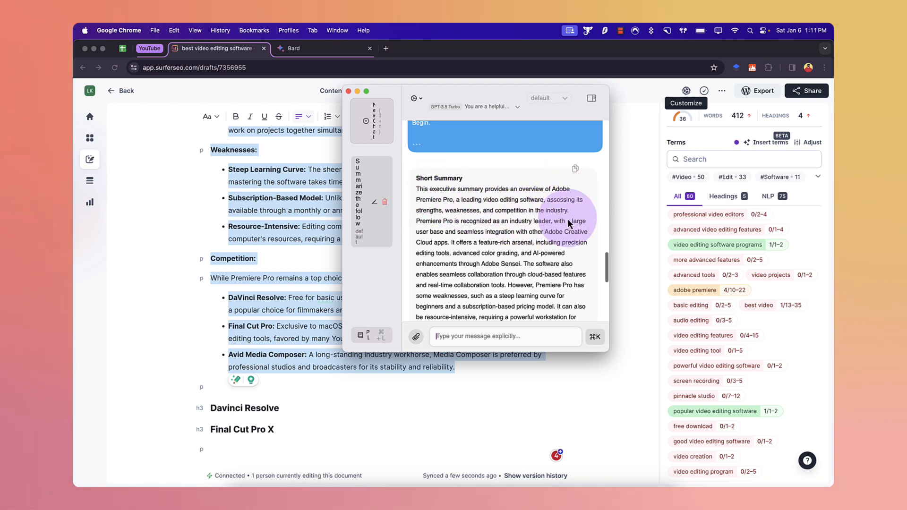
drag(416, 222, 536, 285)
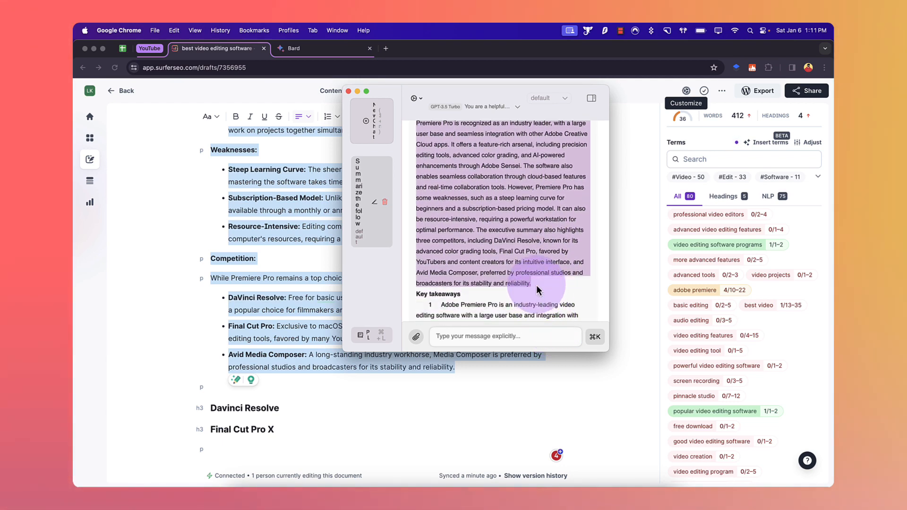
key(super+c)
Step: Replace the pasted Bard content under the Adobe Premiere Pro heading with the copied summary
click(284, 247)
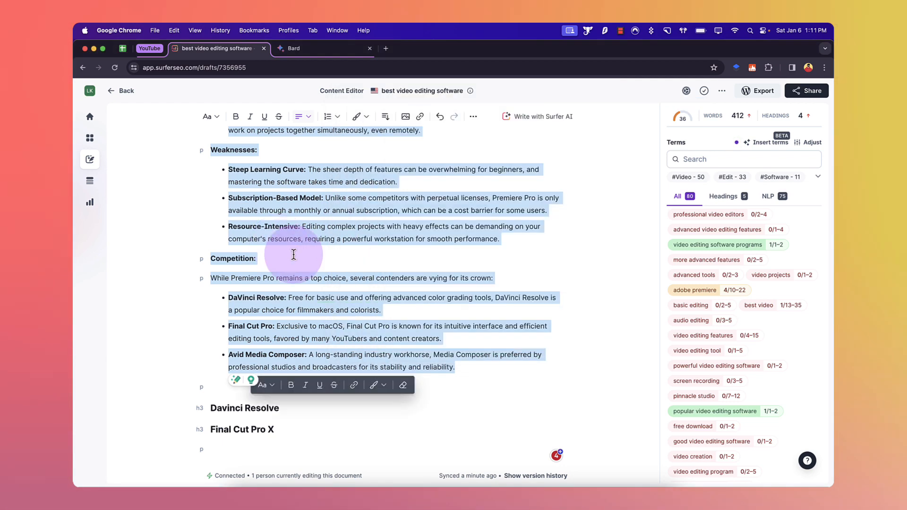
scroll(441, 370, up, 2)
drag(470, 432, 187, 442)
drag(235, 350, 214, 359)
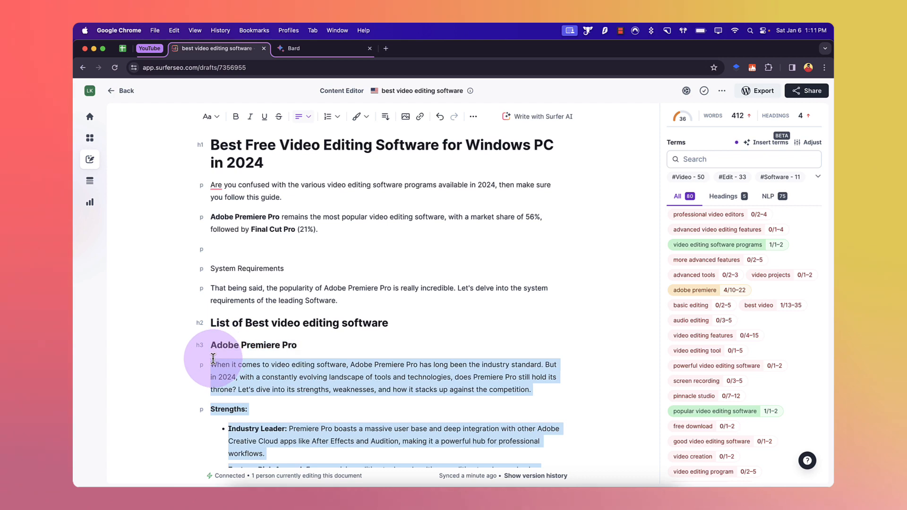
key(BackSpace)
key(super+v)
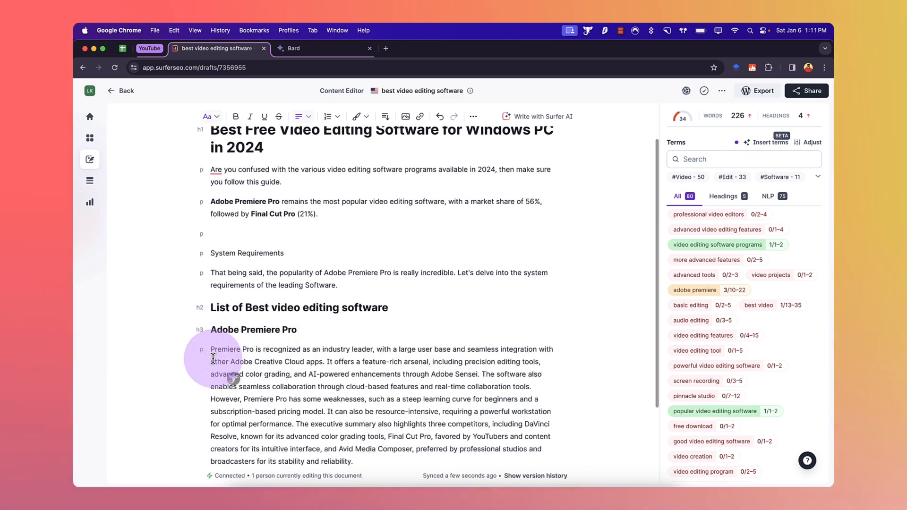
Step: Split the summary into new paragraphs after "Adobe Sensei." and after "subscription-based pricing model."
scroll(275, 327, down, 2)
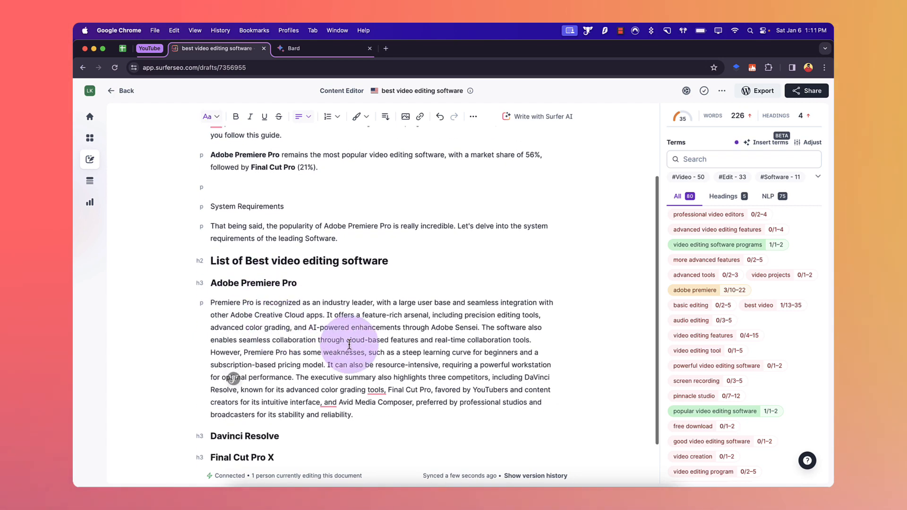
click(481, 327)
key(Return)
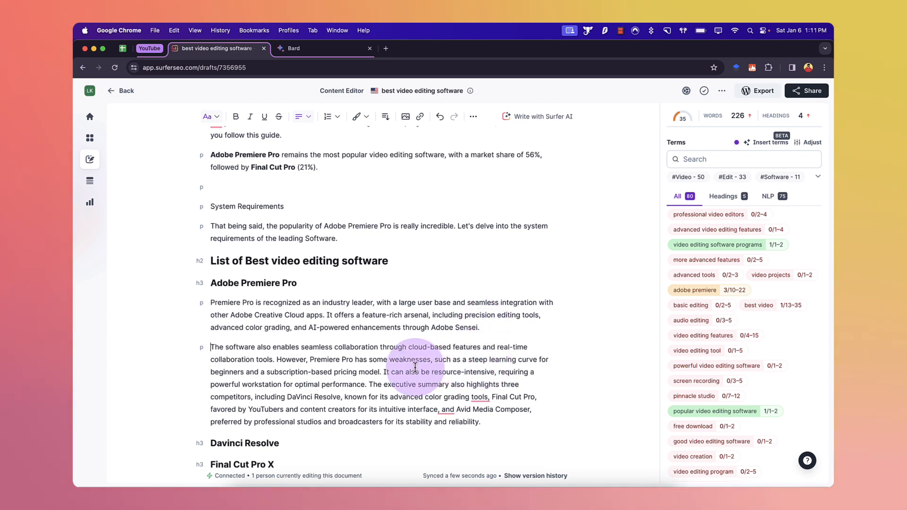
click(385, 368)
key(Return)
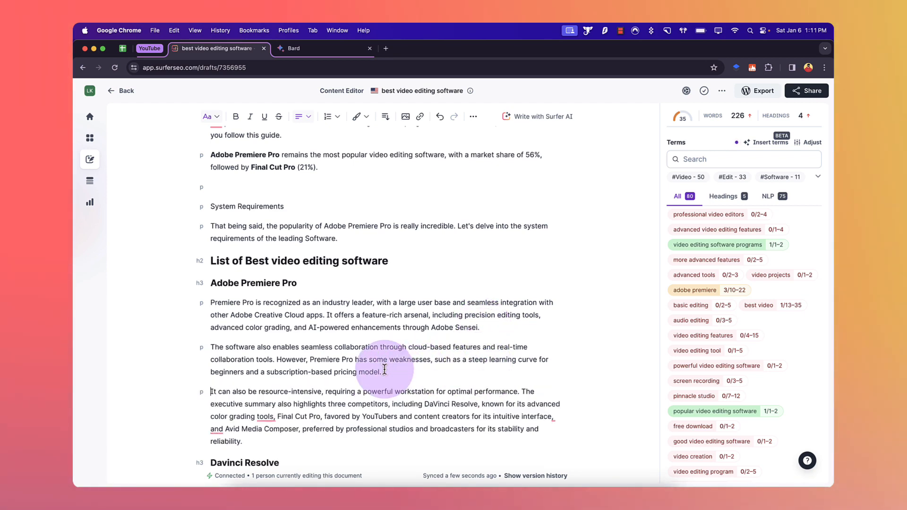
Step: Start a new paragraph after "optimal performance." and change the comma after "color grading tools" to a semicolon
scroll(378, 360, down, 1)
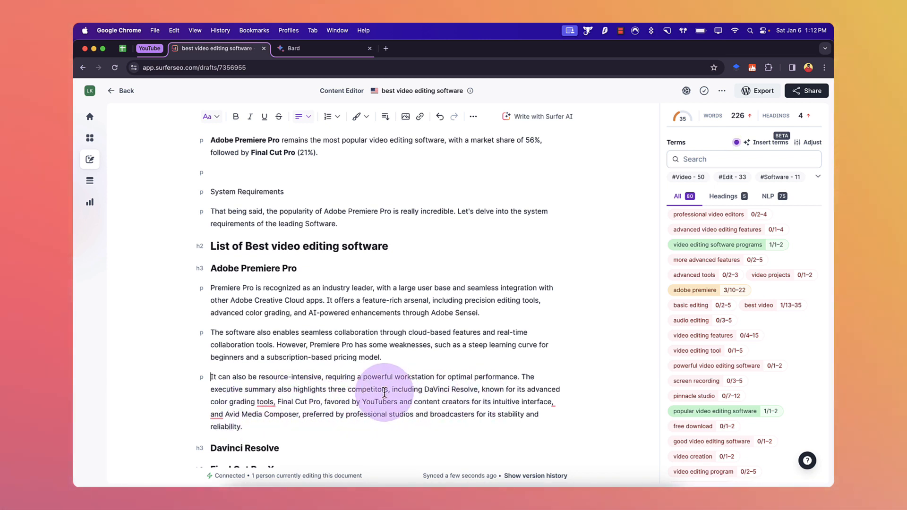
click(521, 377)
key(Return)
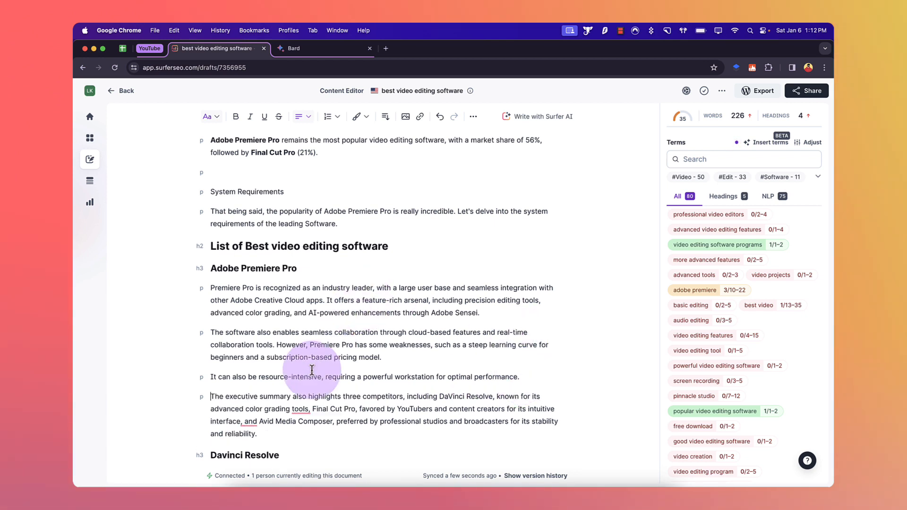
mouse_move(303, 412)
click(305, 434)
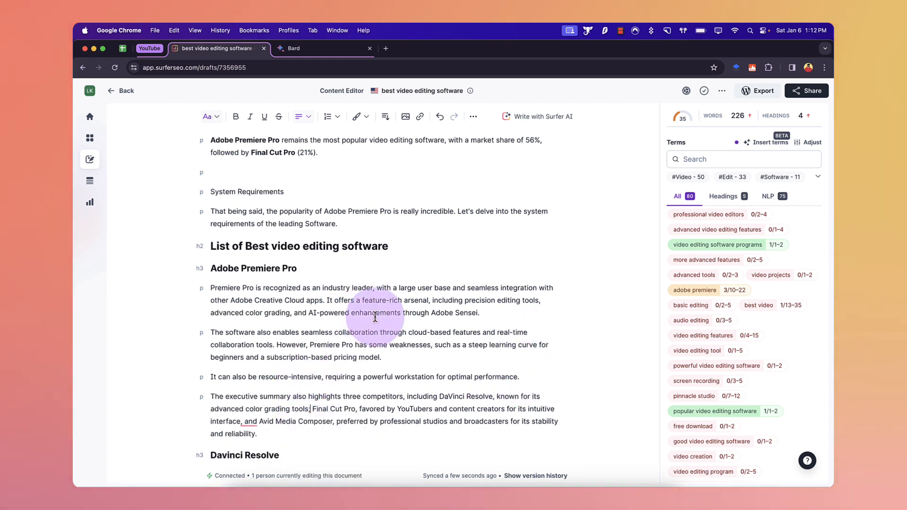
Step: Start a new paragraph at "However, Premiere Pro has some weaknesses"
scroll(381, 318, down, 1)
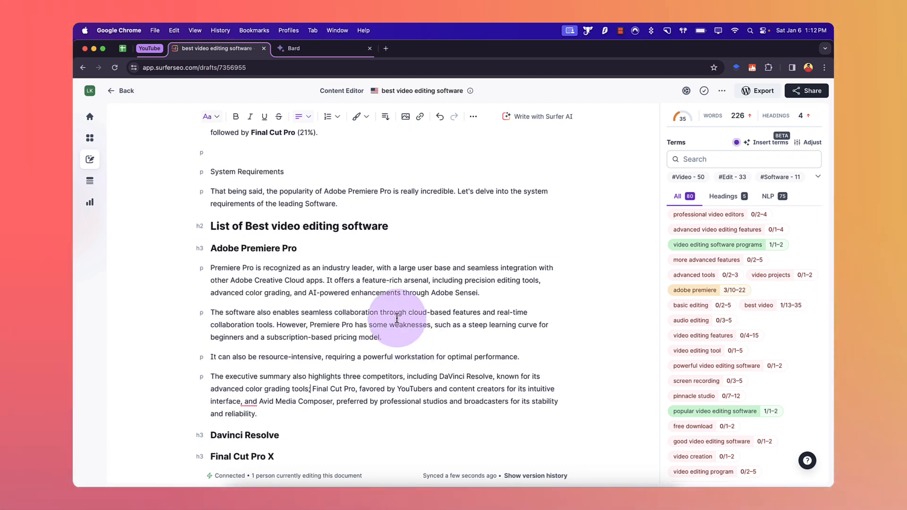
click(277, 325)
key(Return)
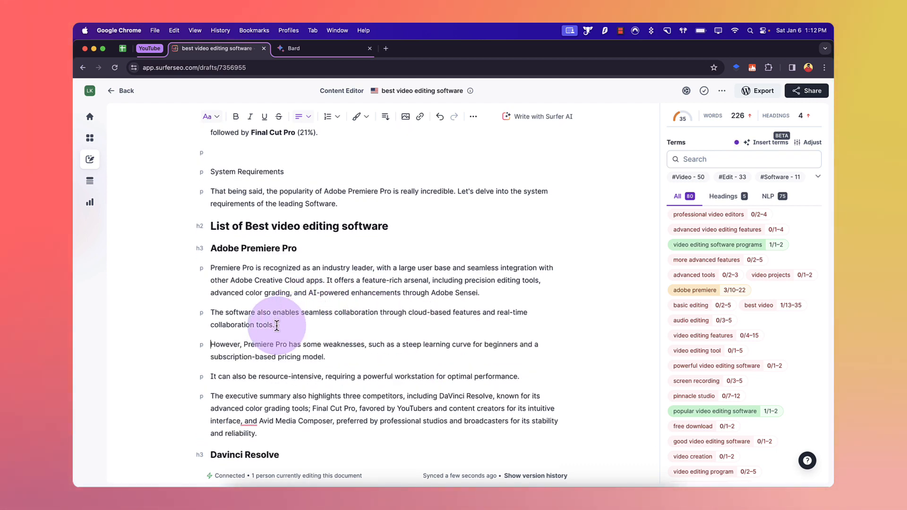
Step: Split the first summary paragraph after "Creative Cloud apps." and add an empty line below the Adobe Premiere Pro heading
scroll(277, 325, down, 1)
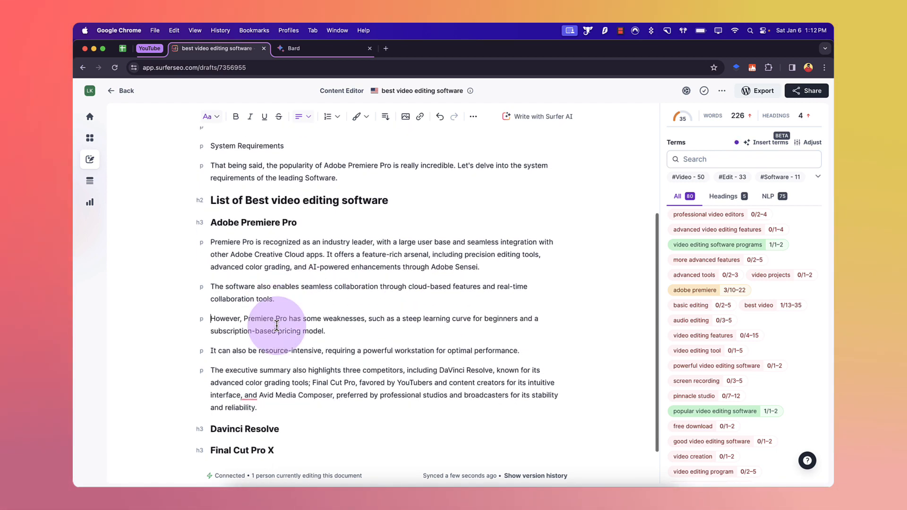
click(327, 255)
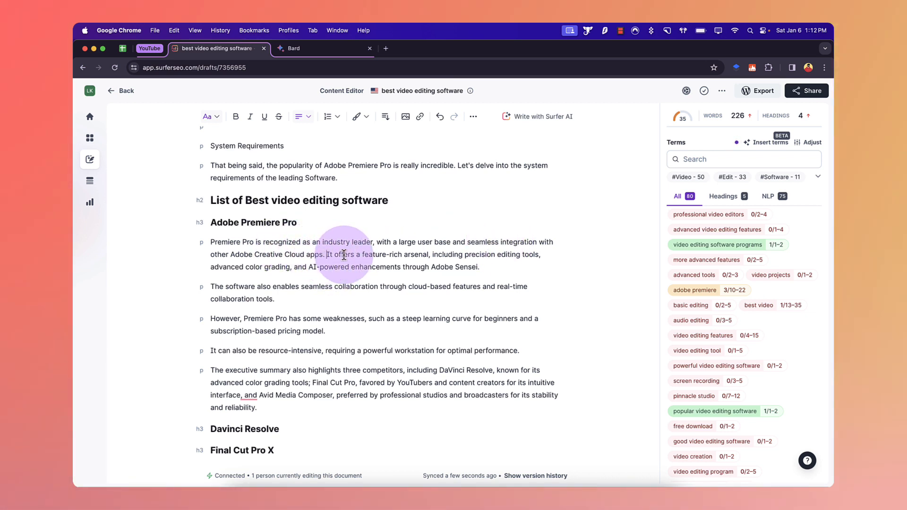
key(Return)
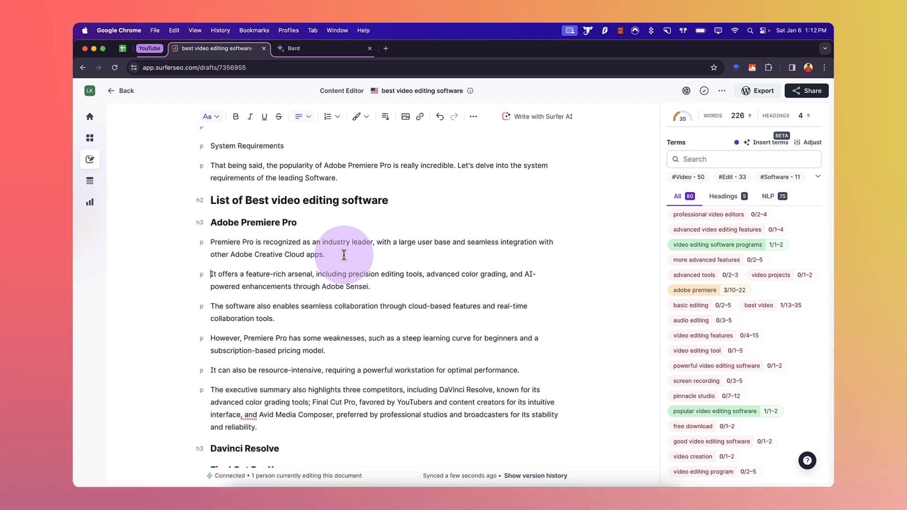
scroll(347, 267, down, 1)
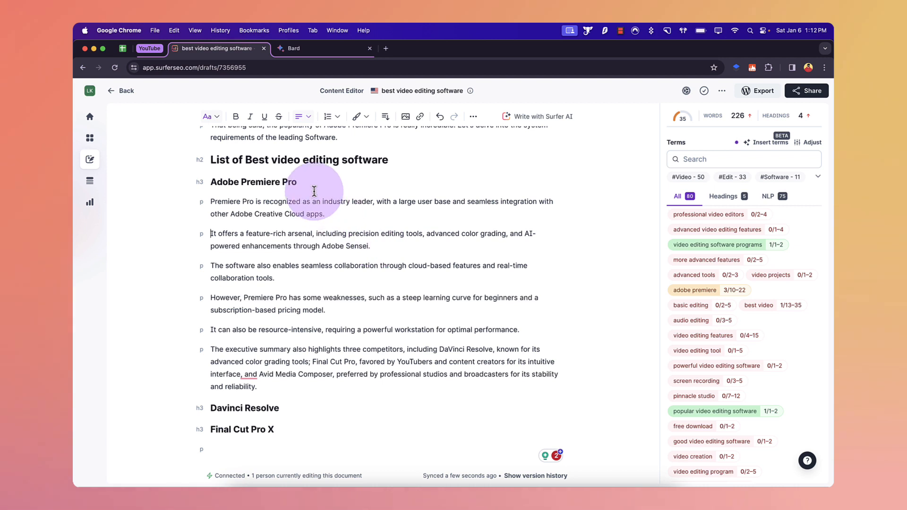
key(Return)
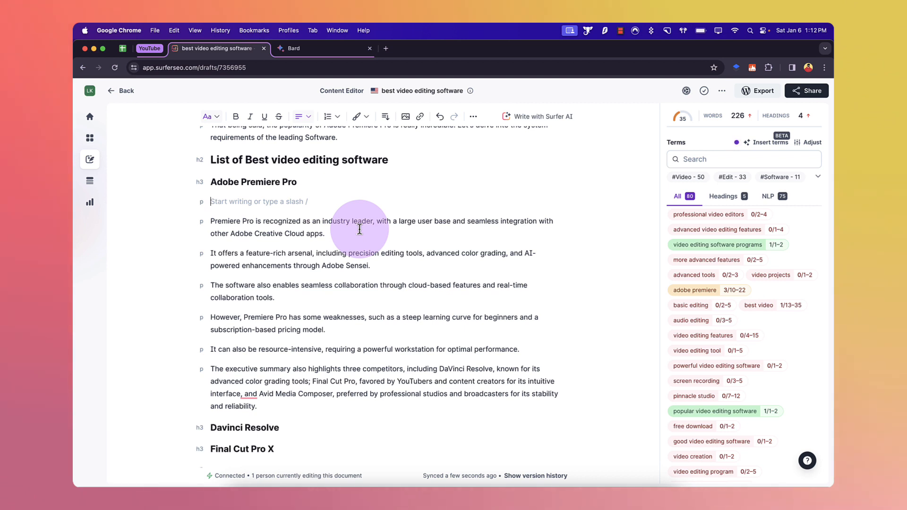
Step: Remove the empty line under the Adobe Premiere Pro heading and add a "Features" Heading 4 after the summary paragraph
key(BackSpace)
click(275, 394)
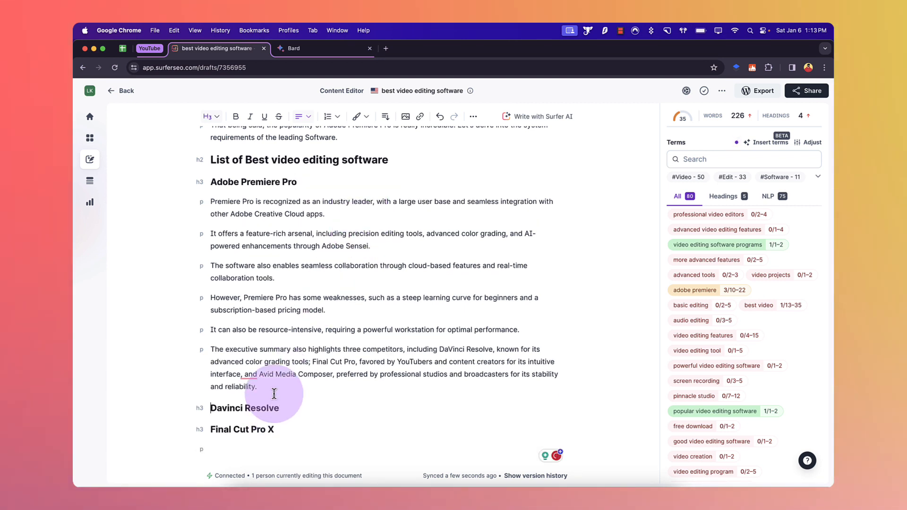
key(Return)
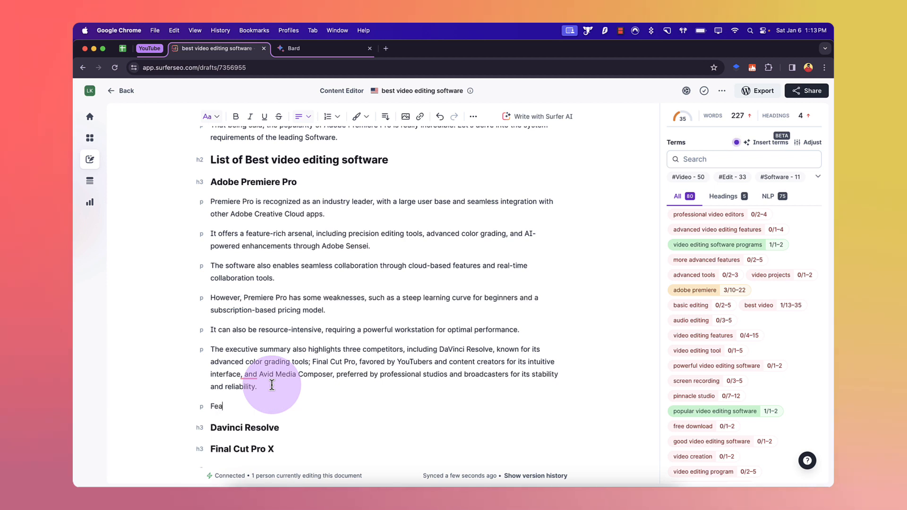
double_click(225, 406)
click(210, 116)
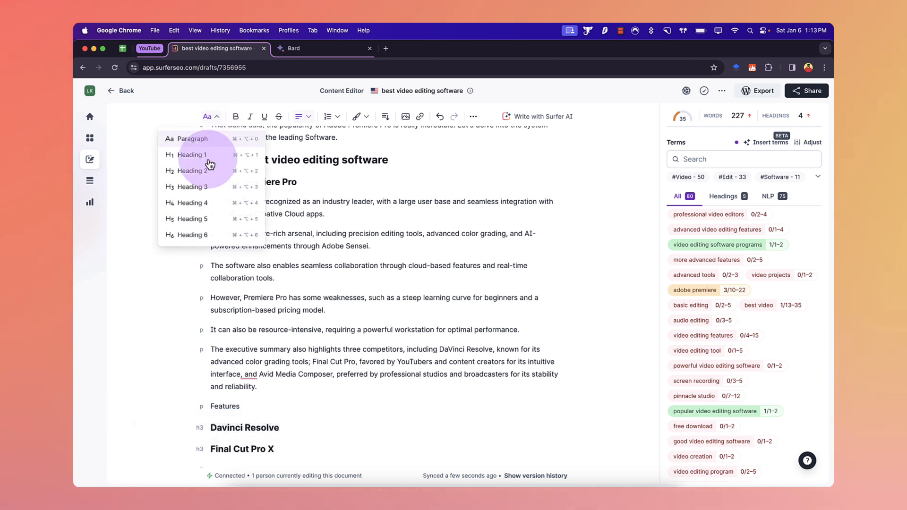
click(210, 203)
click(273, 266)
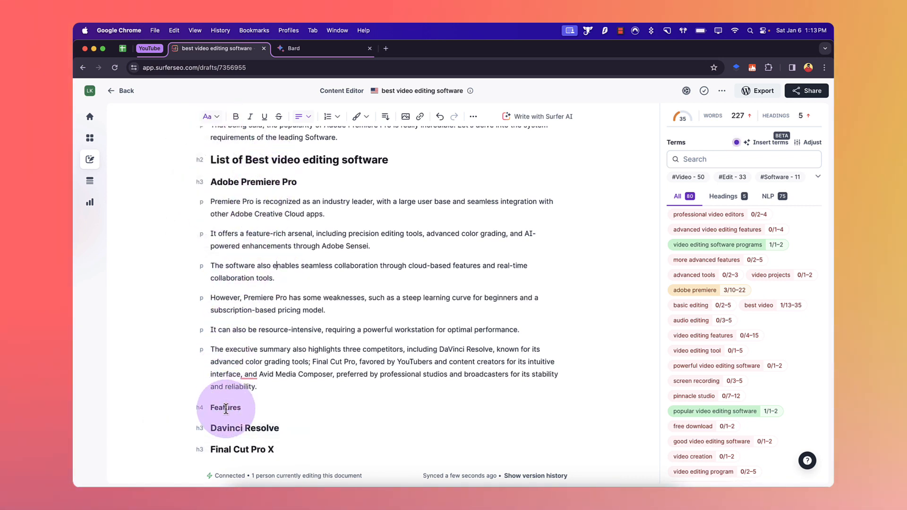
Step: Add "Easy to use" and "Rich Interface" as separate lines under the Features heading
click(242, 409)
key(Return)
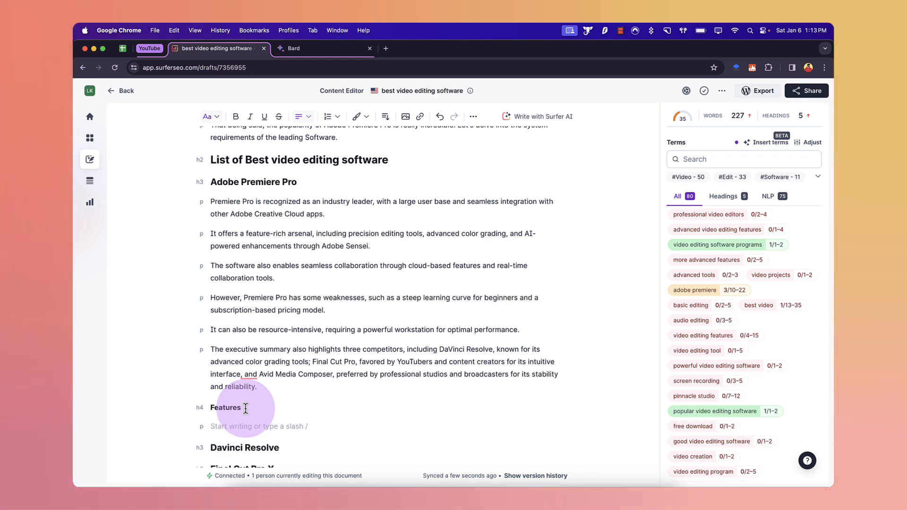
text(Easy )
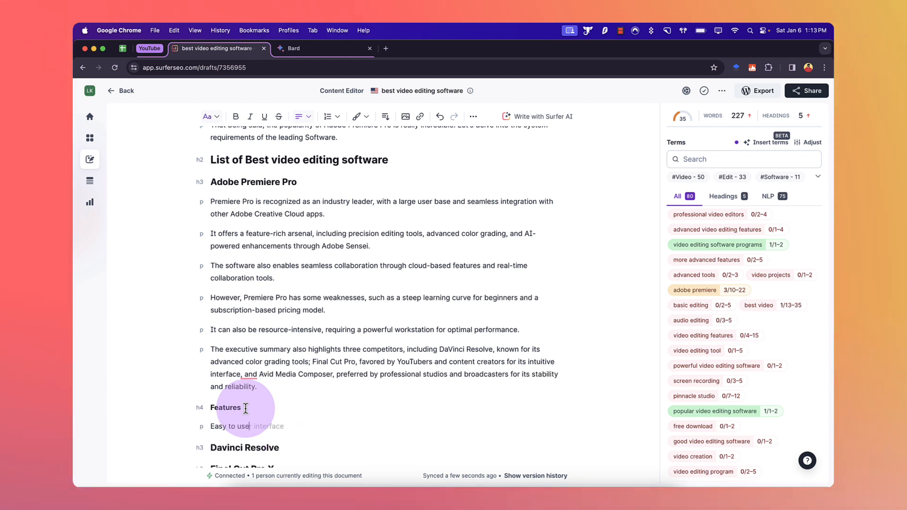
text(to use)
key(Return)
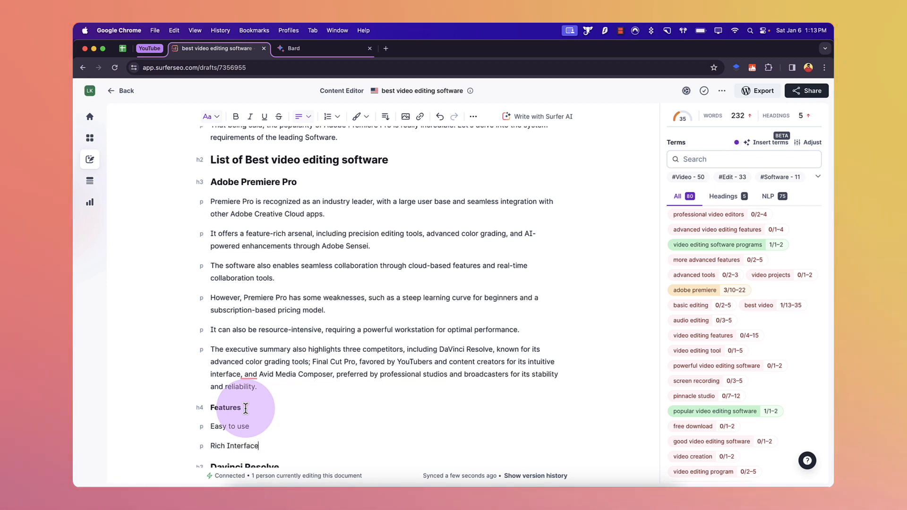
Step: Format the "Easy to use" and "Rich Interface" lines as an ordered list
drag(263, 446, 215, 427)
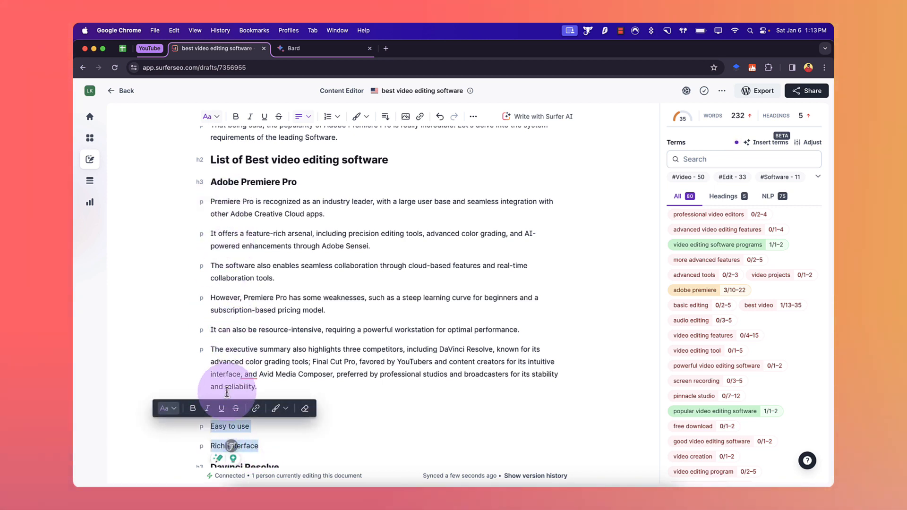
click(166, 408)
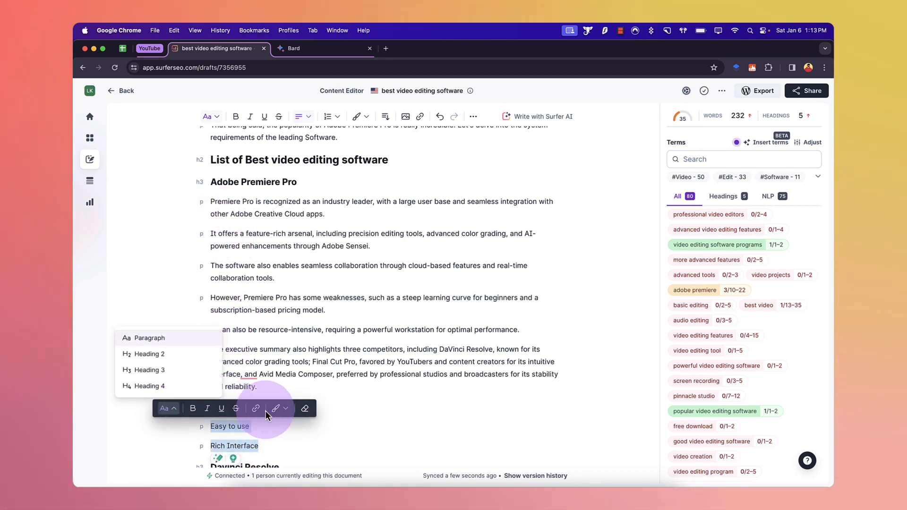
click(286, 410)
click(286, 409)
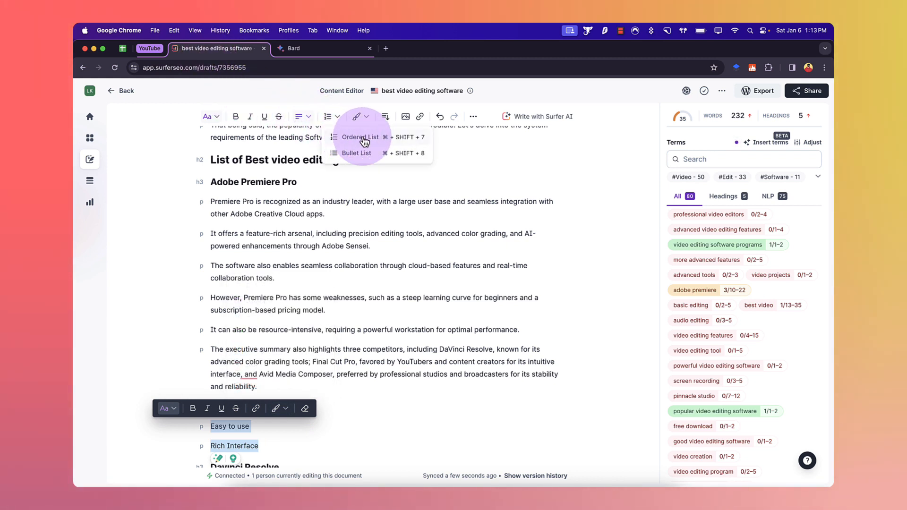
click(349, 137)
click(402, 390)
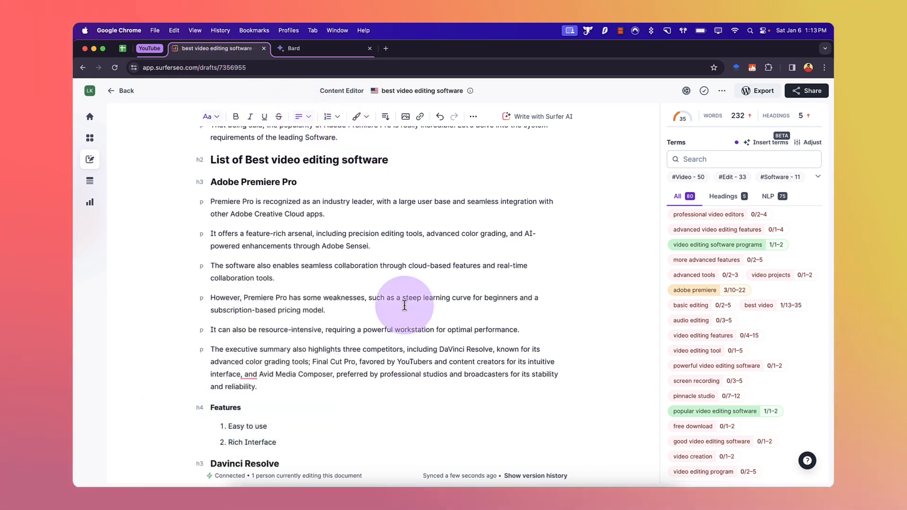
Step: Add a "Pricing: Starts at $29" paragraph below the feature list and bold the word "Pricing:"
scroll(359, 331, down, 3)
click(302, 386)
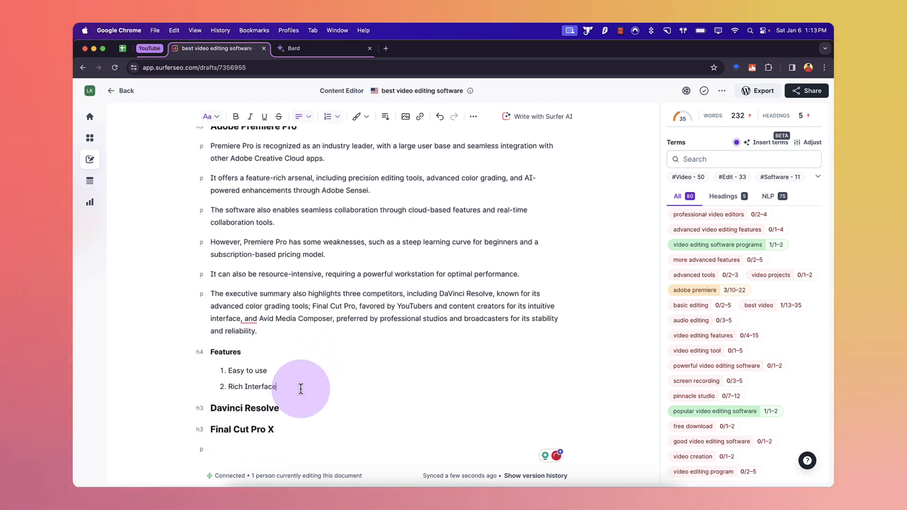
key(Return)
key(Return)
text(Pr)
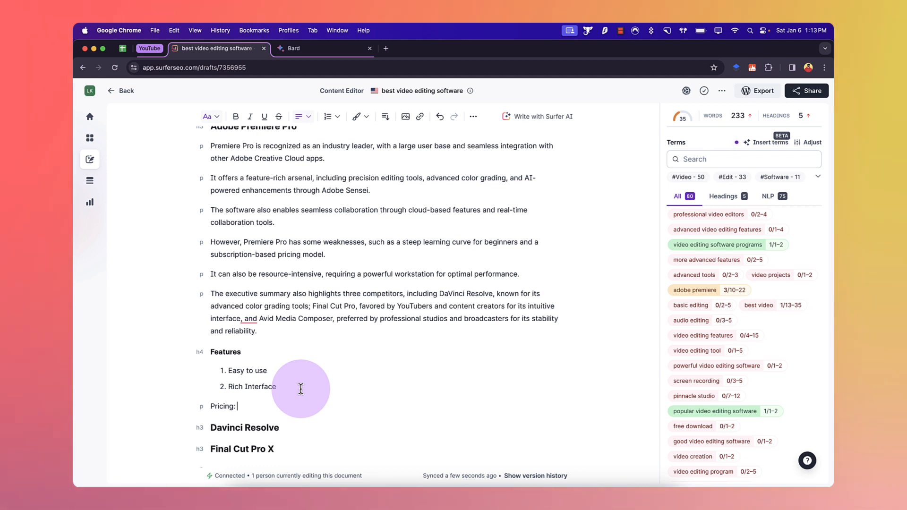
text(icing: Starts at $)
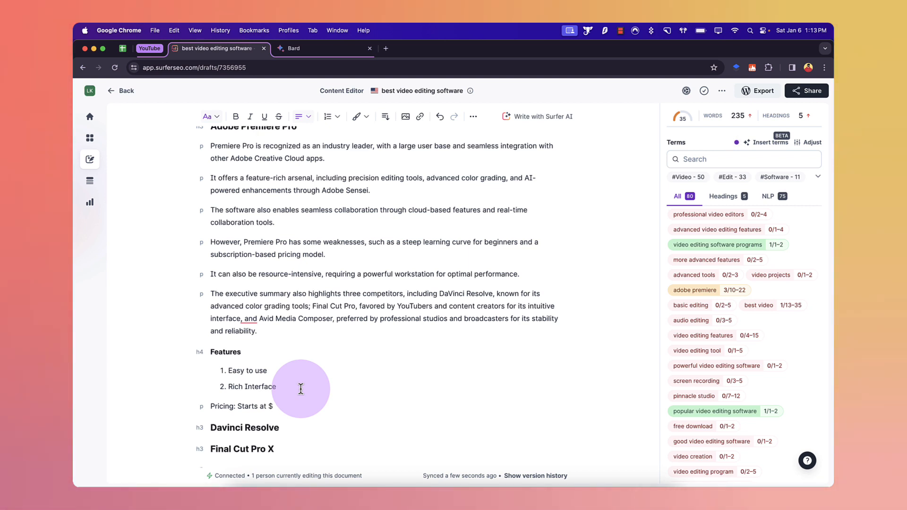
text(29)
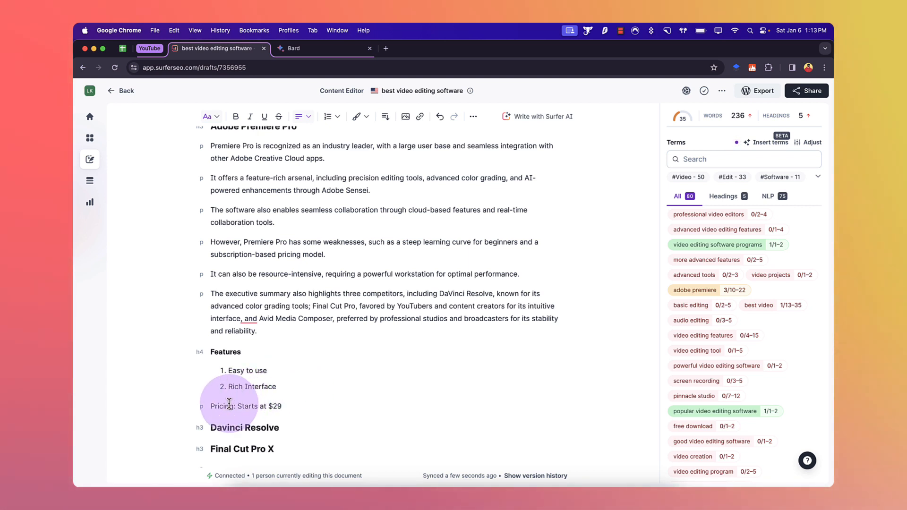
drag(210, 406, 230, 405)
key(super+b)
click(310, 342)
Step: Insert the line "What should I consider when choosing a video editing software?" after the system requirements paragraph
scroll(310, 342, up, 4)
scroll(310, 342, up, 2)
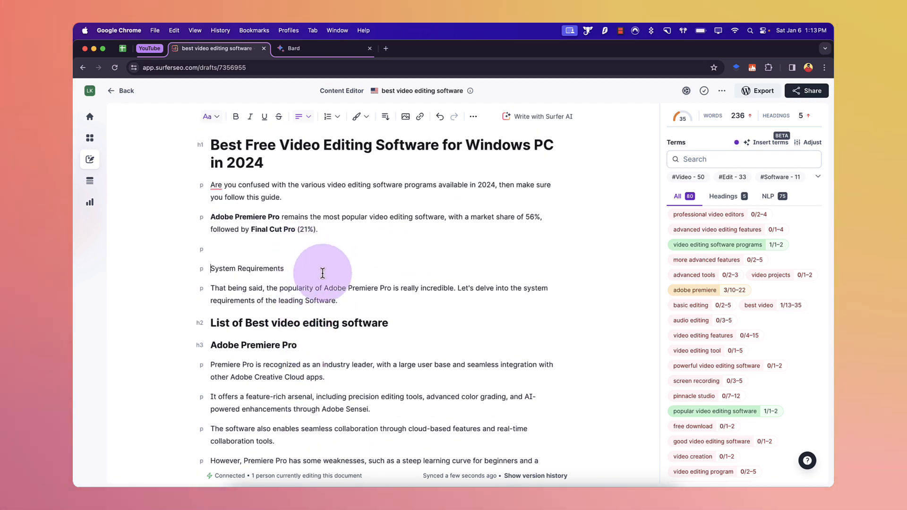
key(Return)
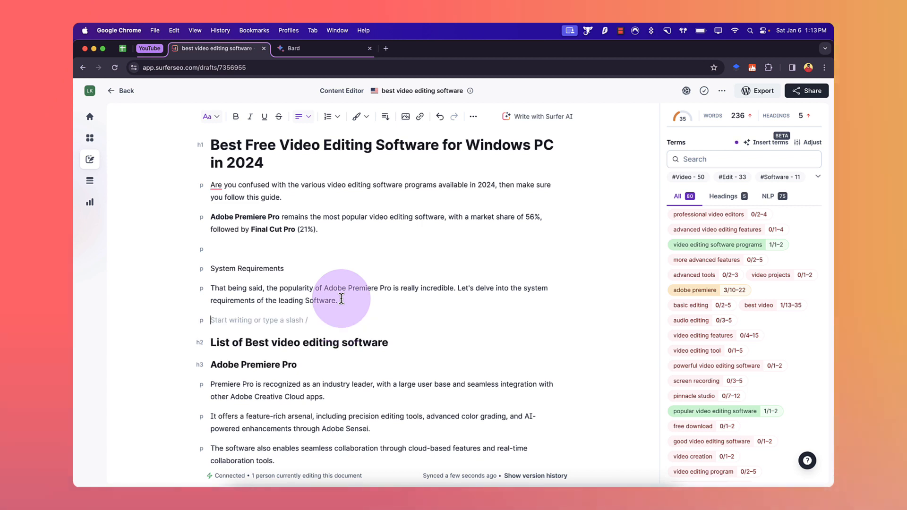
text(What should I consider)
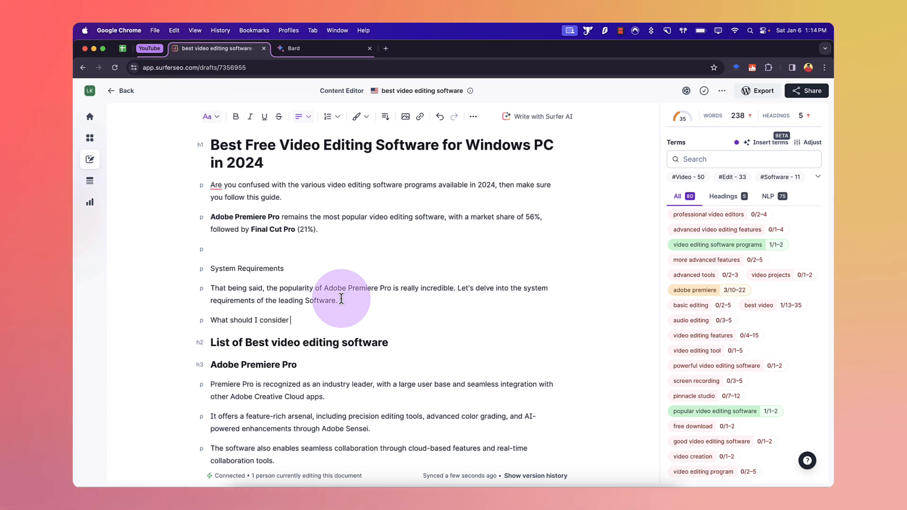
text(when choosing)
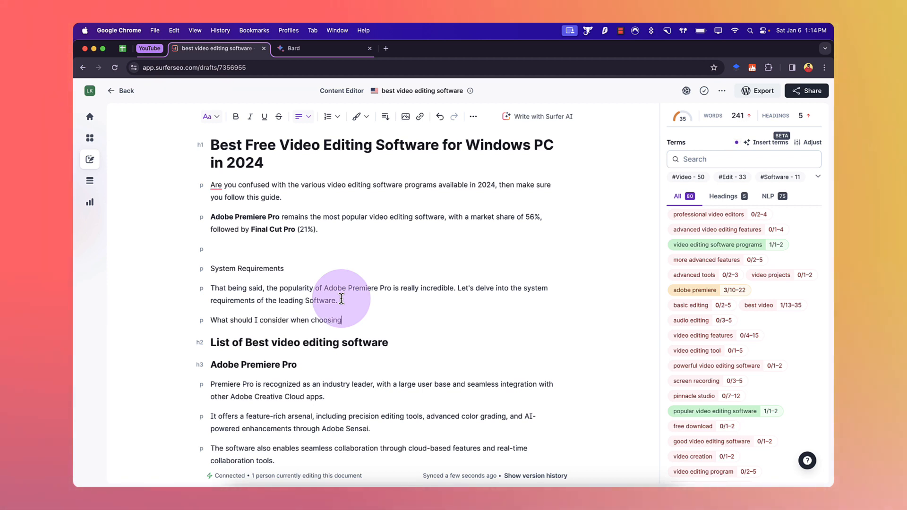
text( a video)
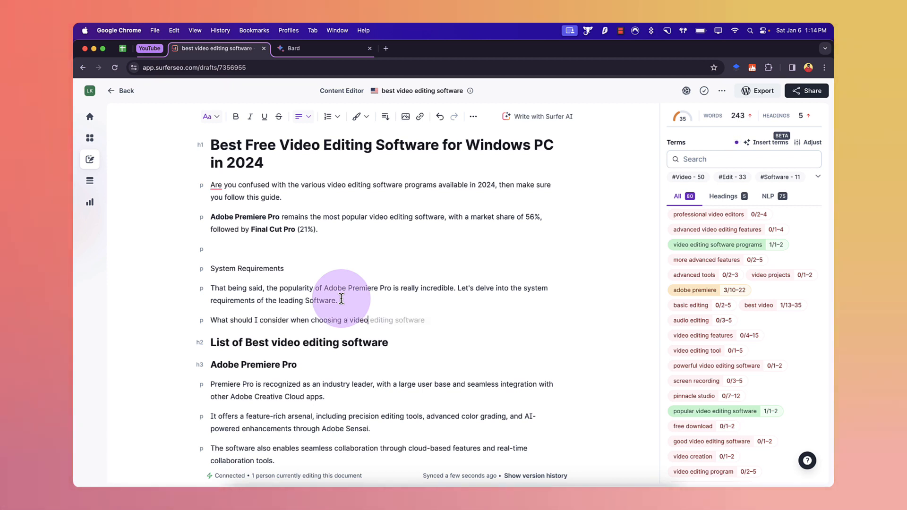
text( editing software?)
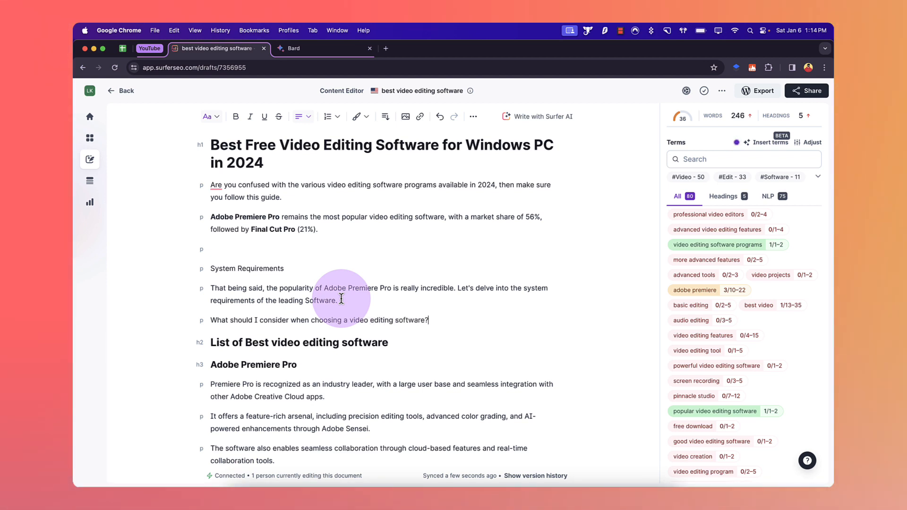
key(Return)
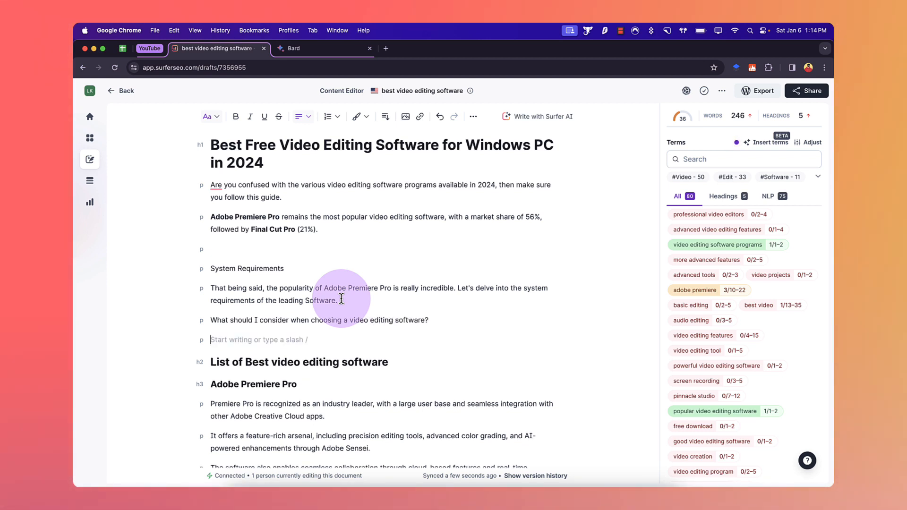
Step: Format the "What should I consider when choosing a video editing software?" line as Heading 2
triple_click(325, 319)
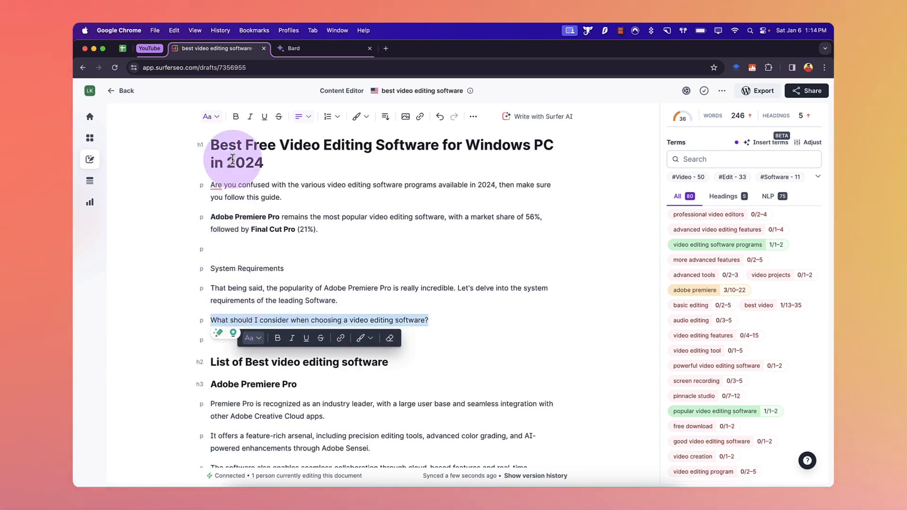
click(210, 117)
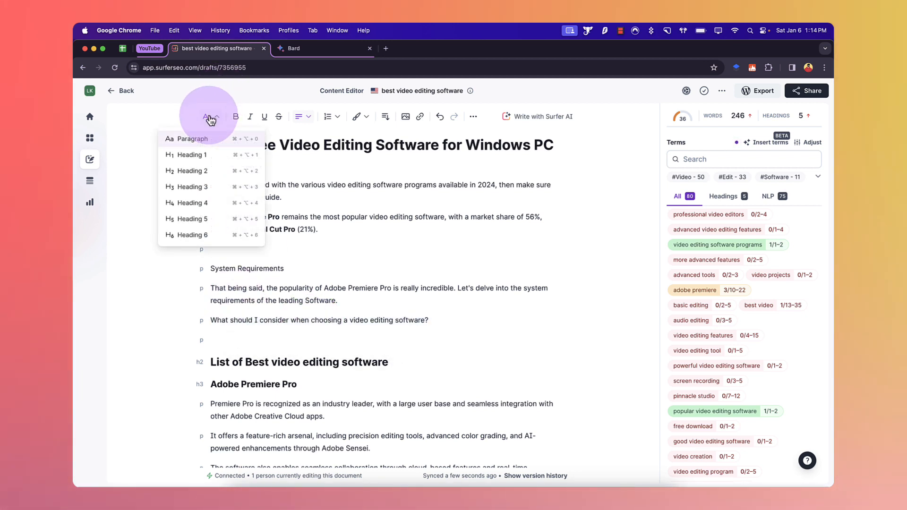
click(197, 173)
click(304, 288)
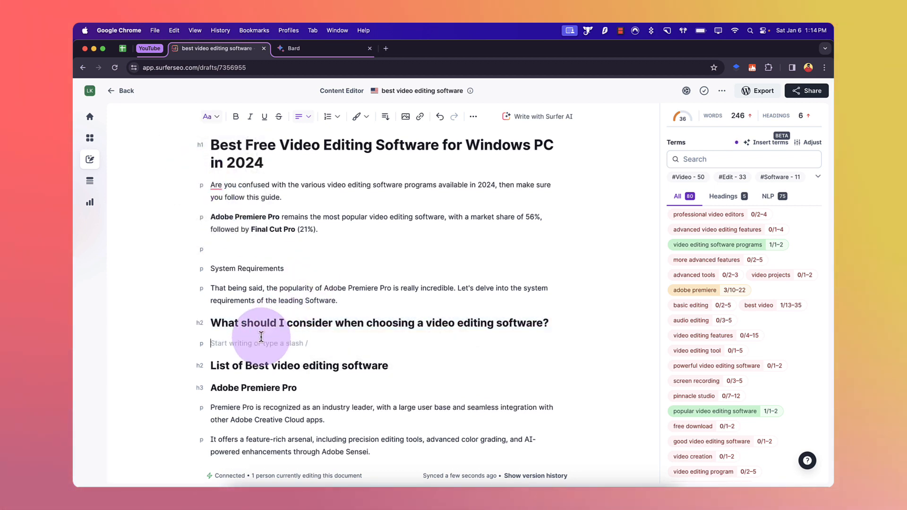
Step: Copy the new question heading and paste it into Bard's prompt box in the other tab
triple_click(286, 325)
key(super+c)
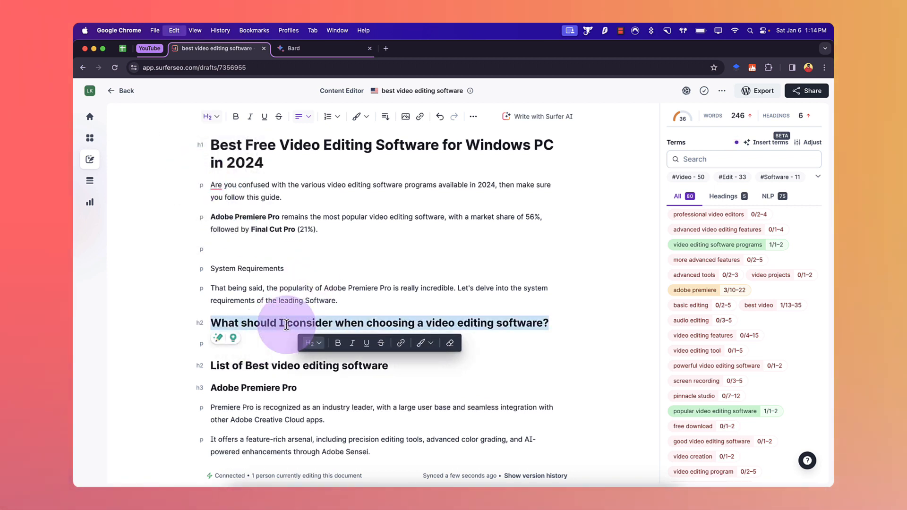
click(342, 48)
click(381, 449)
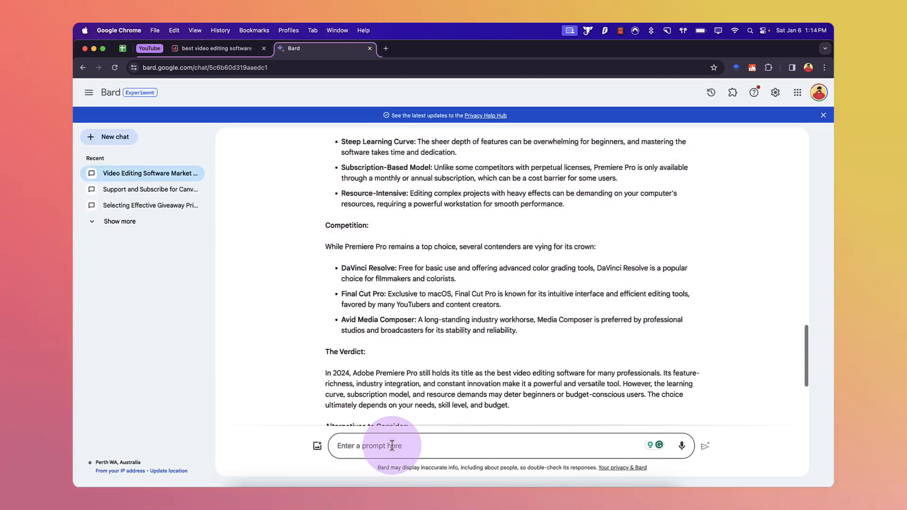
key(super+v)
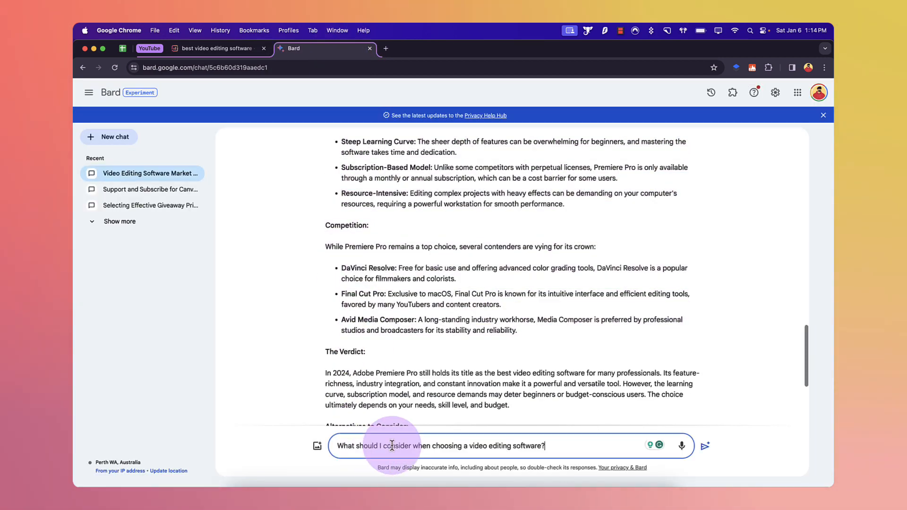
Step: Reword the prompt to "write in bullet points the consideration when choosing a video editing software."
click(337, 446)
text(write in)
text( bullet p)
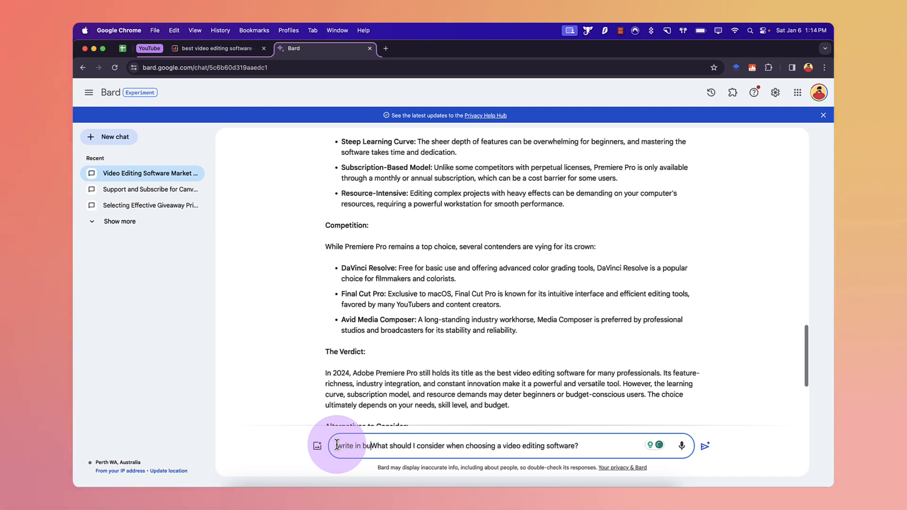
text(oin)
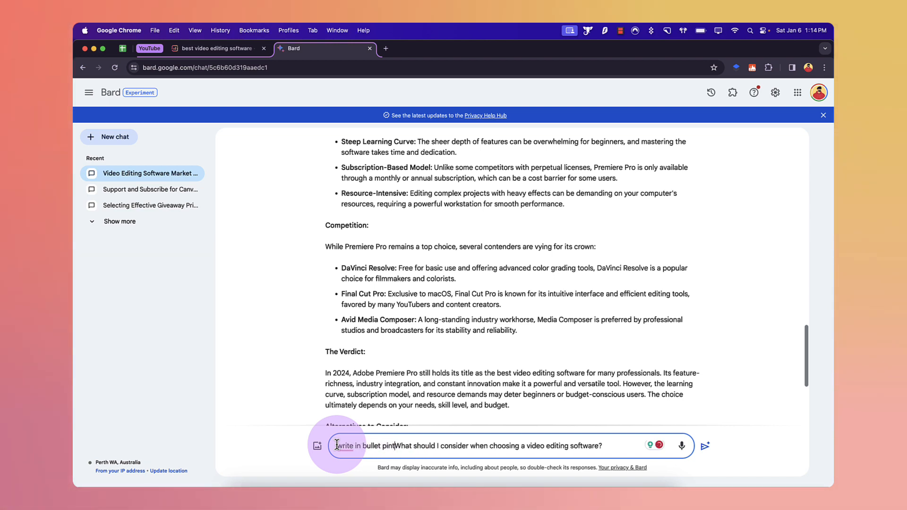
text(ts)
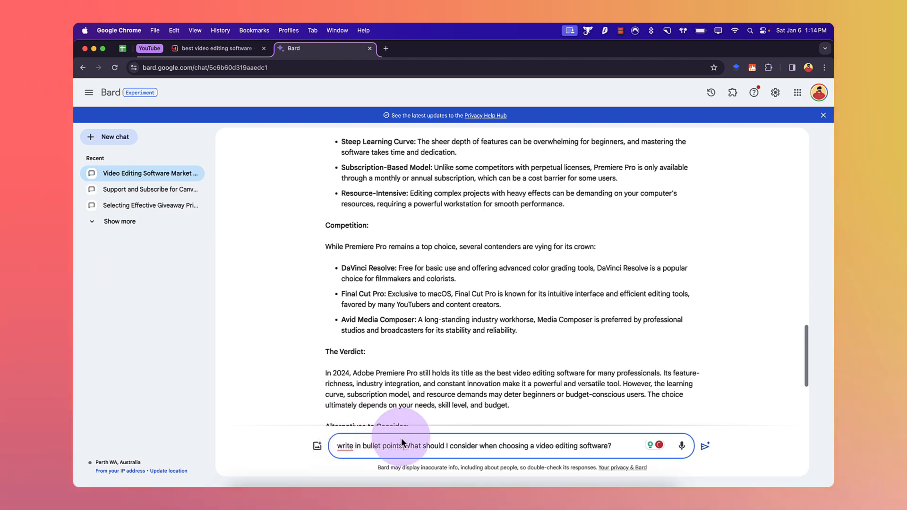
drag(404, 445, 476, 444)
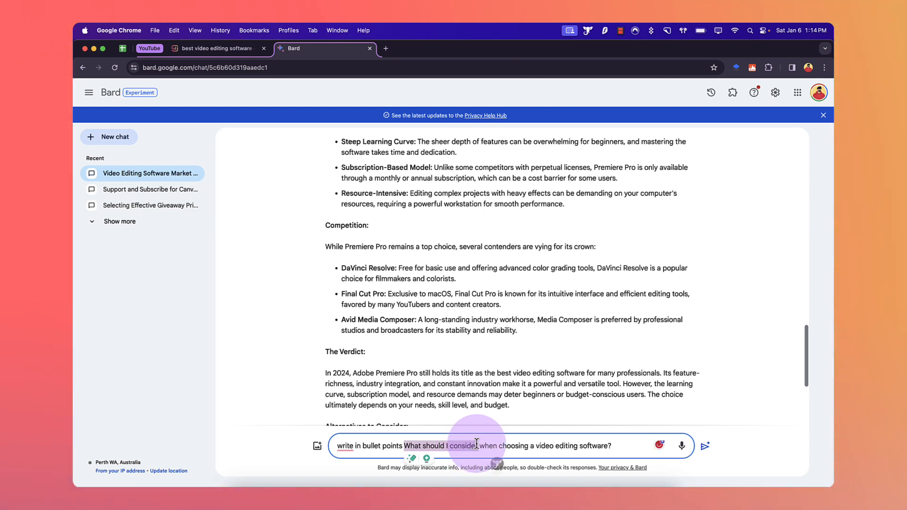
text(the conside)
text(ration)
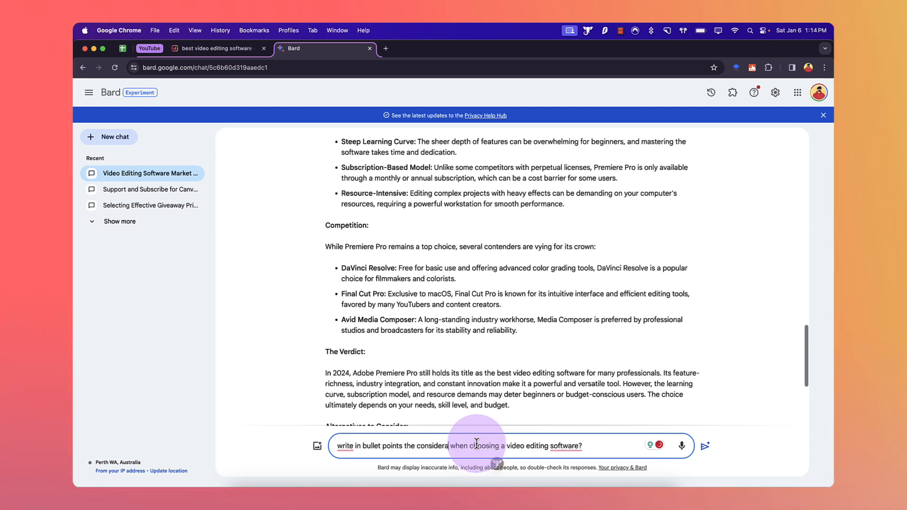
click(576, 446)
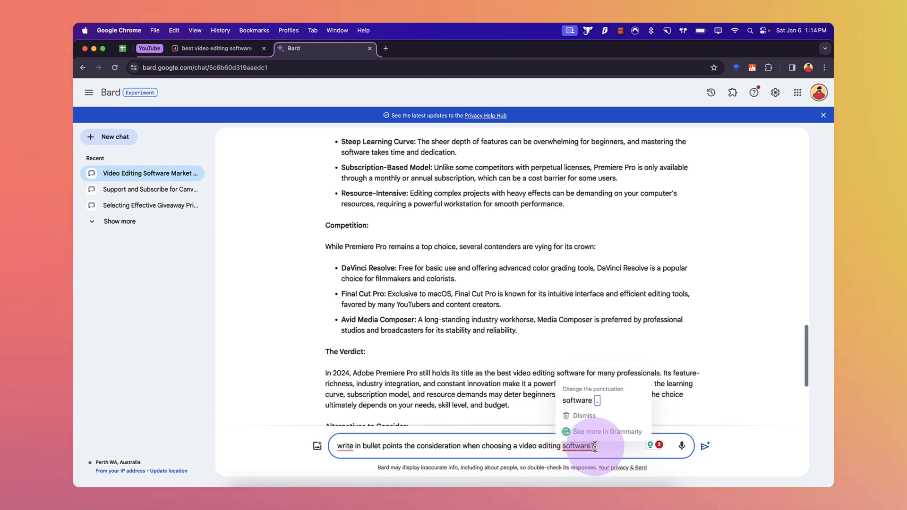
click(601, 403)
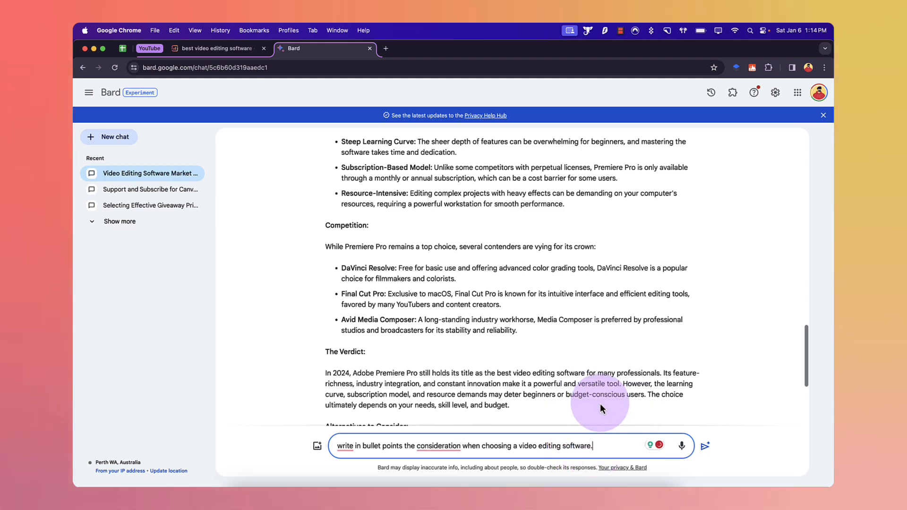
Step: Change the prompt to "considerations", submit it to Bard, review the checklist reply and return to the article tab
mouse_move(438, 446)
click(478, 395)
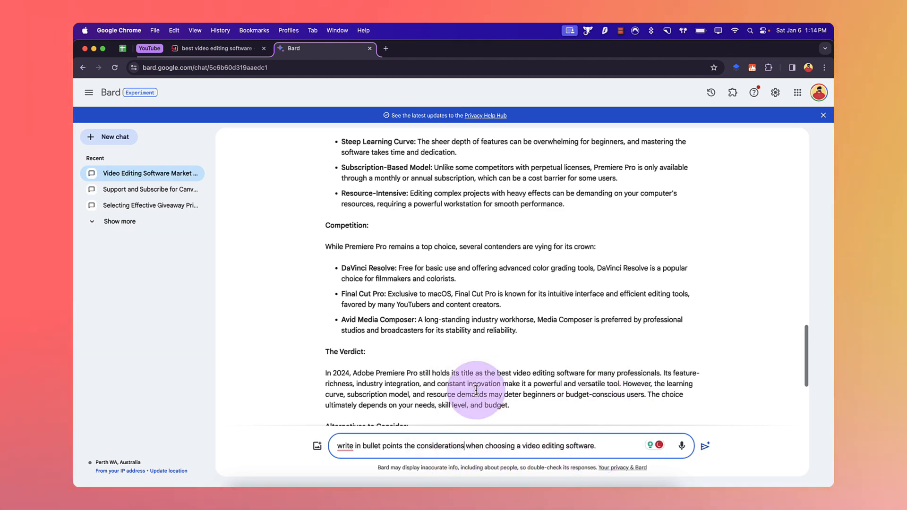
key(Return)
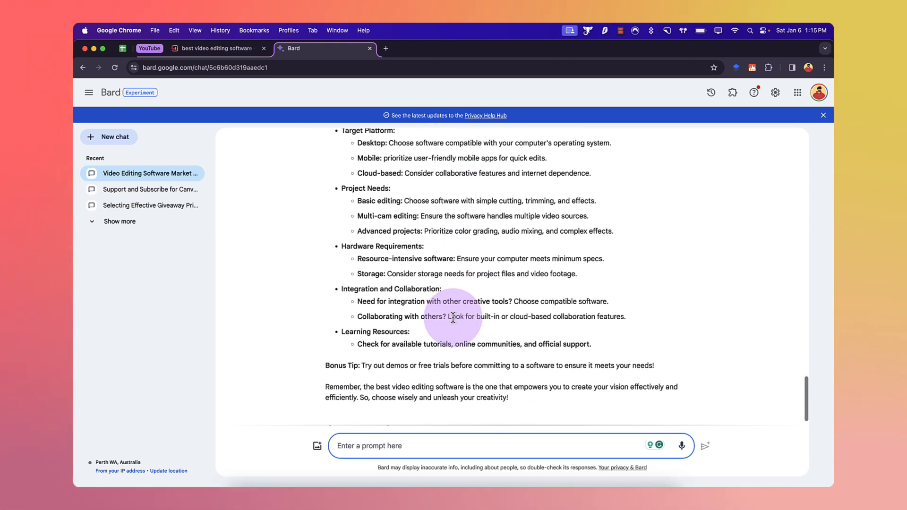
scroll(473, 301, up, 7)
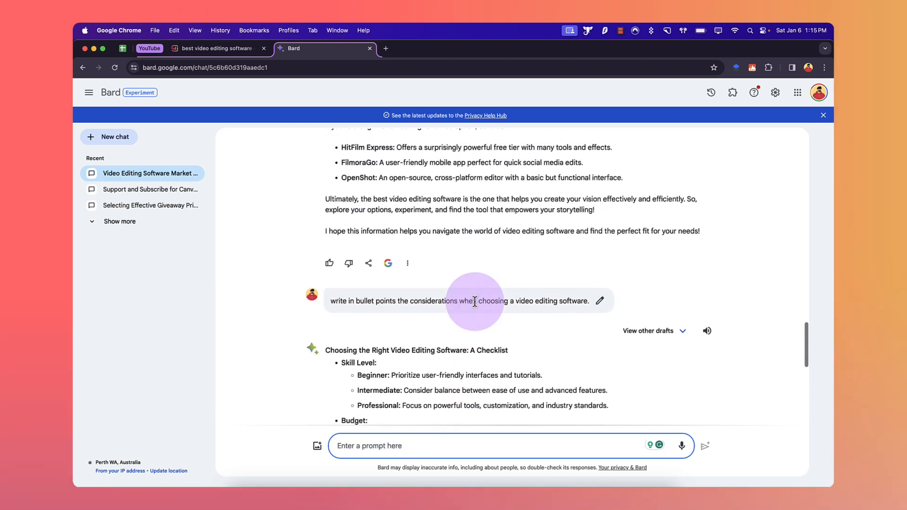
scroll(475, 301, down, 4)
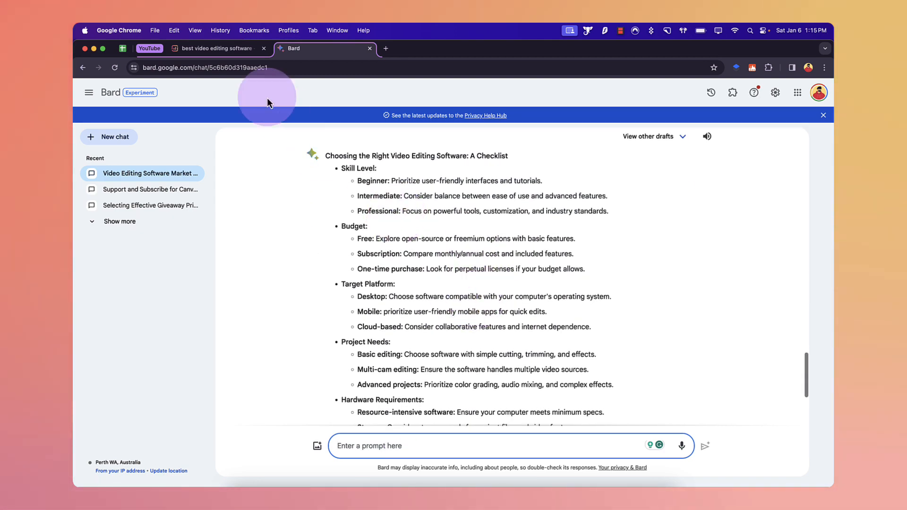
click(223, 48)
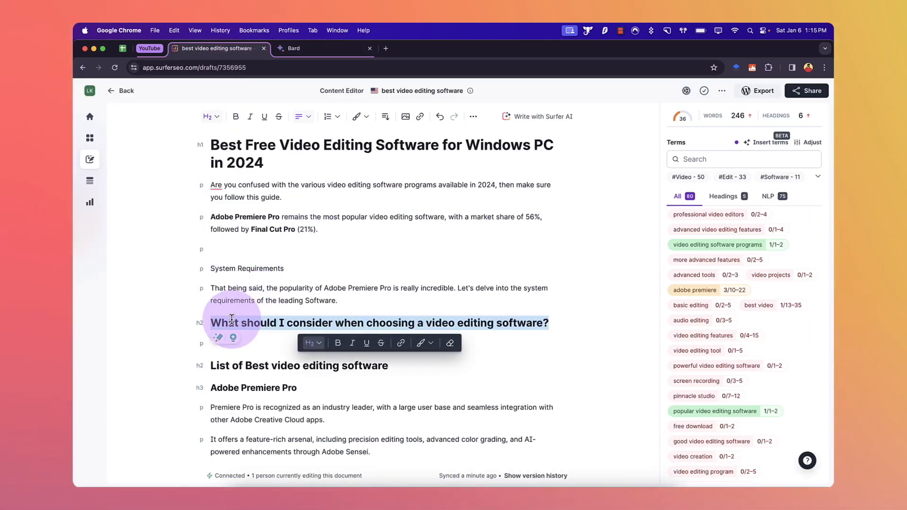
Step: Move the System Requirements line and its paragraph to just above the "List of Best video editing software" heading
click(254, 344)
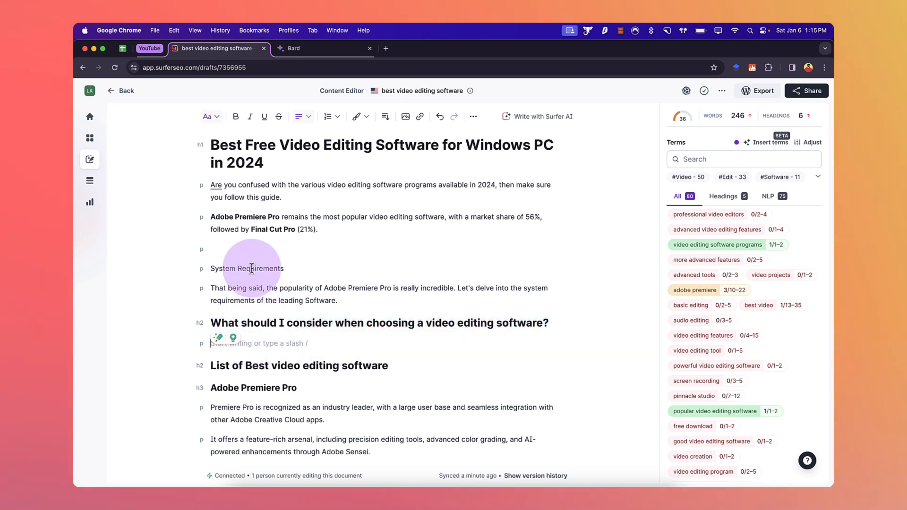
drag(335, 304, 212, 269)
key(super+c)
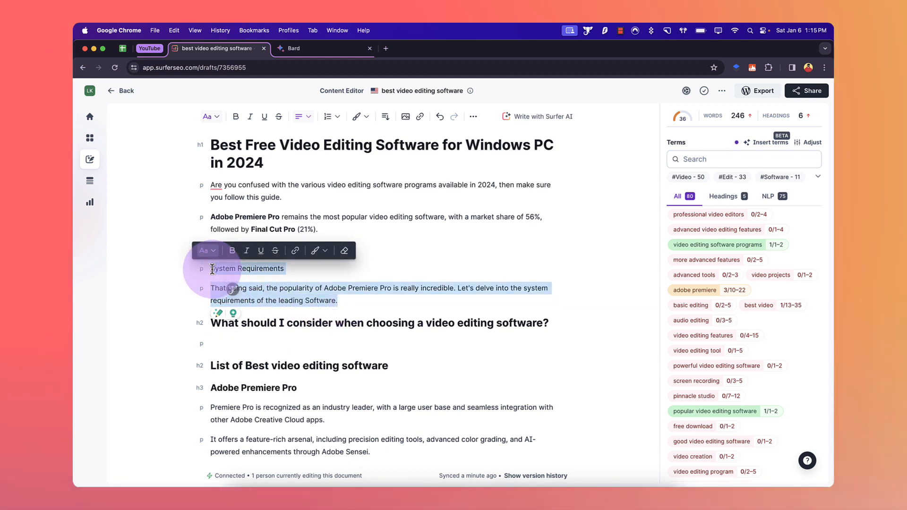
key(BackSpace)
click(310, 320)
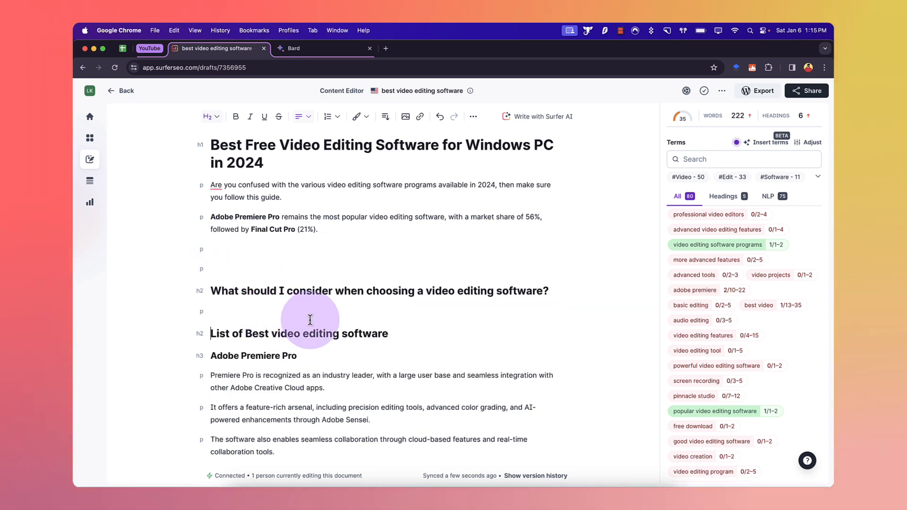
key(Return)
key(Up)
key(super+v)
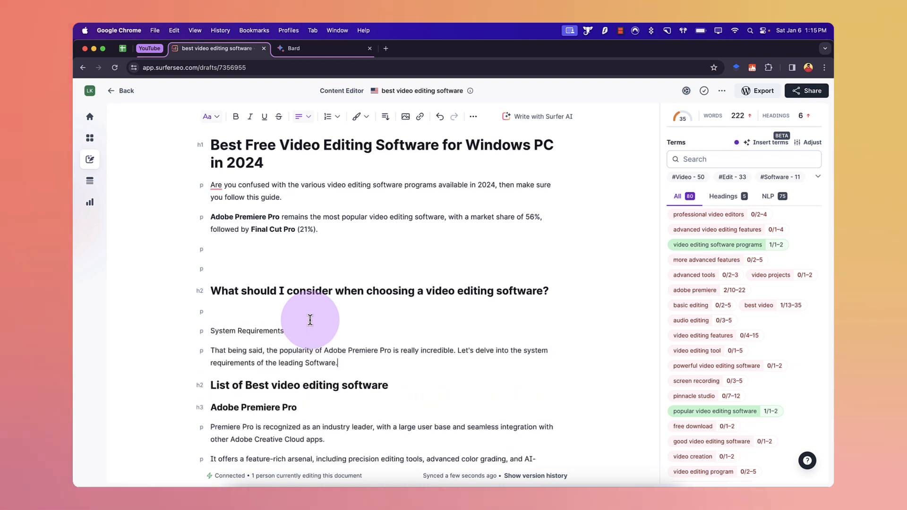
Step: Move the System Requirements line and its paragraph to the end of the article, below "Final Cut Pro X"
drag(338, 363, 210, 334)
key(super+c)
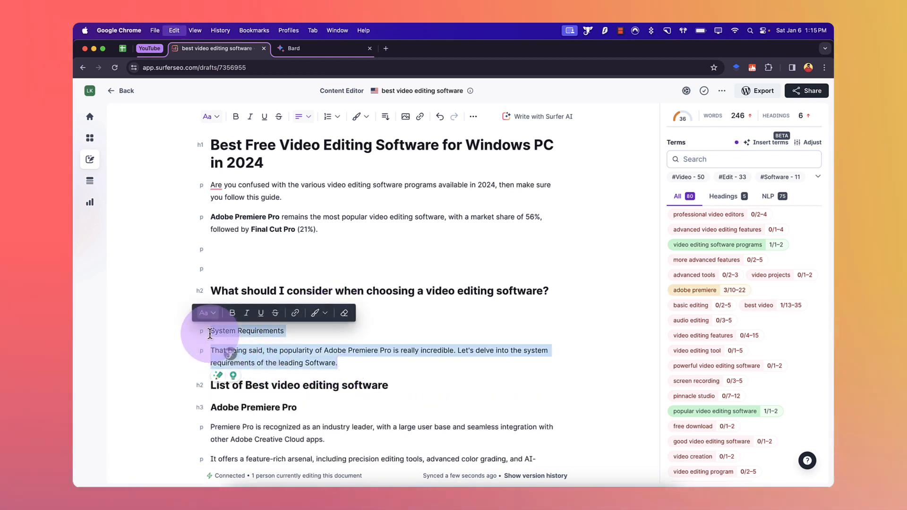
key(BackSpace)
scroll(283, 359, down, 10)
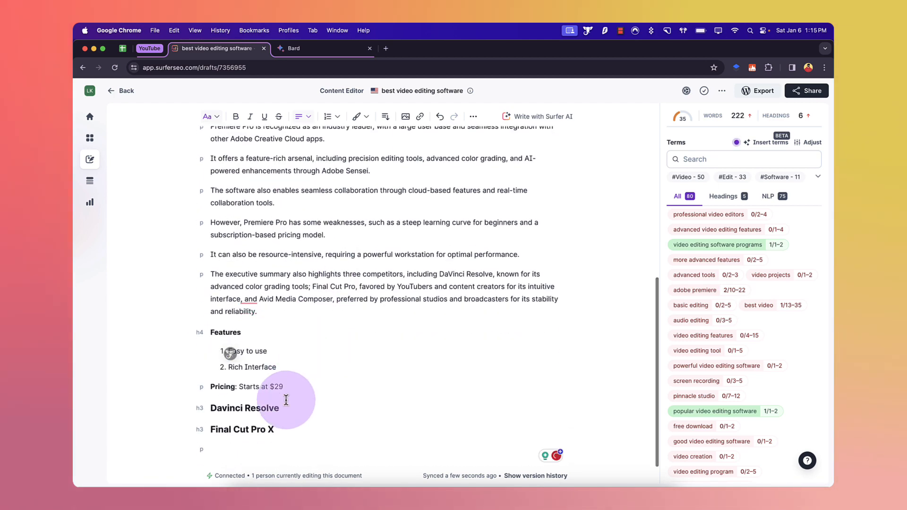
key(Return)
key(super+v)
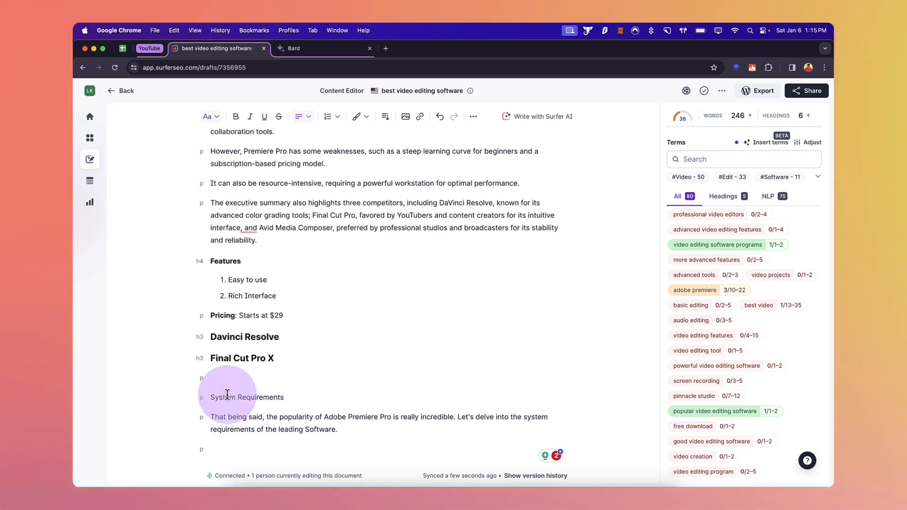
key(BackSpace)
key(Return)
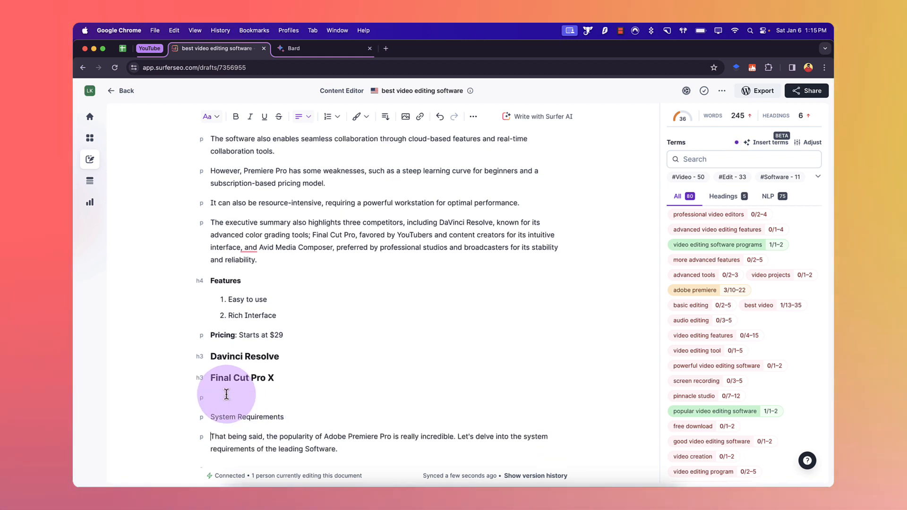
Step: Tidy the line breaks around the moved text and extend the line to "System Requirements for Premiere, Final Cut and Davinici"
click(281, 390)
click(280, 380)
click(282, 417)
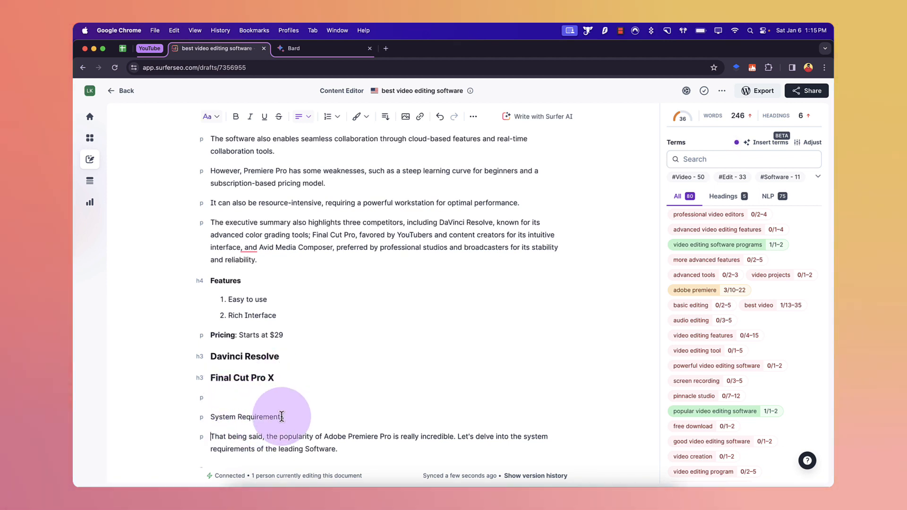
key(Right)
key(BackSpace)
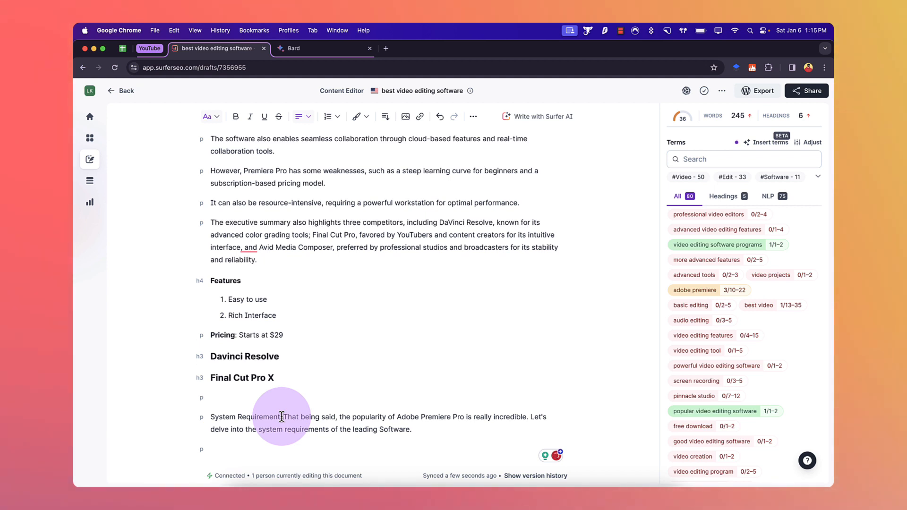
text(s)
key(Return)
key(Return)
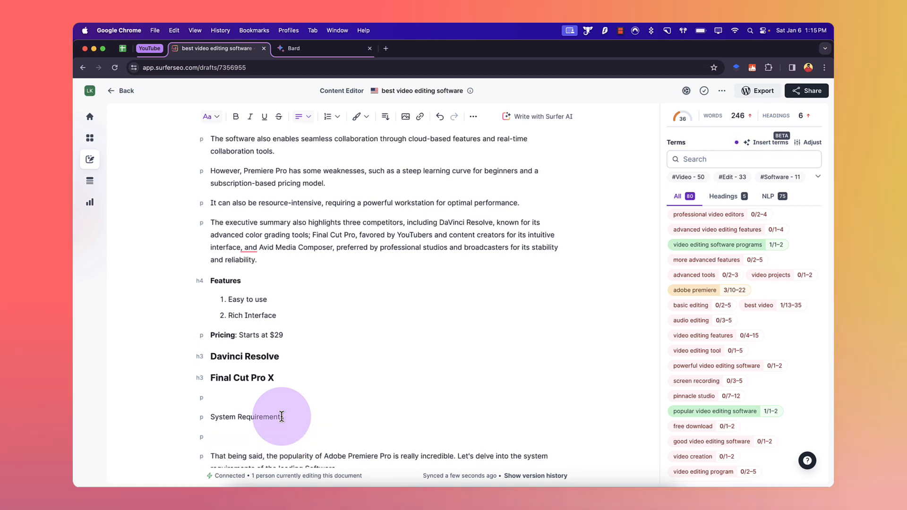
key(Up)
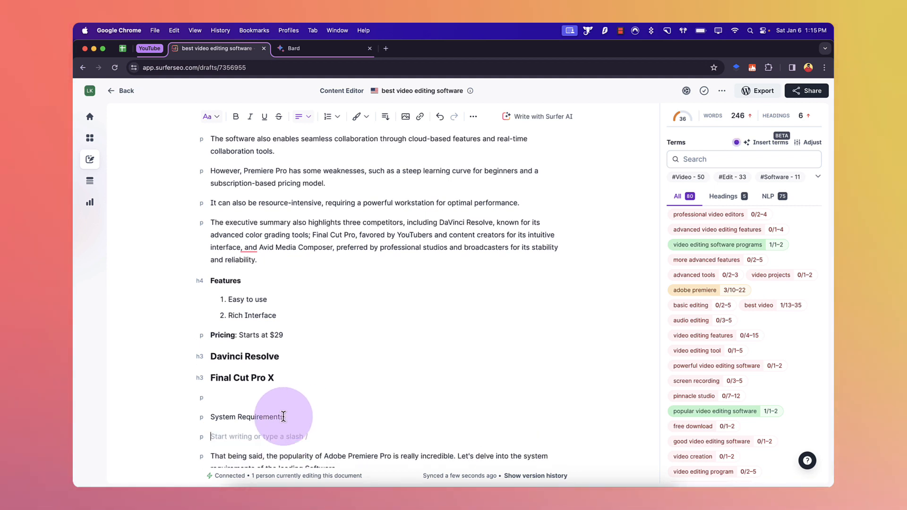
key(BackSpace)
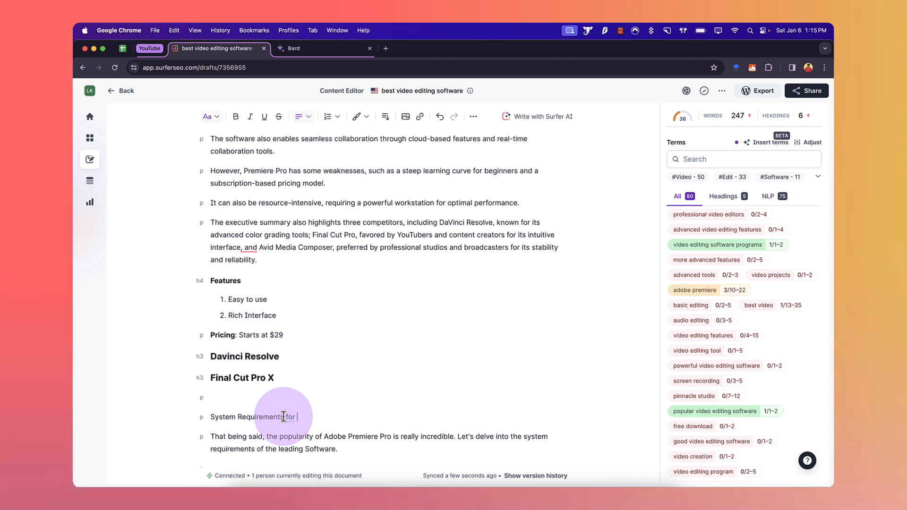
text(Premiere, Final Cut and Davinici)
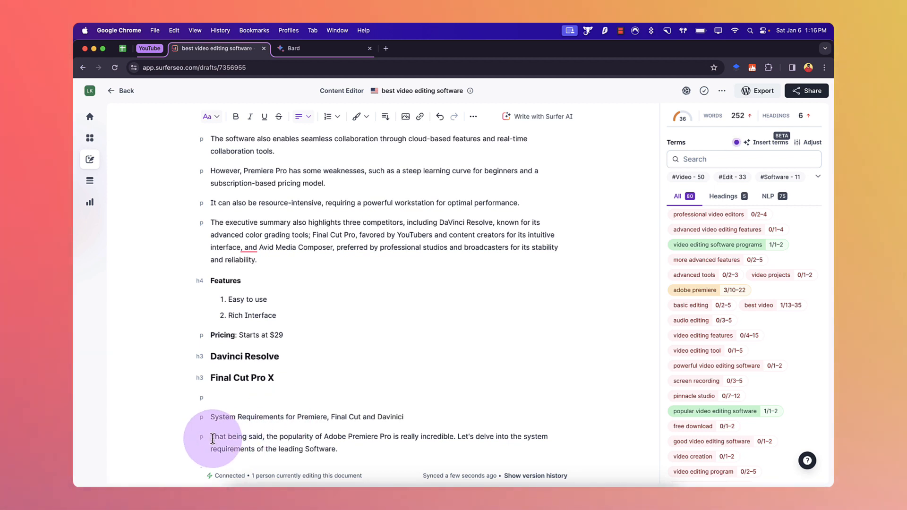
Step: Format the System Requirements line as Heading 2 and add an empty line beneath it
triple_click(228, 417)
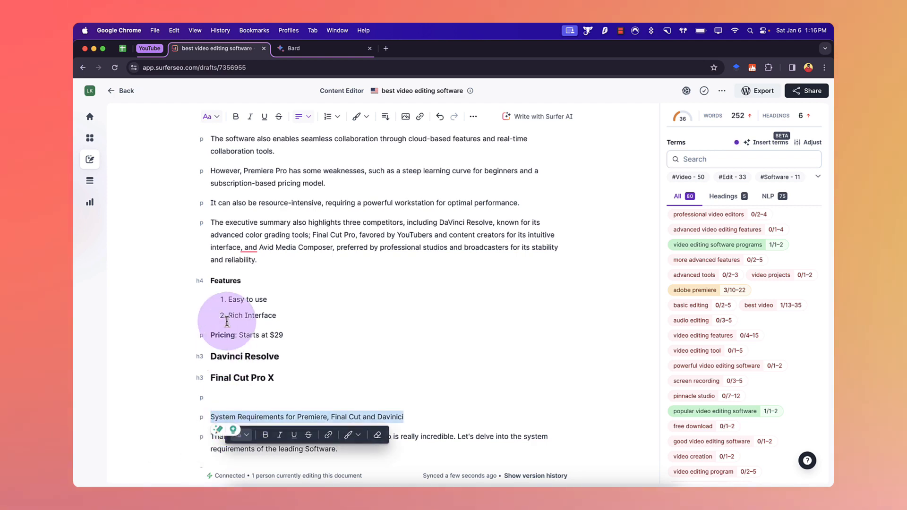
click(211, 118)
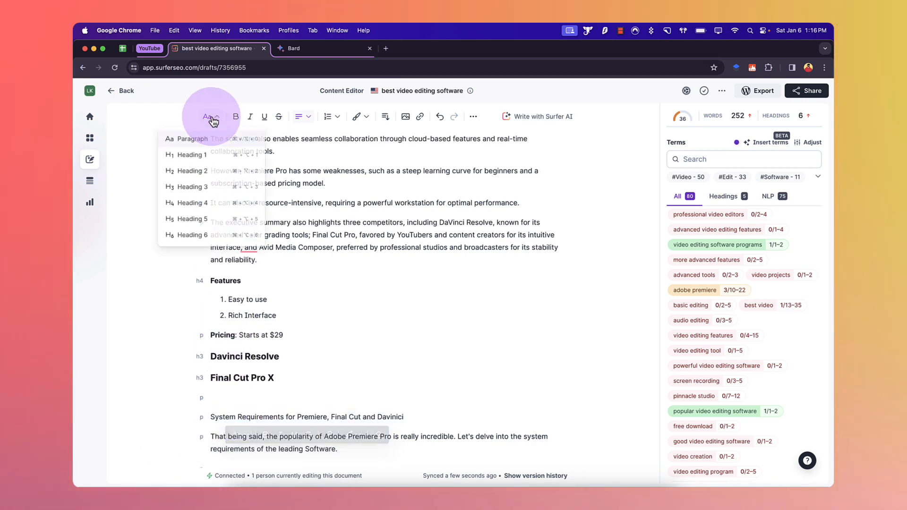
click(207, 173)
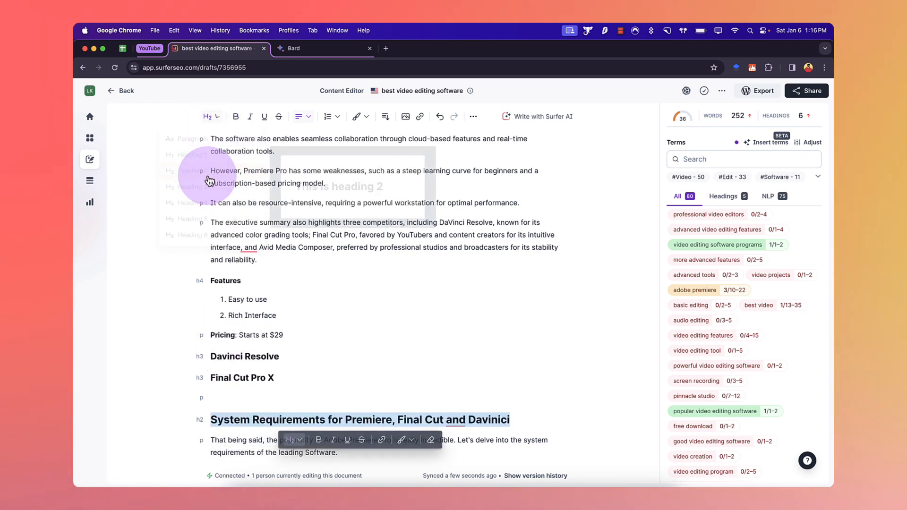
click(519, 420)
key(Return)
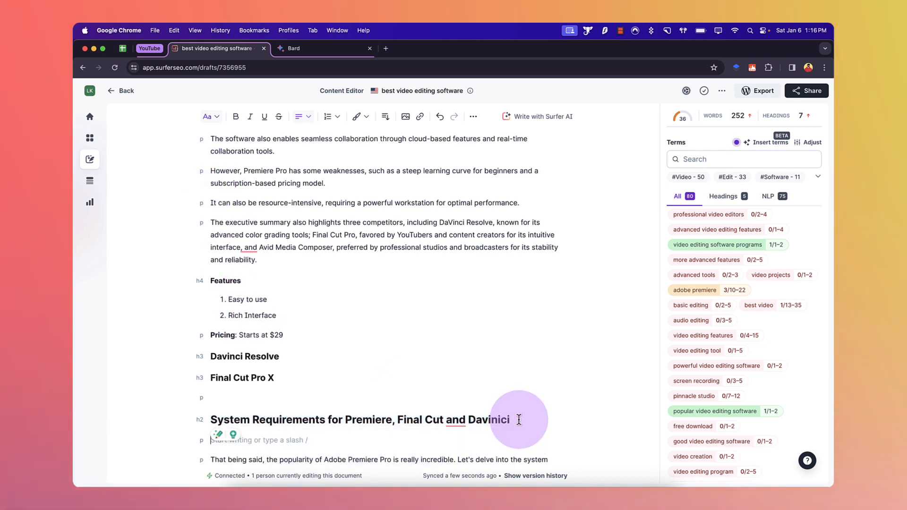
Step: Add a "FAQs" line at the very end of the article
click(337, 55)
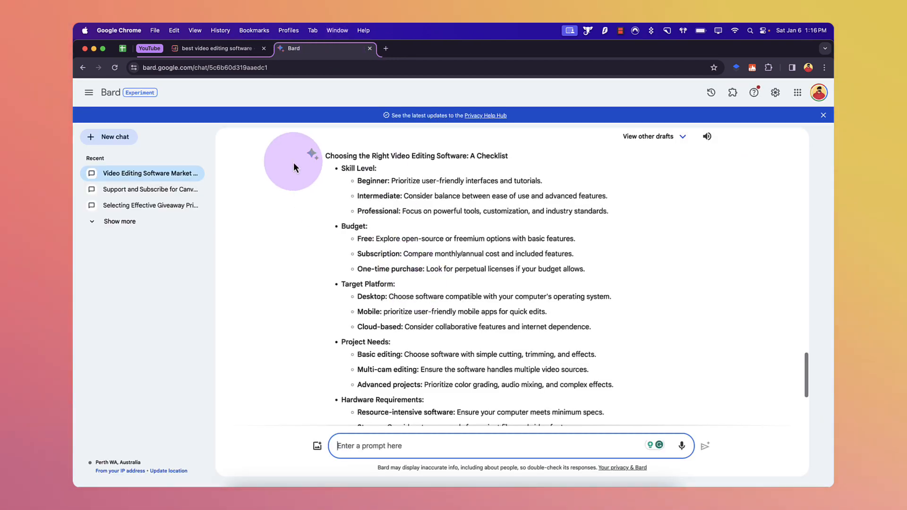
click(230, 49)
scroll(326, 305, down, 2)
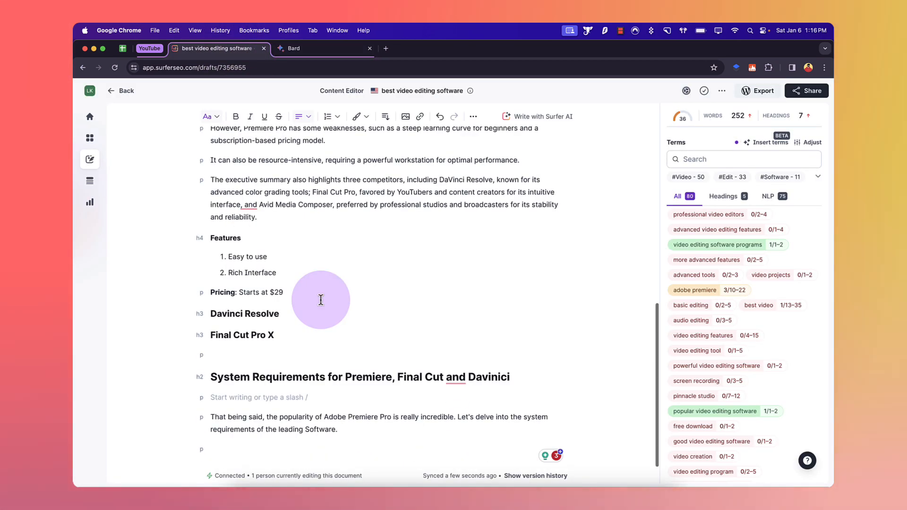
click(249, 447)
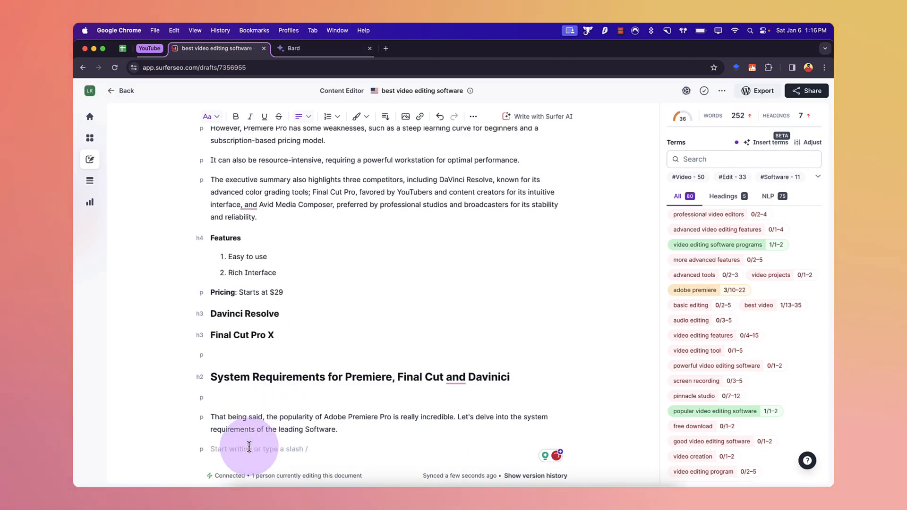
text(FAQs)
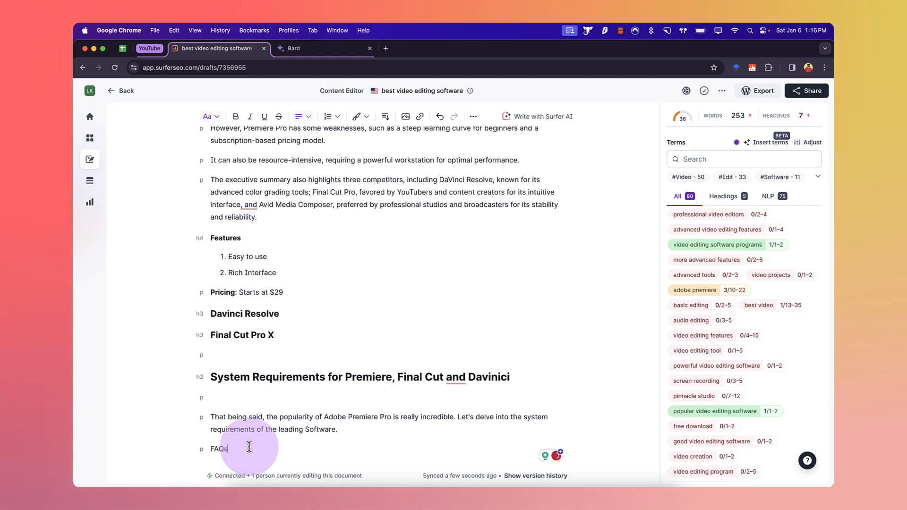
Step: Format the "FAQs" line as Heading 2
double_click(219, 449)
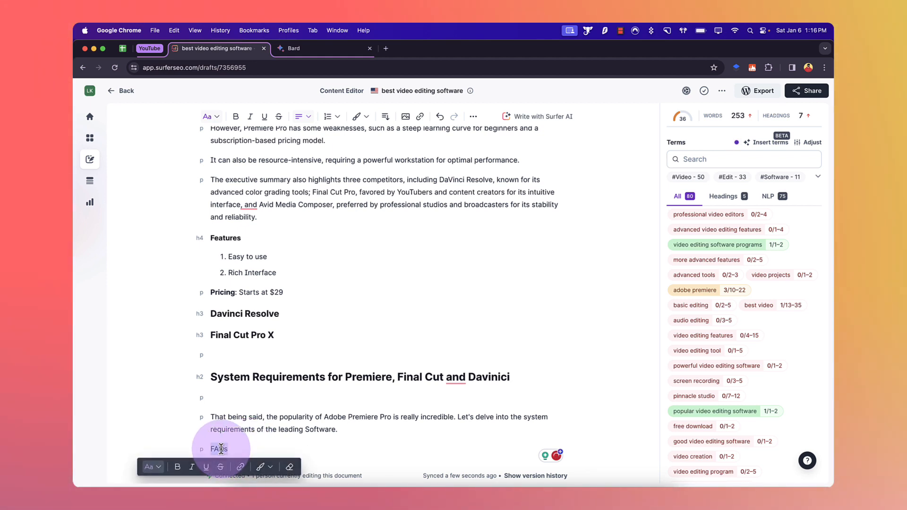
click(210, 116)
click(203, 173)
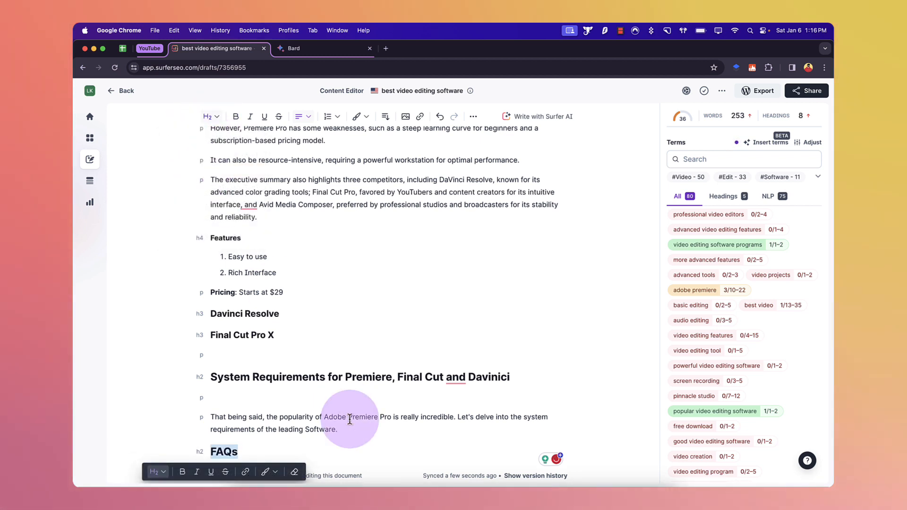
click(297, 454)
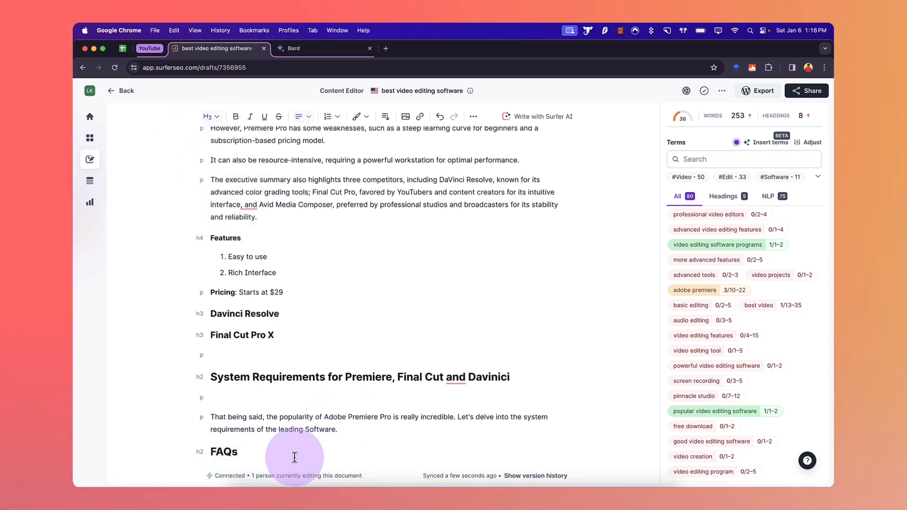
Step: Open the content guidelines settings and go to the Topics & Questions section
mouse_move(732, 120)
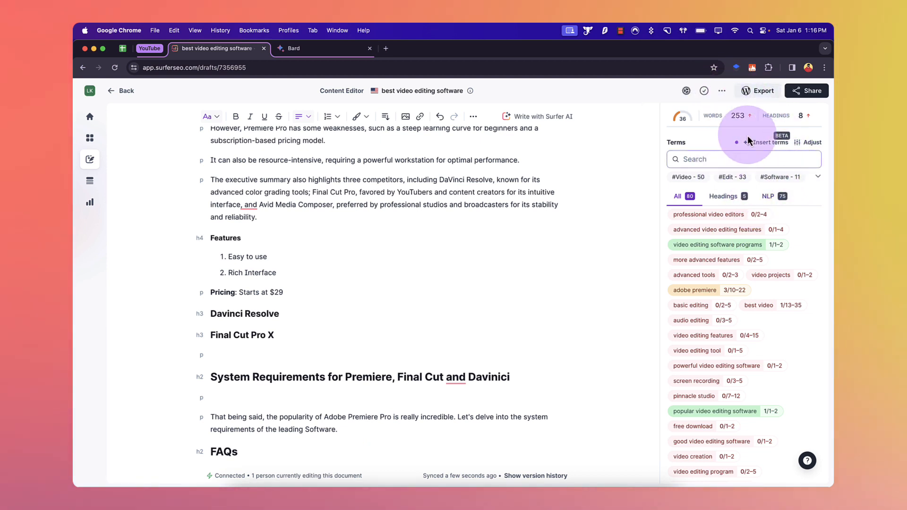
click(723, 92)
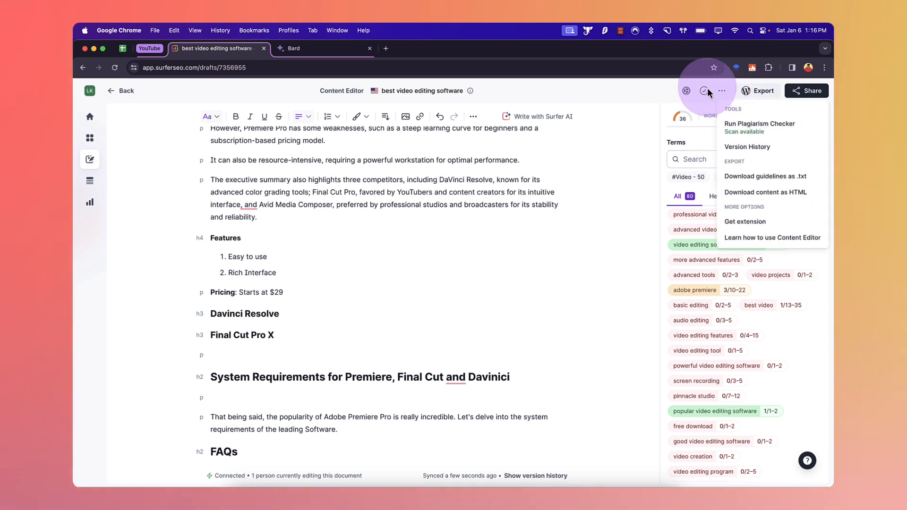
click(688, 92)
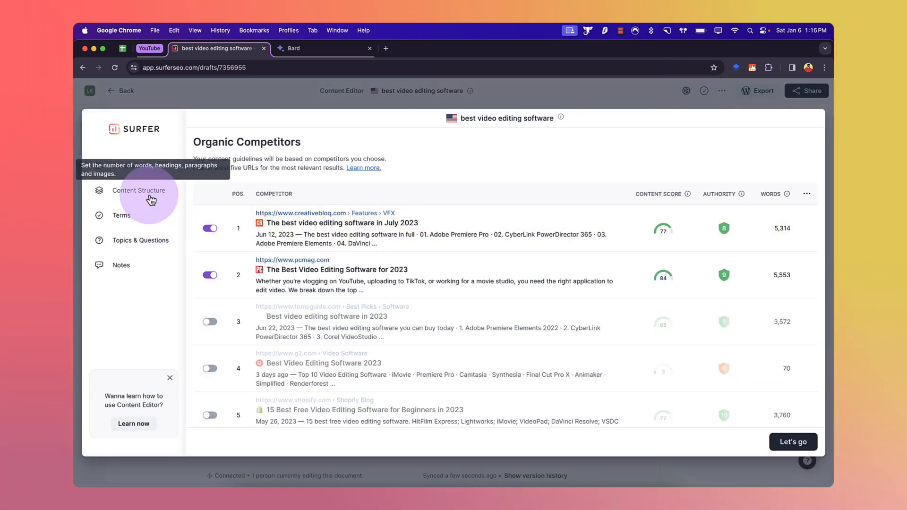
scroll(150, 199, down, 5)
click(151, 201)
scroll(387, 319, down, 10)
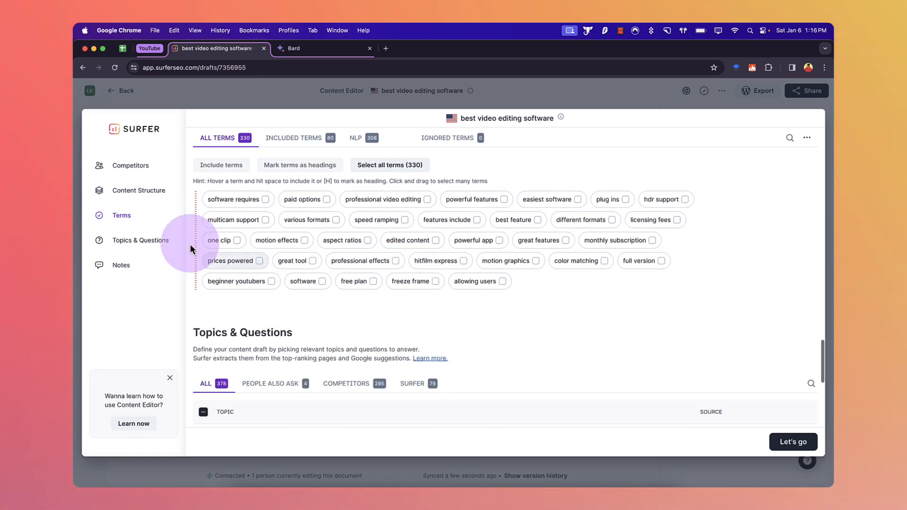
click(141, 241)
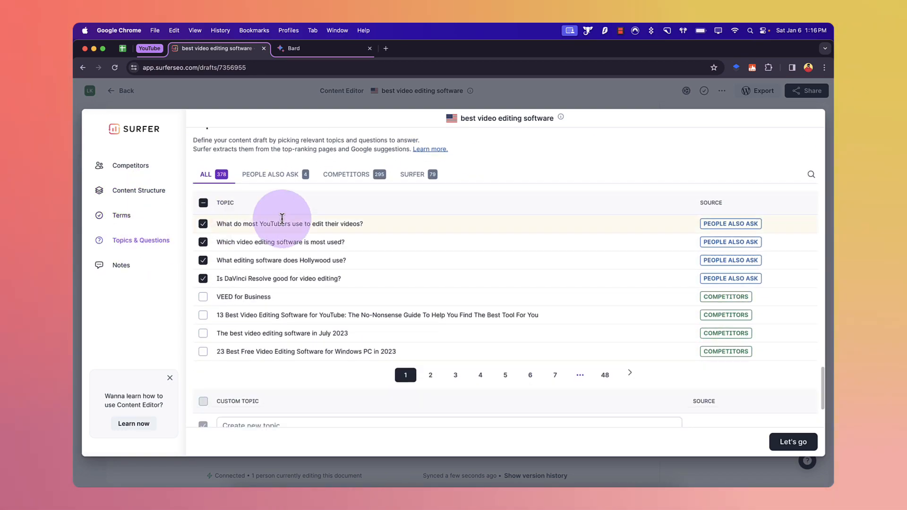
Step: Review the People Also Ask and Competitors topic lists, then close the content guidelines settings
click(294, 172)
click(347, 175)
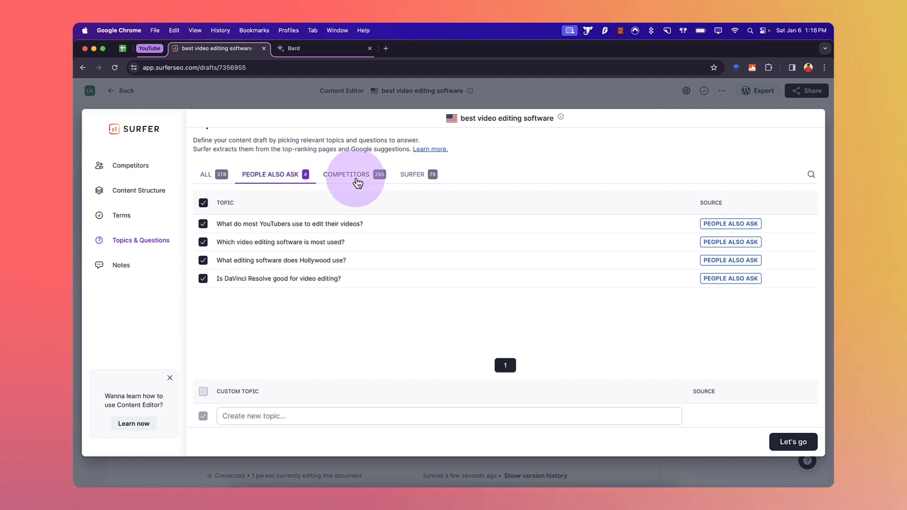
scroll(286, 294, down, 1)
scroll(285, 294, down, 1)
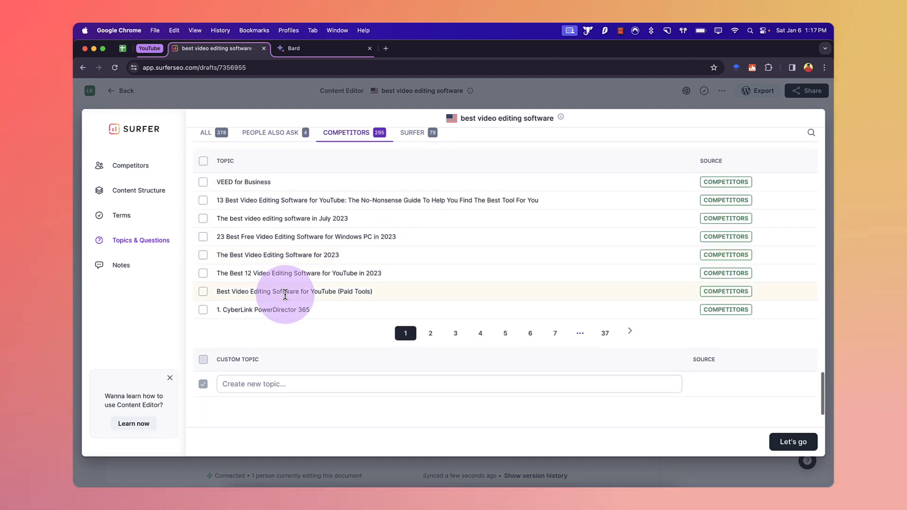
scroll(281, 260, up, 2)
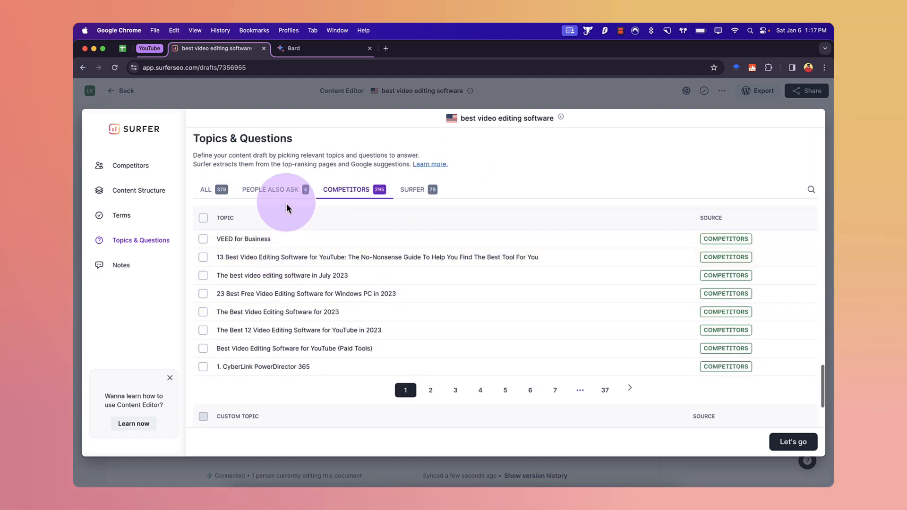
click(285, 189)
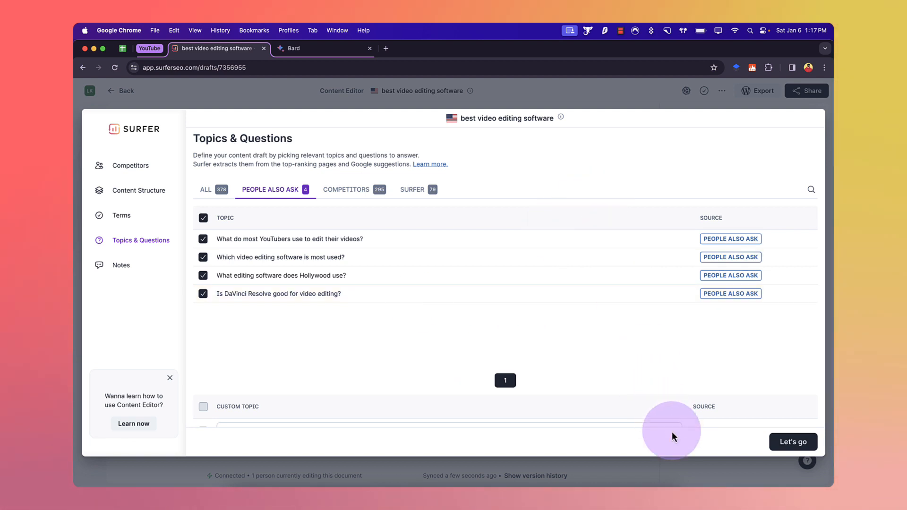
click(673, 458)
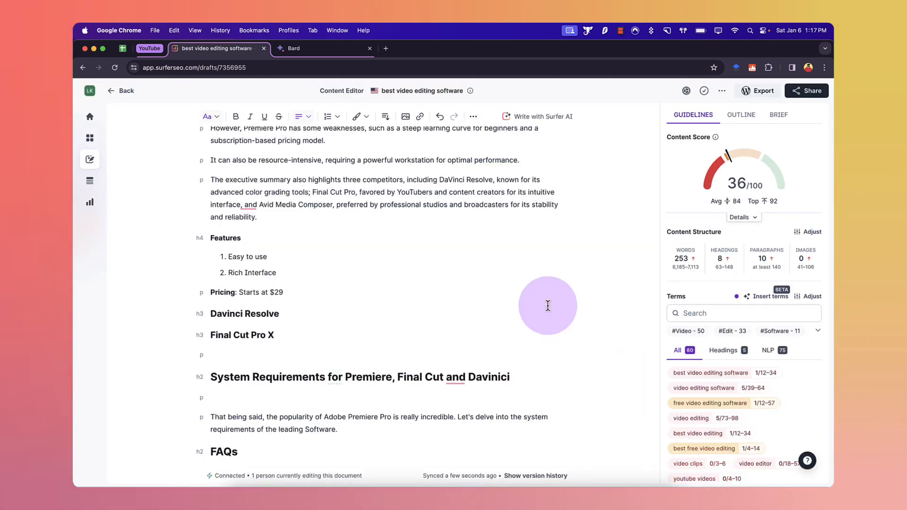
Step: Read through the article's title, introduction and opening sections
scroll(548, 305, up, 5)
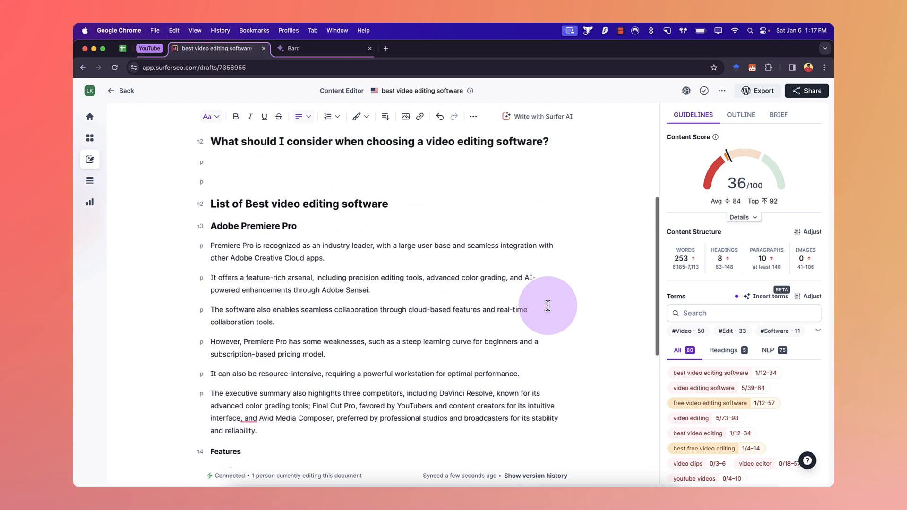
scroll(548, 305, up, 3)
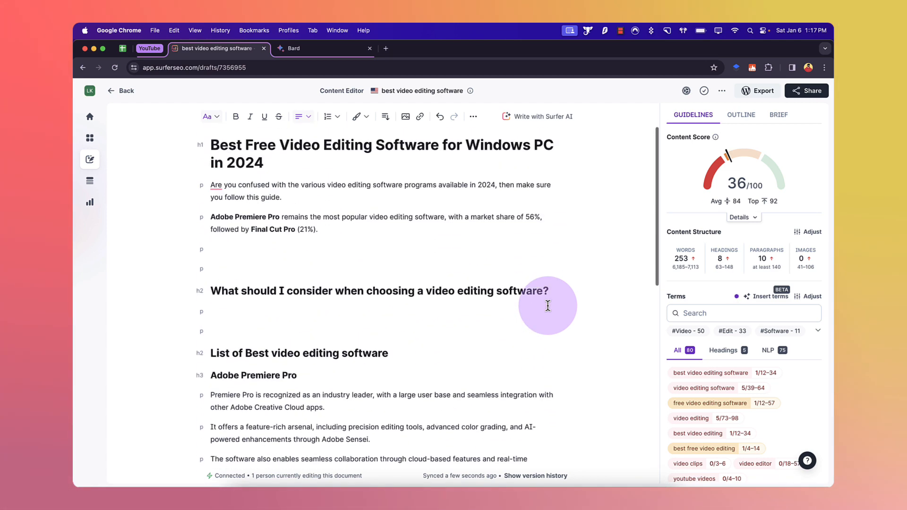
scroll(548, 305, down, 9)
scroll(548, 306, up, 8)
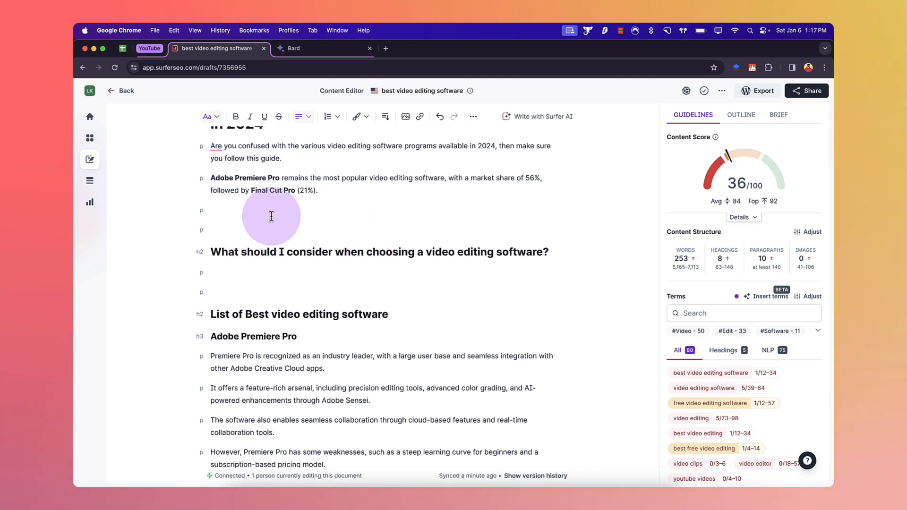
scroll(267, 214, up, 1)
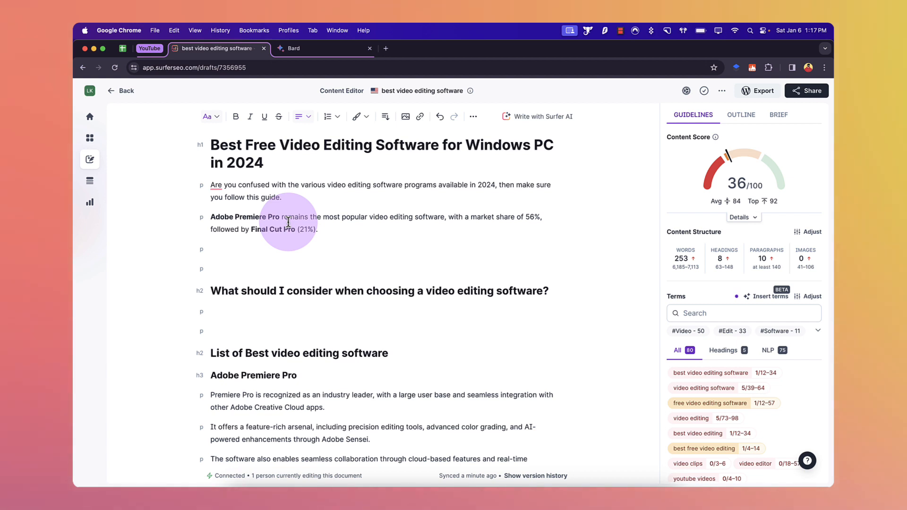
triple_click(331, 219)
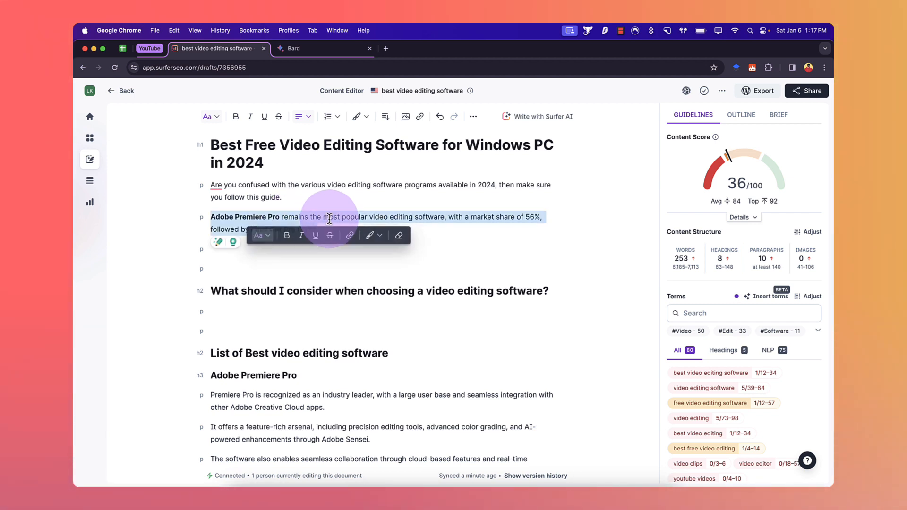
click(366, 217)
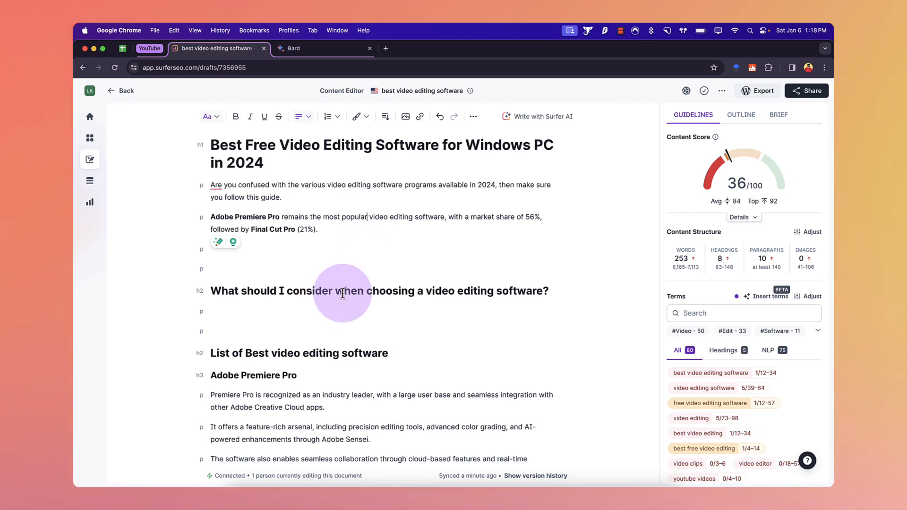
scroll(359, 312, down, 1)
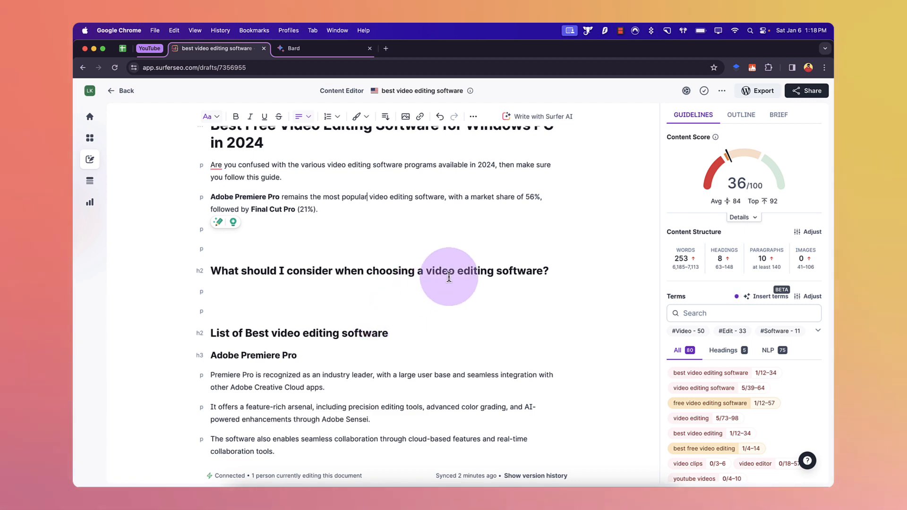
scroll(449, 277, down, 5)
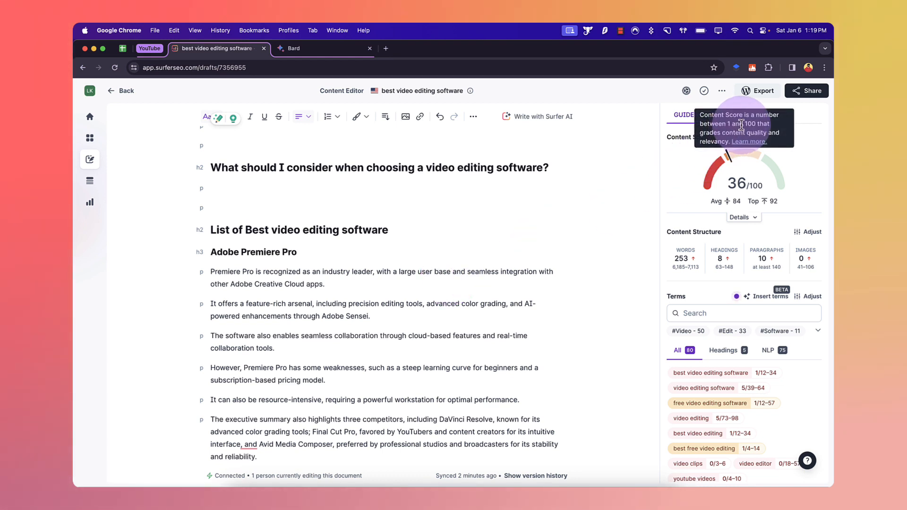
Step: Inspect the content score explanation and the word and paragraph targets in the content structure
click(778, 118)
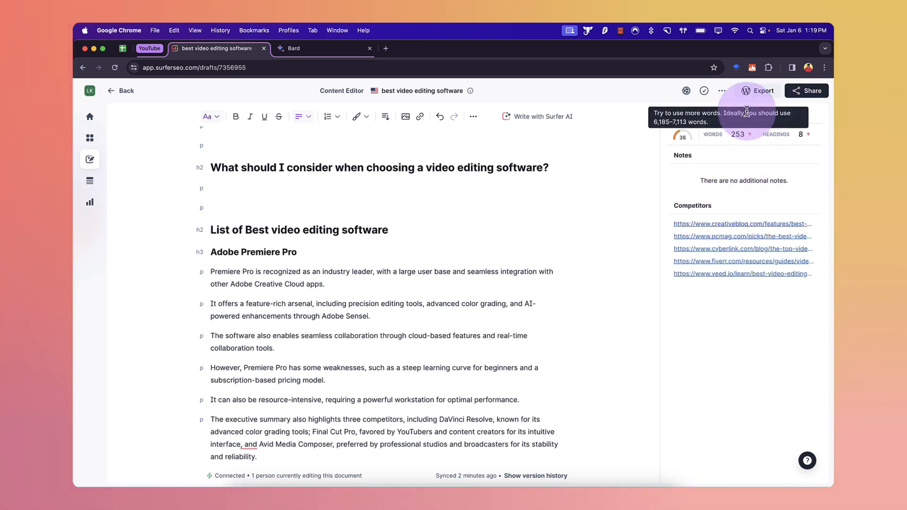
click(701, 111)
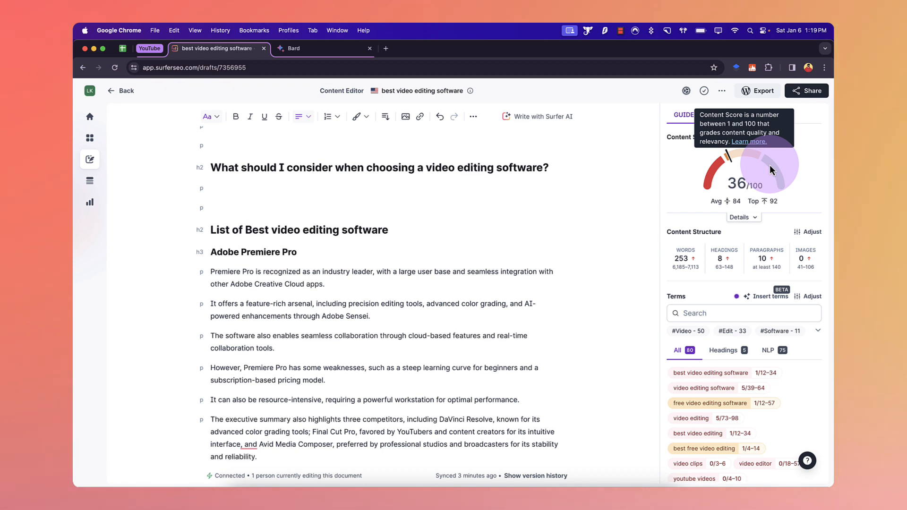
mouse_move(718, 265)
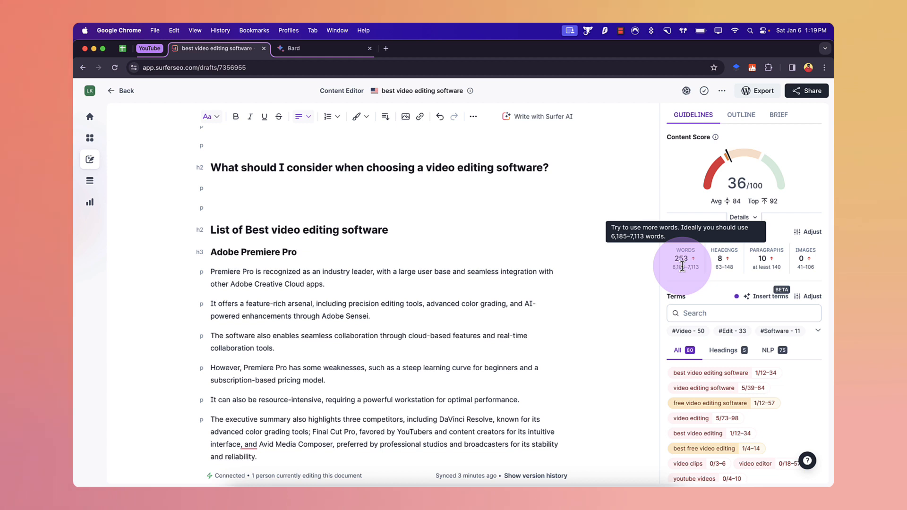
mouse_move(775, 268)
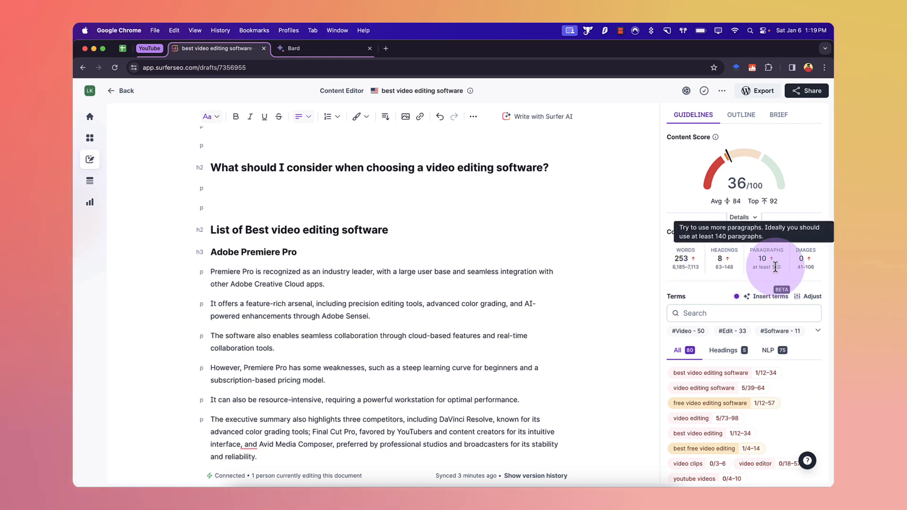
scroll(780, 289, down, 2)
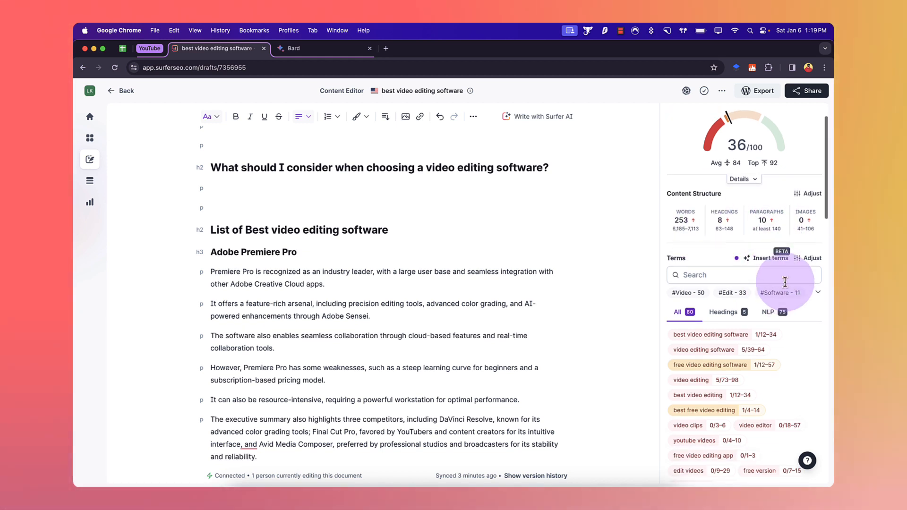
Step: Try turning on term highlighting in the Terms display options, then switch it back off
click(799, 258)
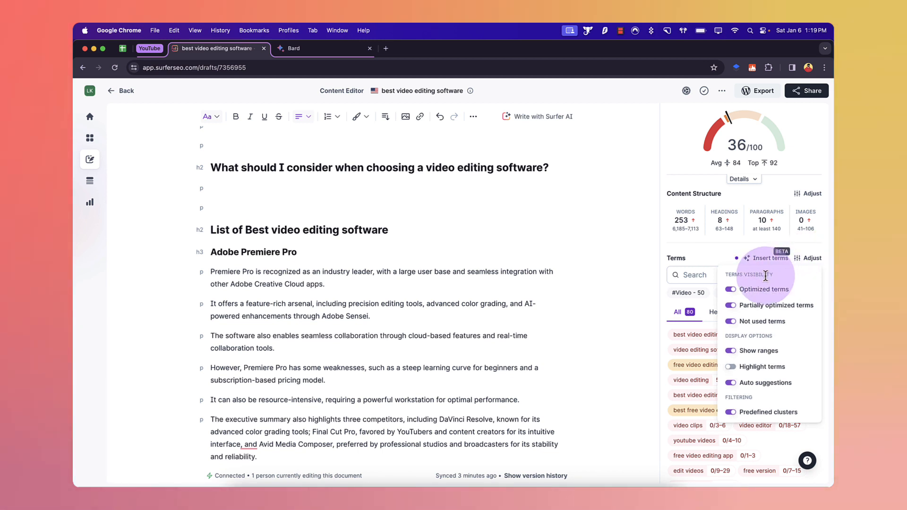
click(732, 367)
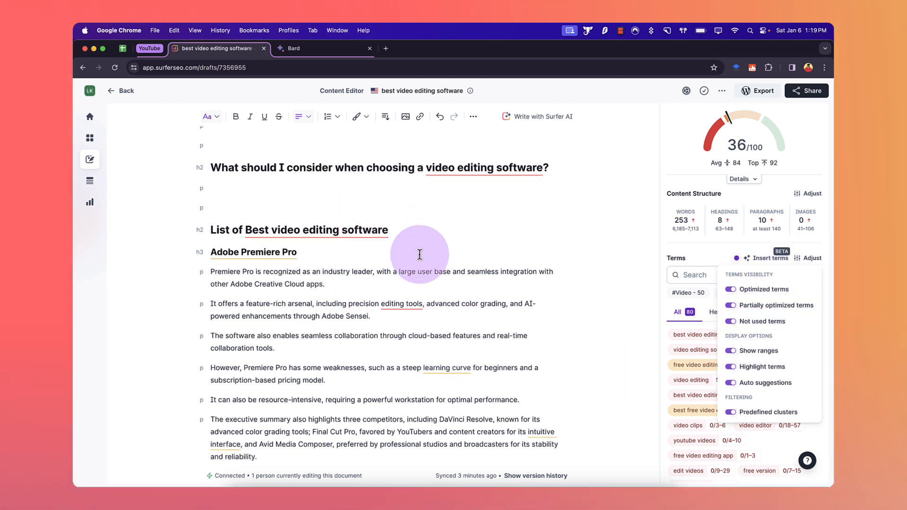
scroll(420, 250, down, 5)
scroll(419, 254, up, 10)
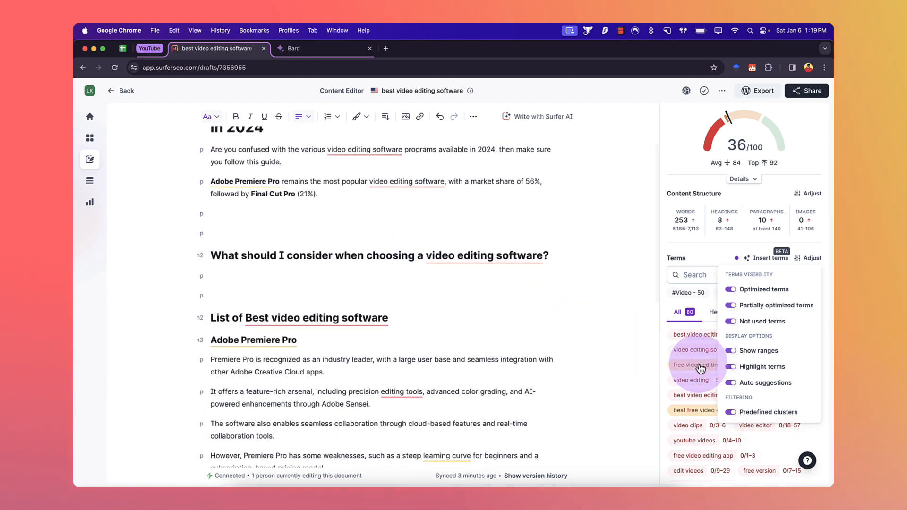
click(732, 368)
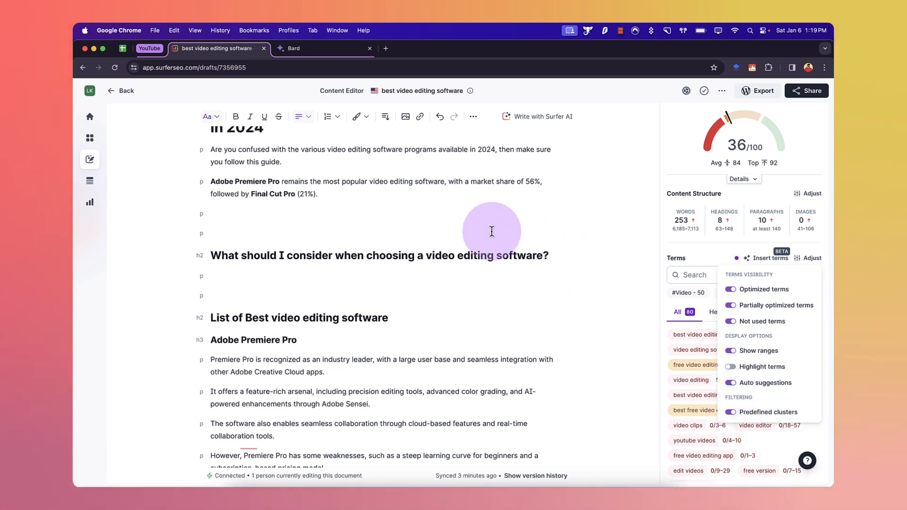
click(780, 262)
Step: Try the Insert terms assistant, dismiss its notice, and scroll back to the article's top
click(767, 260)
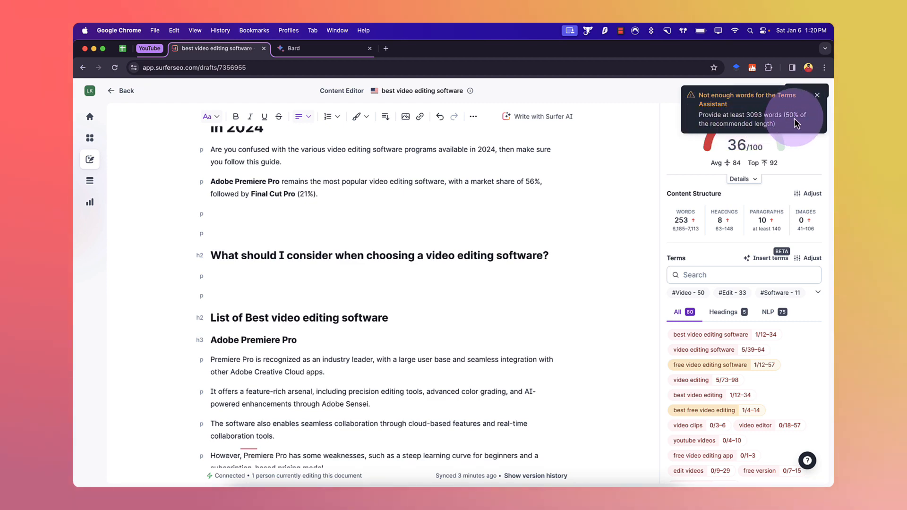
click(817, 95)
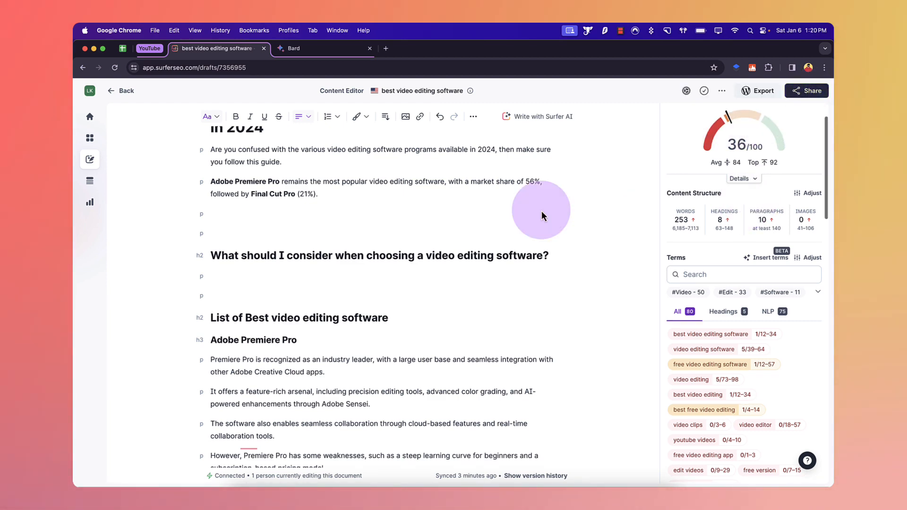
scroll(472, 203, down, 10)
scroll(474, 202, up, 8)
scroll(475, 202, up, 3)
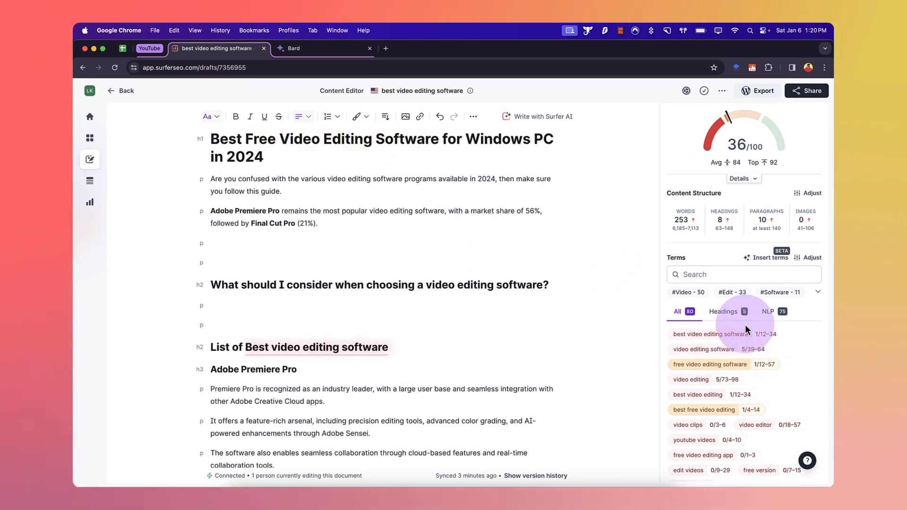
Step: Expand the term clusters and filter the terms by the #Software cluster, then clear the filter
click(818, 294)
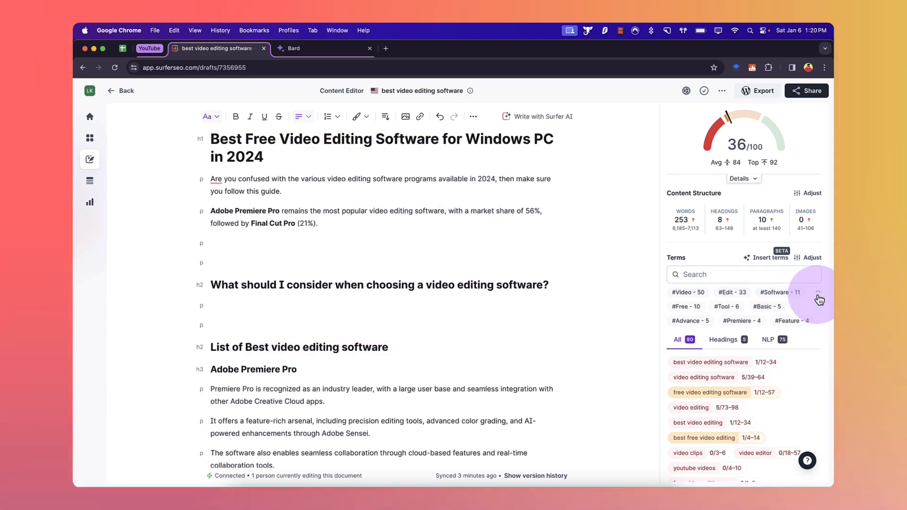
click(688, 294)
click(719, 293)
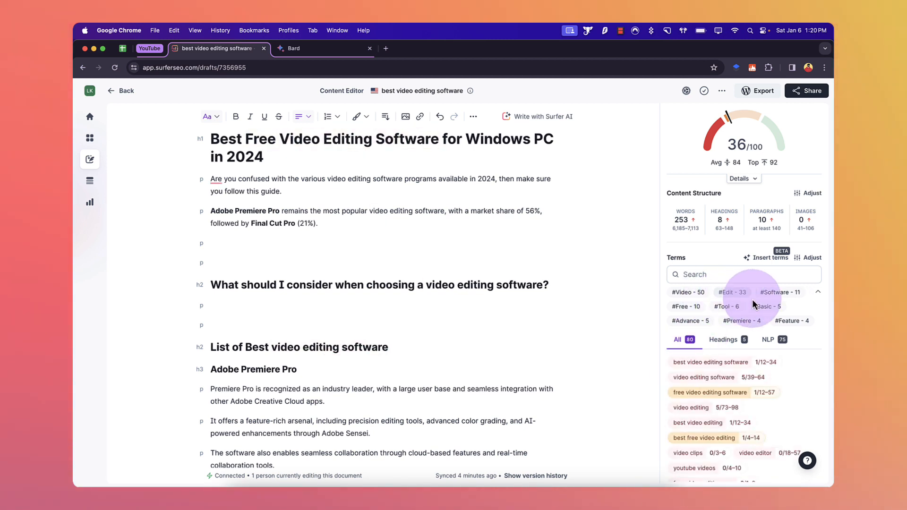
click(776, 299)
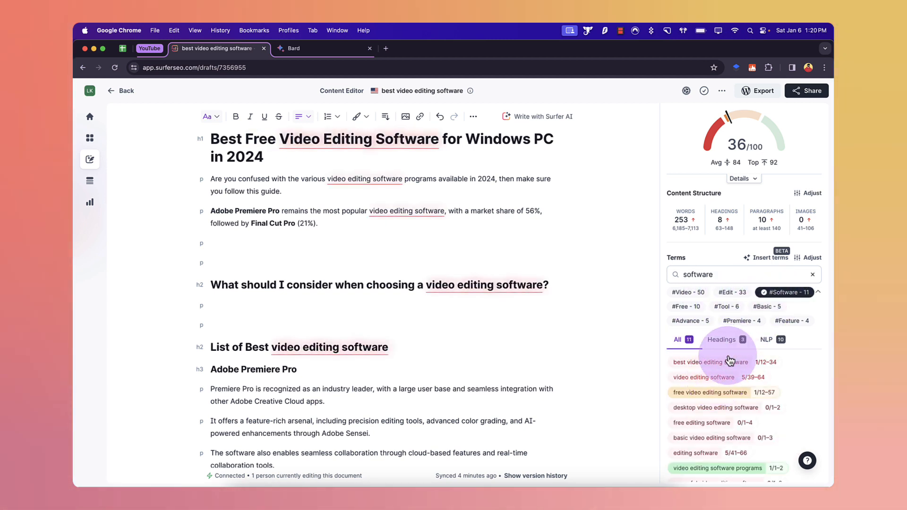
click(789, 293)
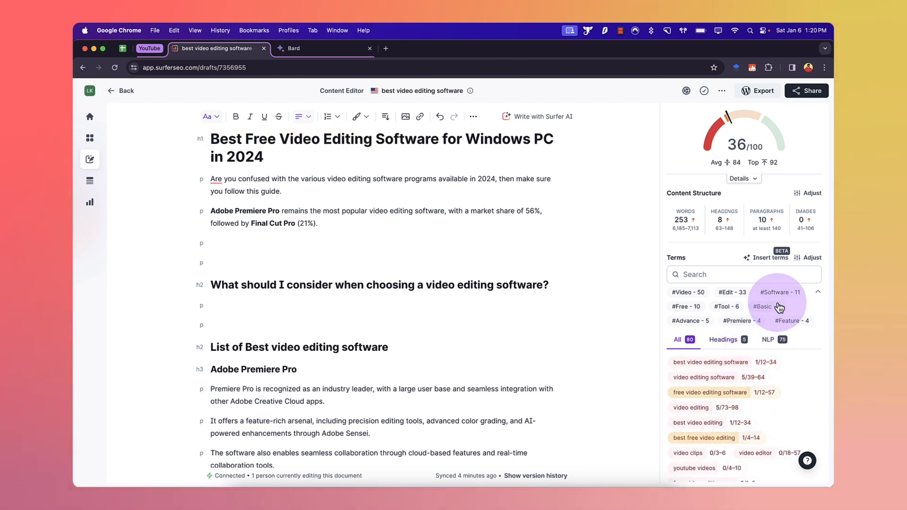
click(819, 293)
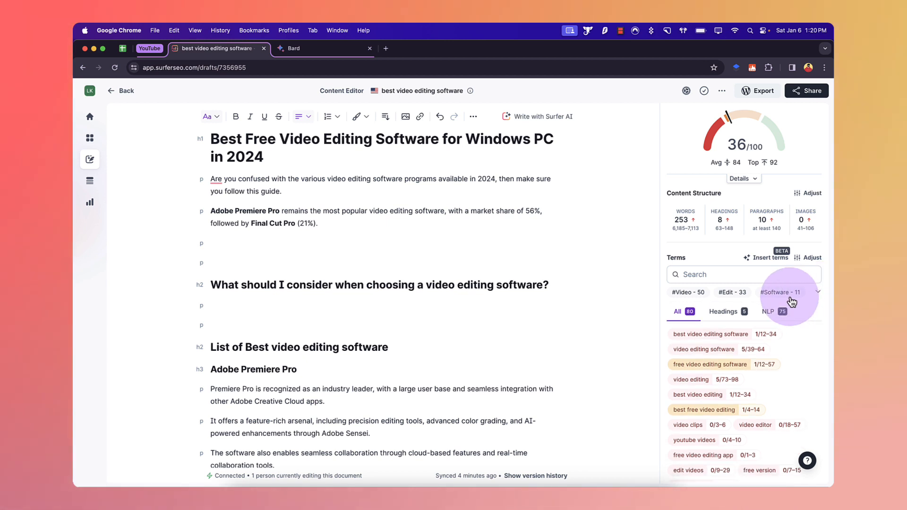
Step: Try adding a link to the text "market share of 56%", then close the link dialog
mouse_move(785, 157)
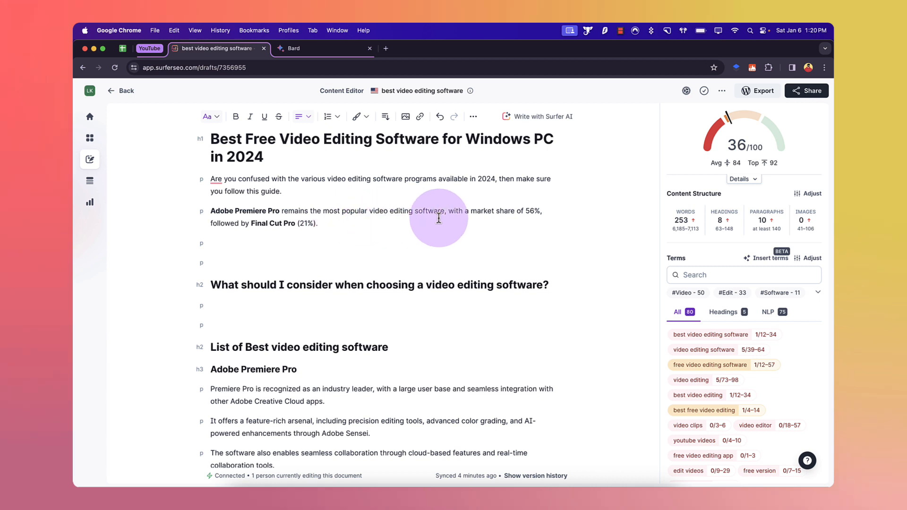
drag(475, 211, 538, 211)
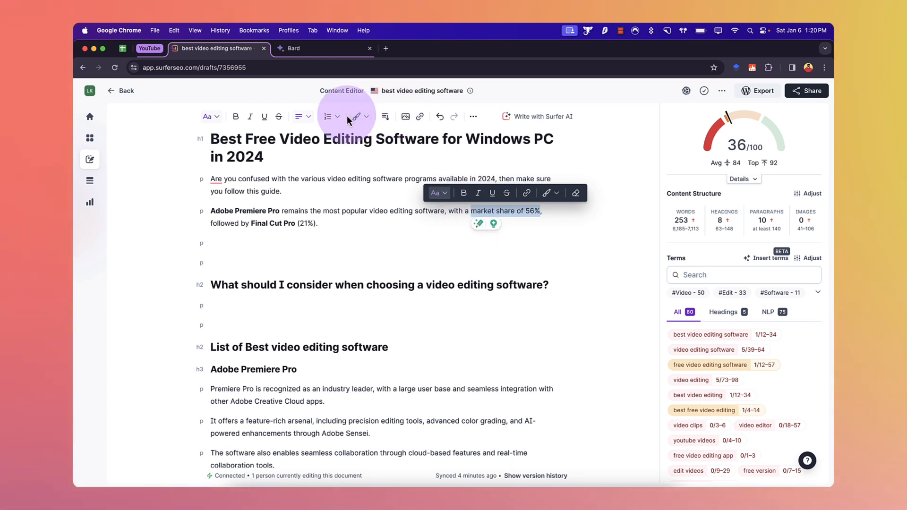
click(420, 117)
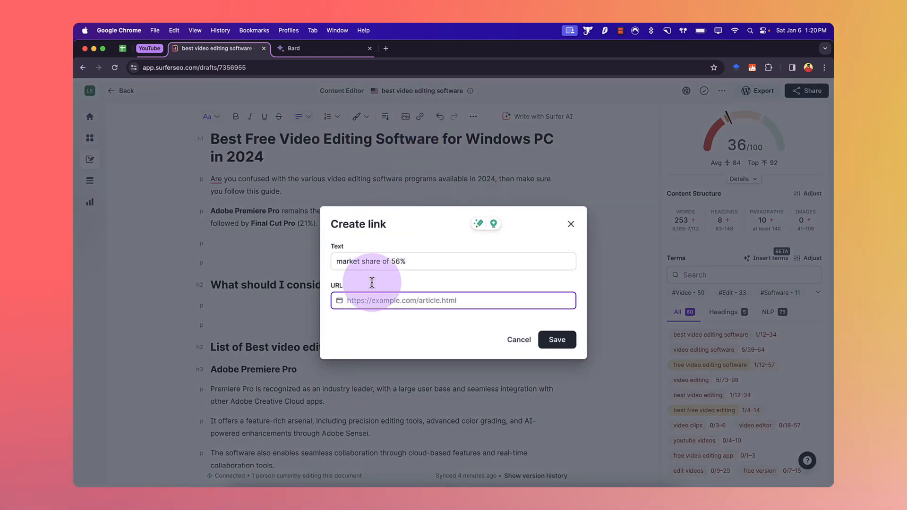
click(571, 225)
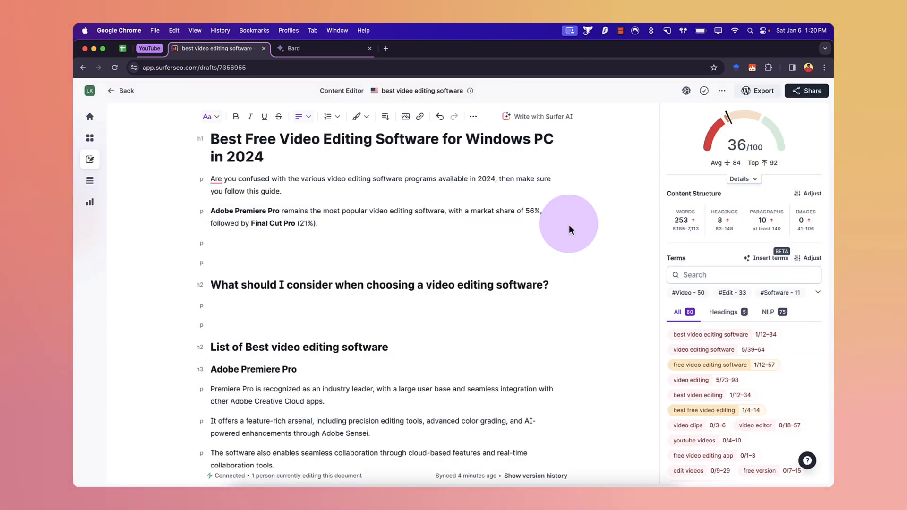
drag(541, 211, 471, 208)
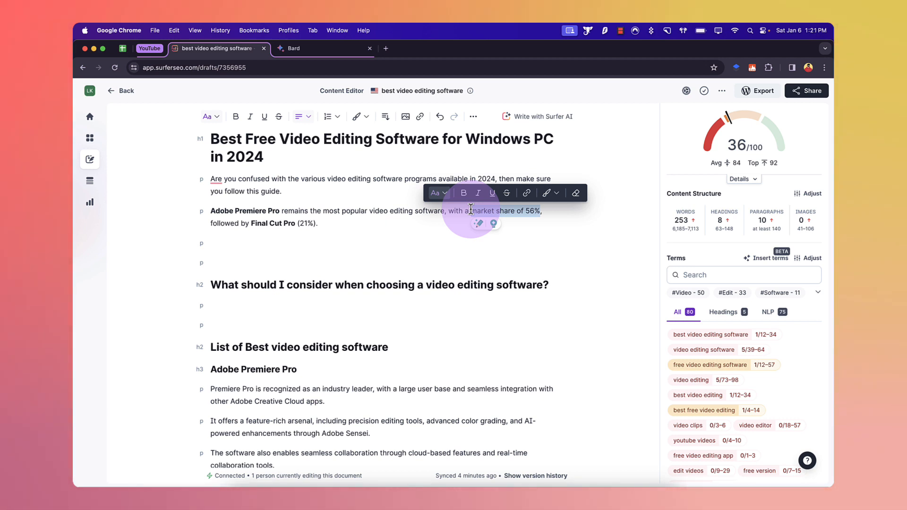
double_click(263, 180)
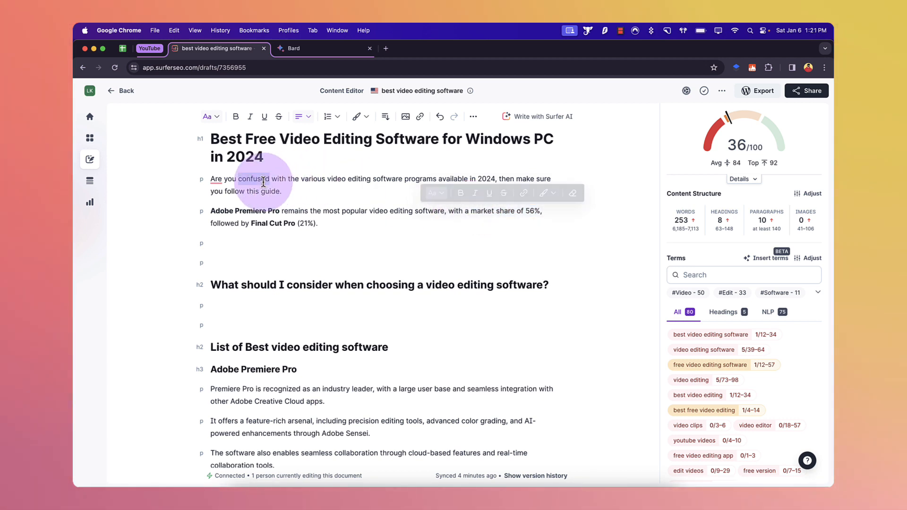
click(354, 185)
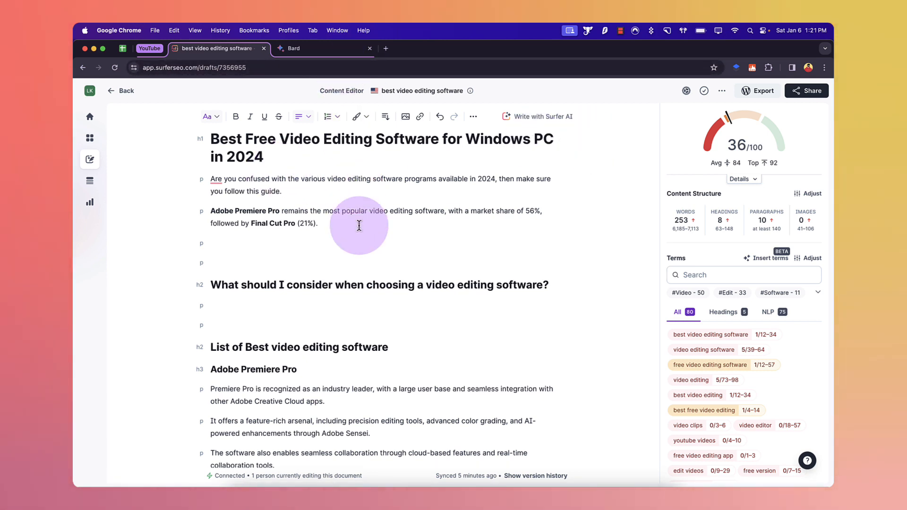
scroll(340, 340, down, 5)
scroll(341, 312, down, 3)
scroll(340, 312, up, 6)
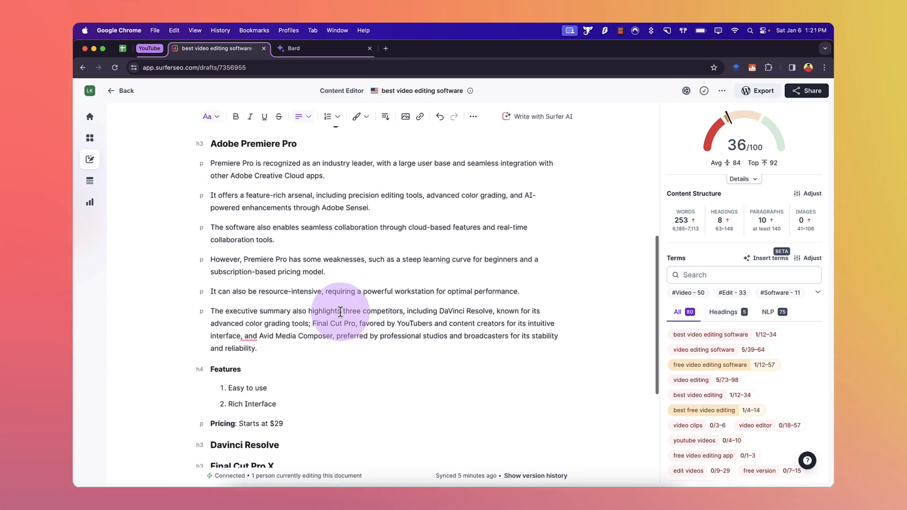
scroll(340, 312, up, 2)
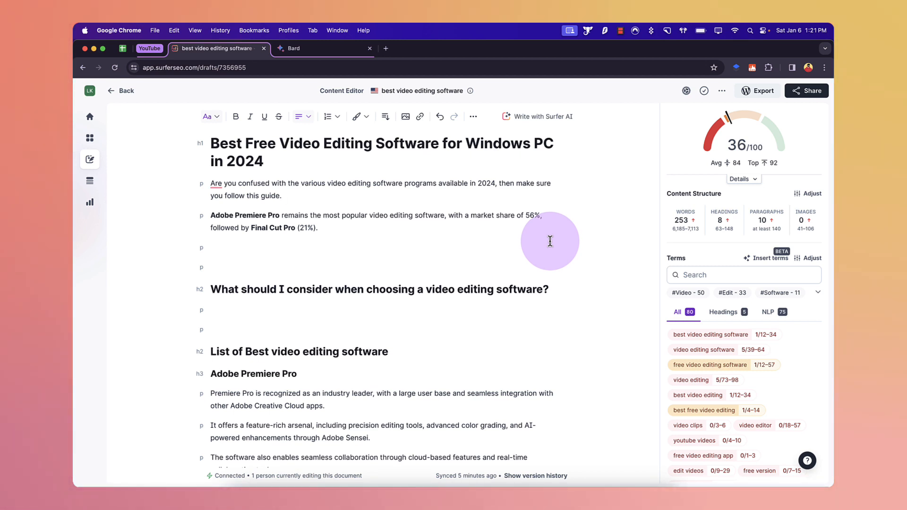
Step: Insert a Pixabay image from the "video editing" results showing a light bulb, computer and woman below the choosing-software heading
click(723, 92)
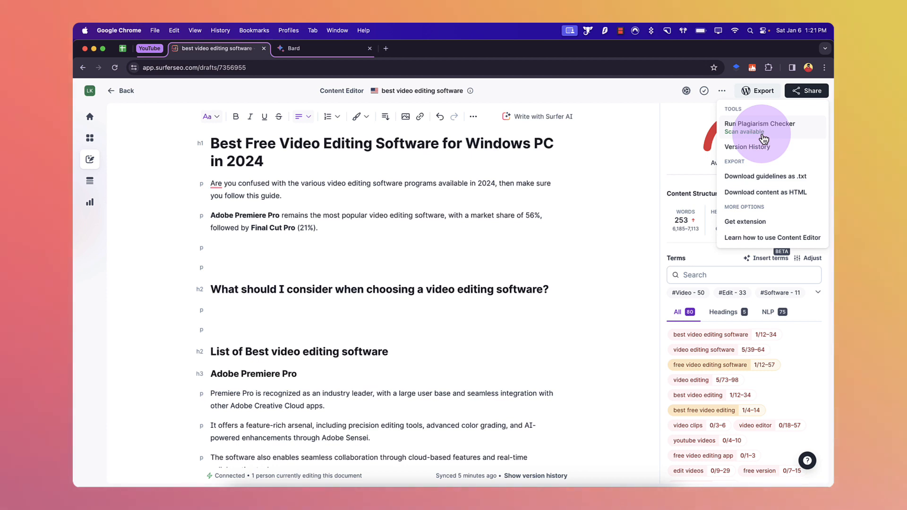
click(233, 310)
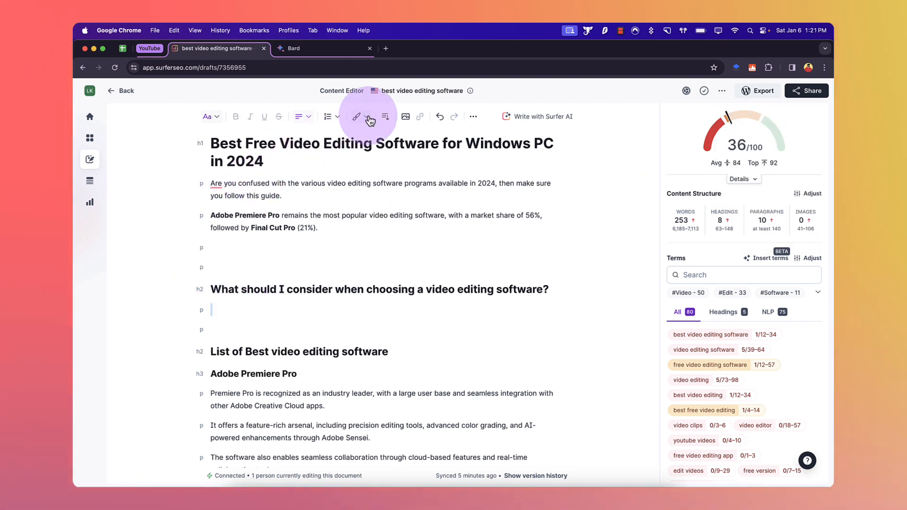
click(406, 117)
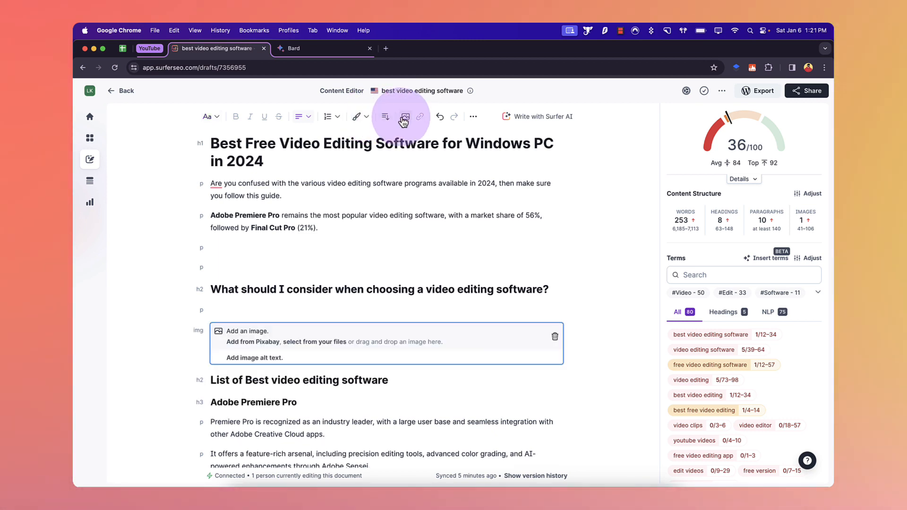
click(268, 344)
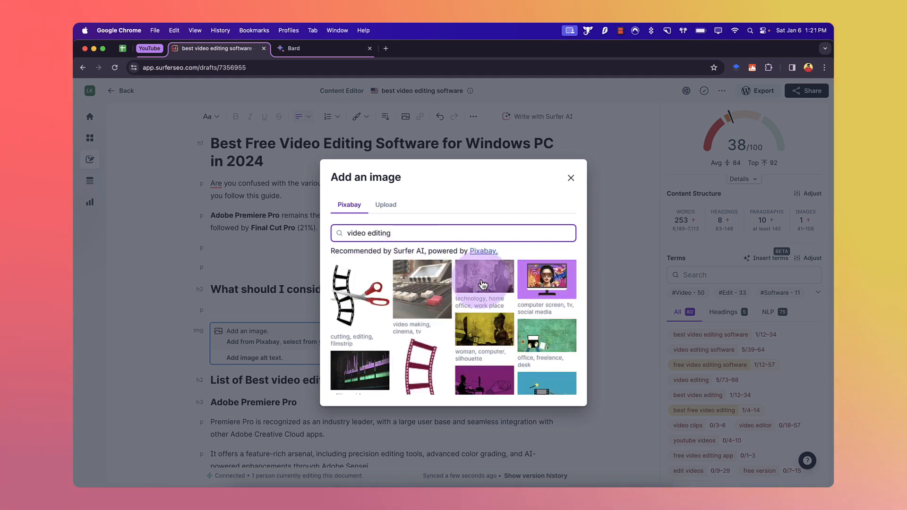
scroll(483, 308, down, 3)
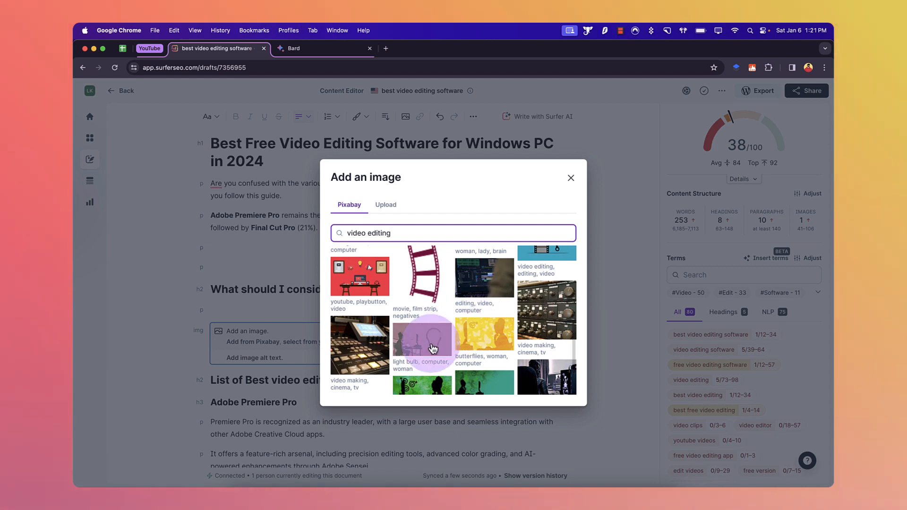
click(431, 344)
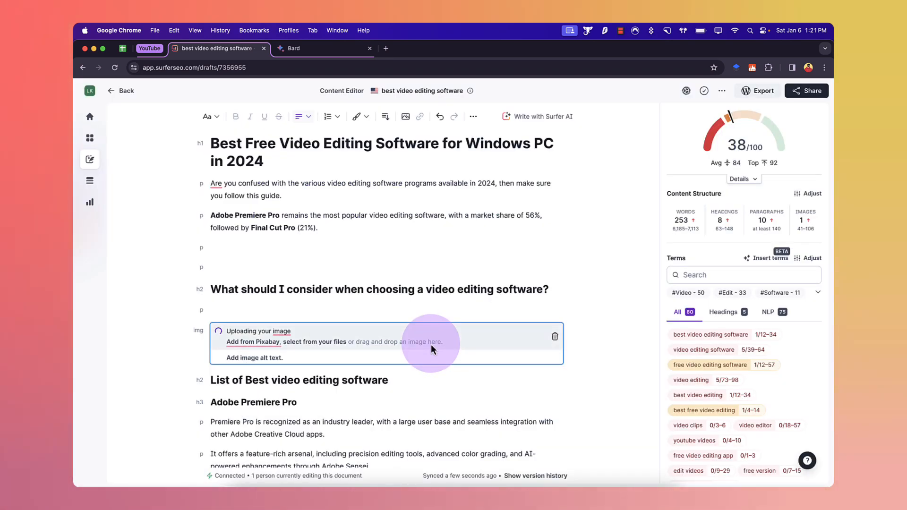
click(427, 266)
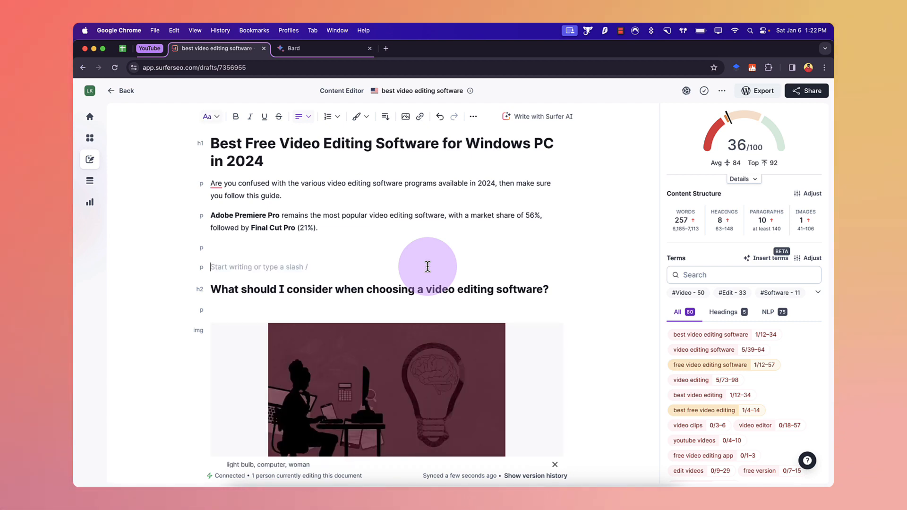
scroll(427, 268, down, 4)
click(430, 321)
scroll(429, 320, down, 5)
scroll(429, 320, up, 7)
scroll(430, 322, up, 3)
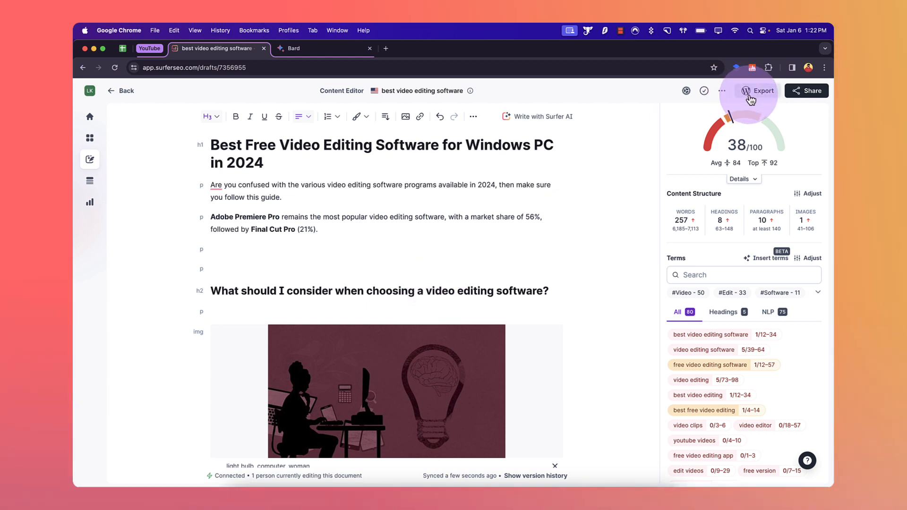
Step: Open the Export to WordPress panel to check the export options, then close it
click(722, 90)
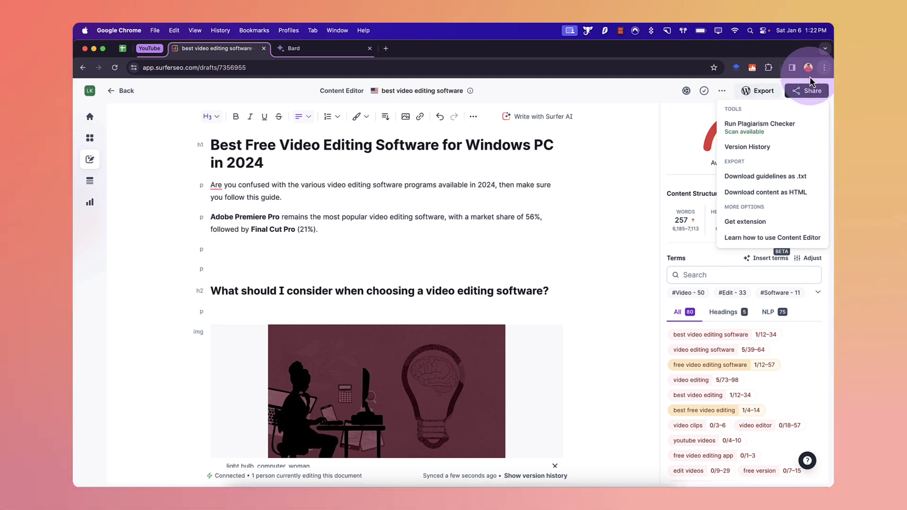
click(775, 92)
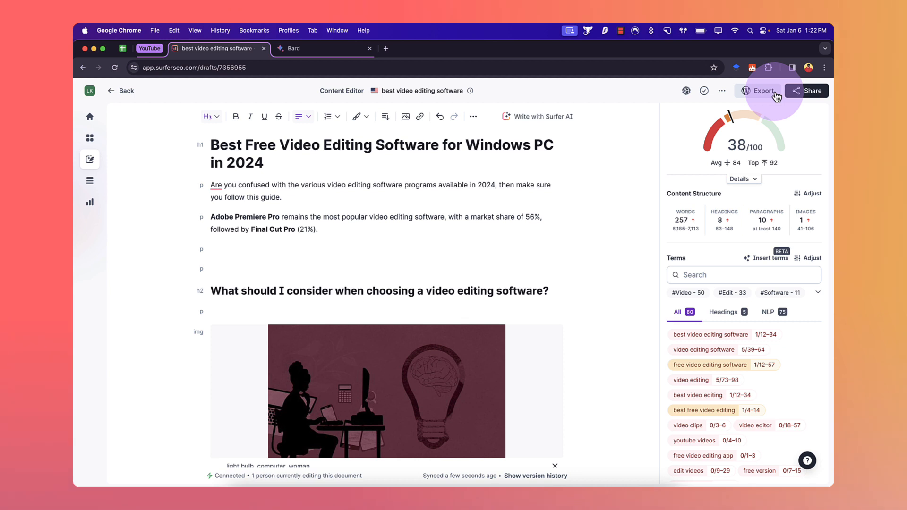
click(776, 95)
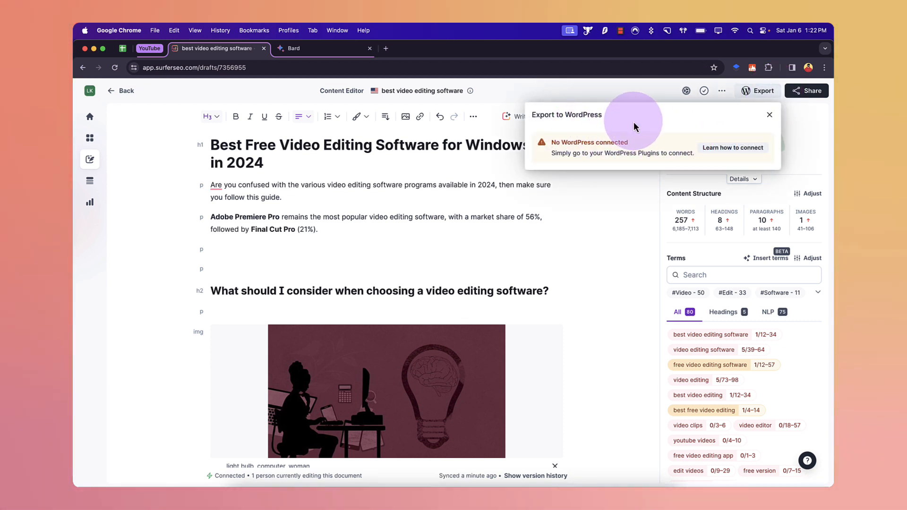
click(740, 93)
click(739, 93)
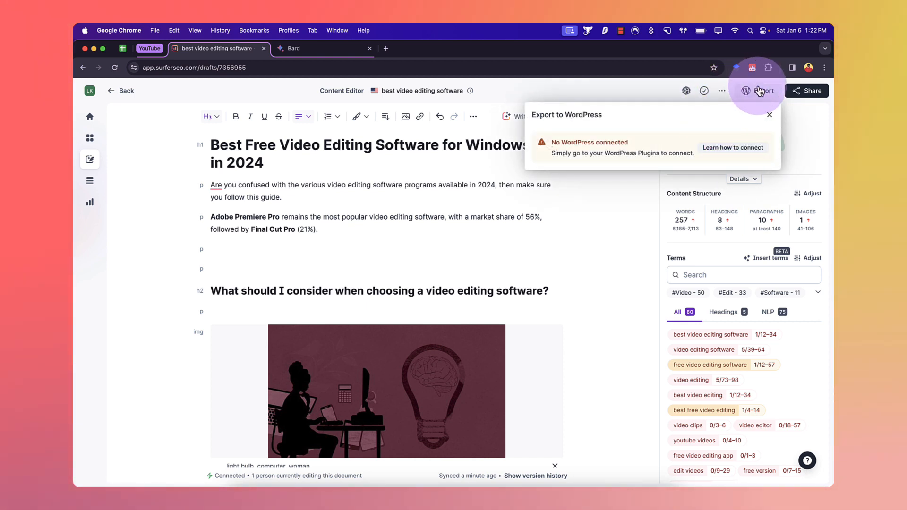
click(759, 90)
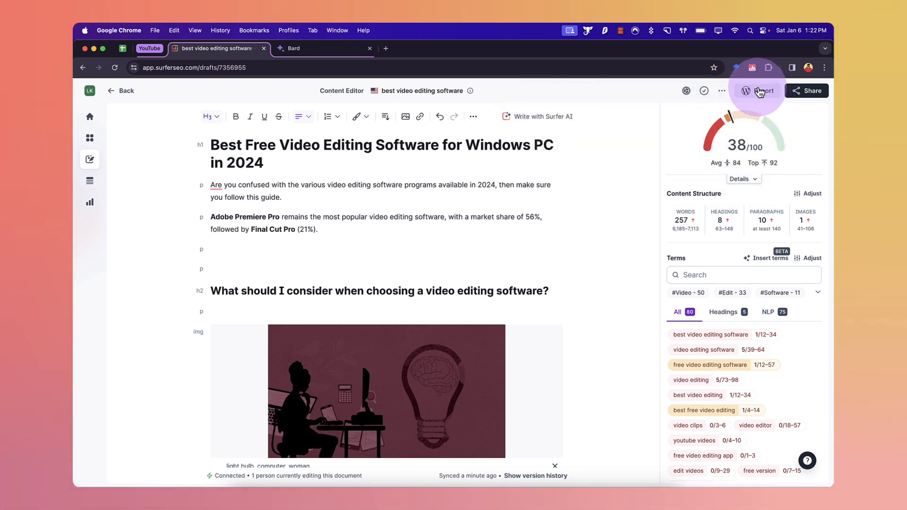
Step: Open the Share Content Editor panel to view the document's share link, then close it
click(796, 95)
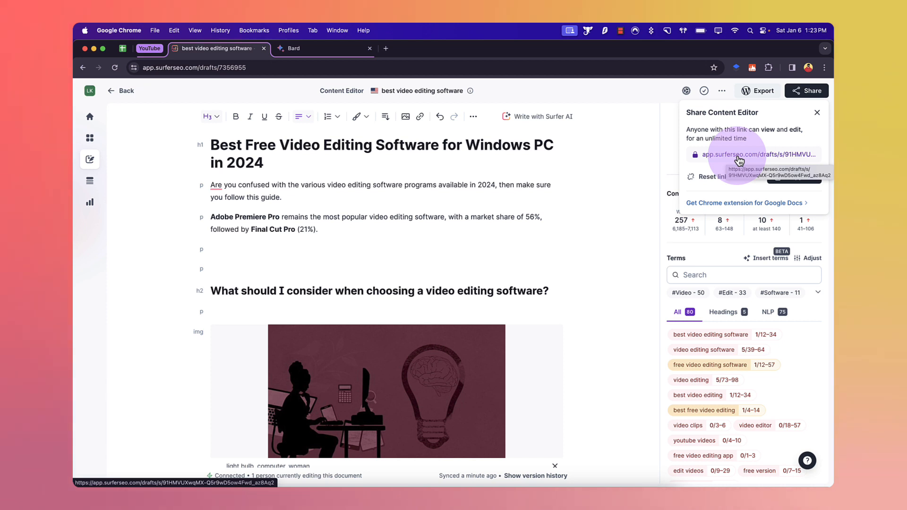
click(808, 90)
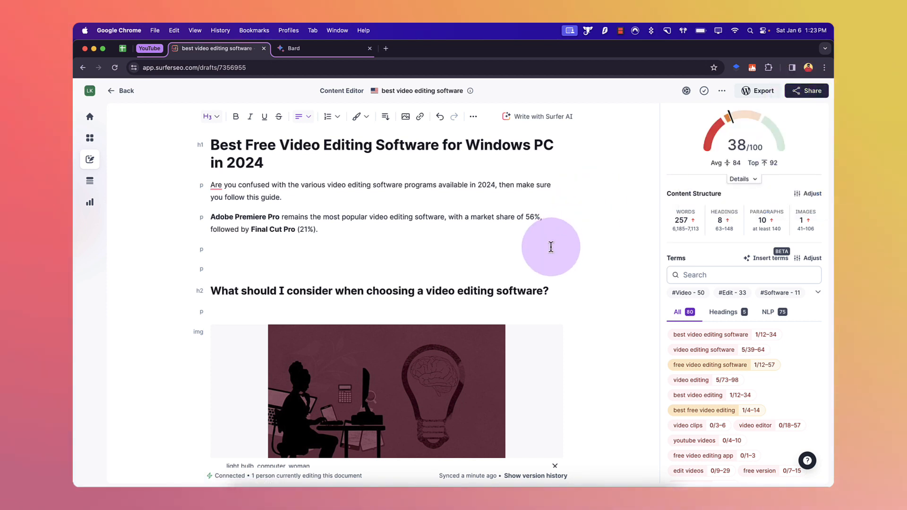
scroll(551, 247, down, 1)
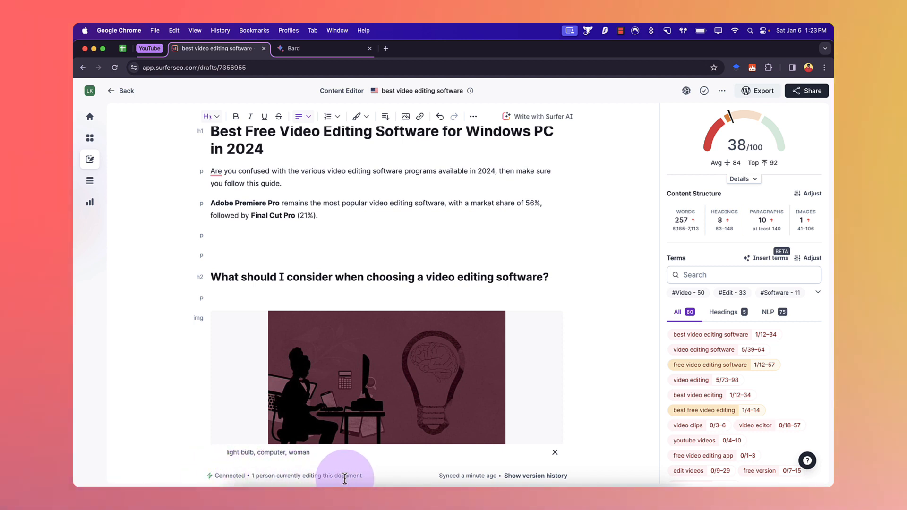
drag(362, 478, 204, 479)
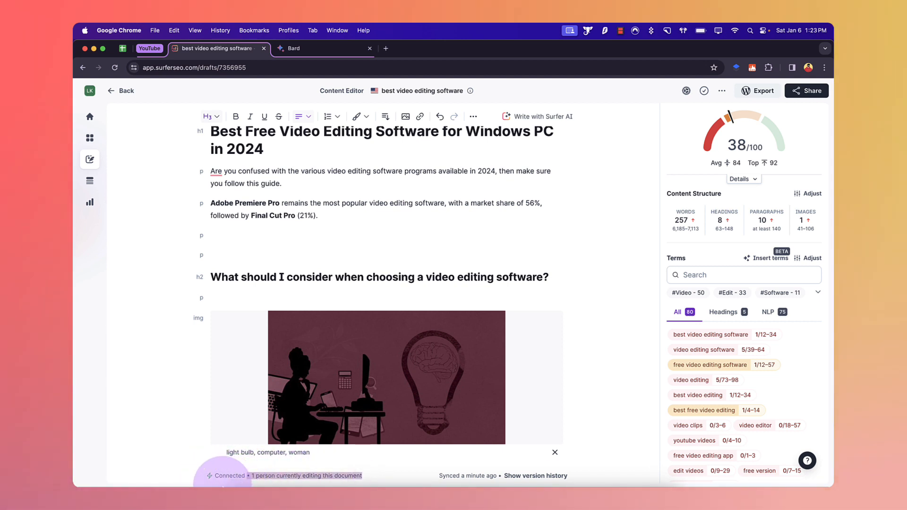
click(217, 479)
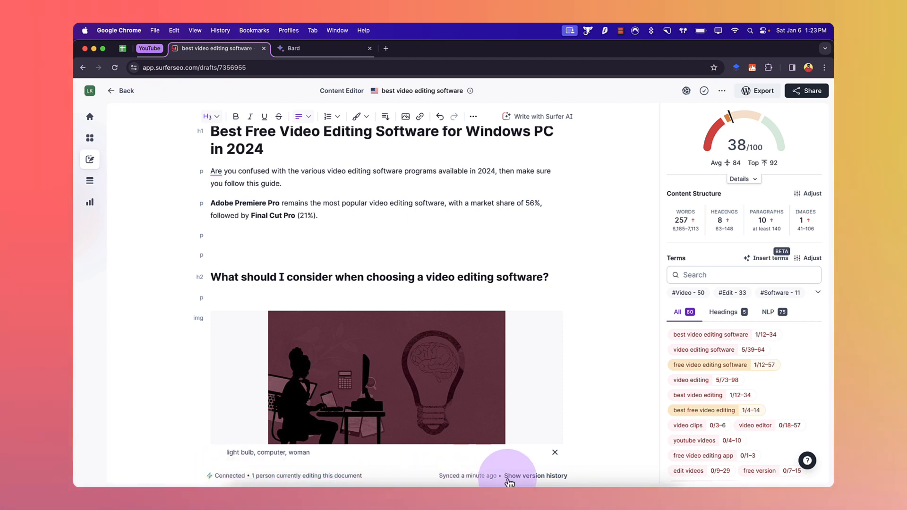
Step: Browse the version history, previewing the 01:17 PM version, then return to the current version in the editor
click(527, 477)
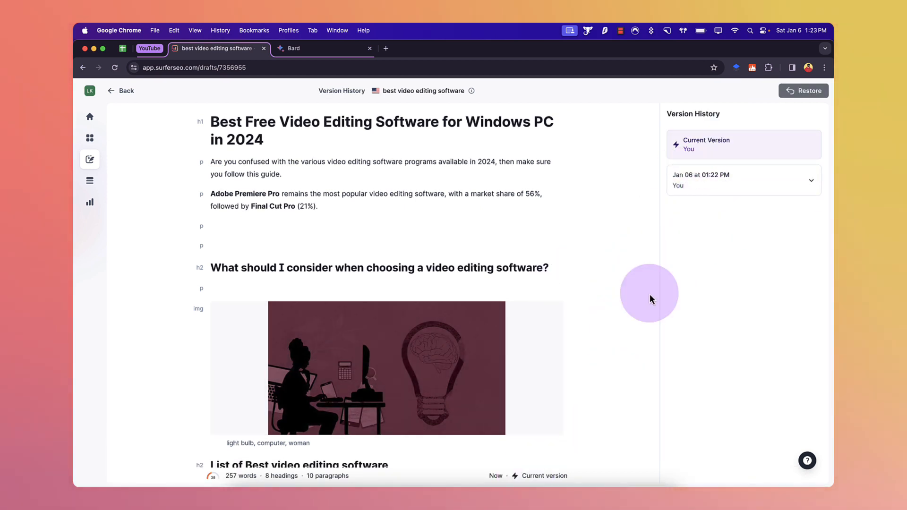
click(692, 177)
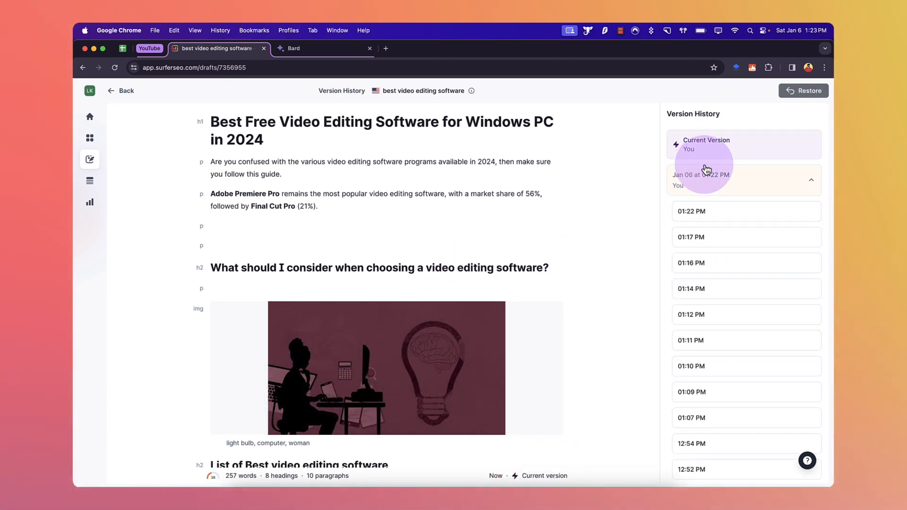
click(696, 236)
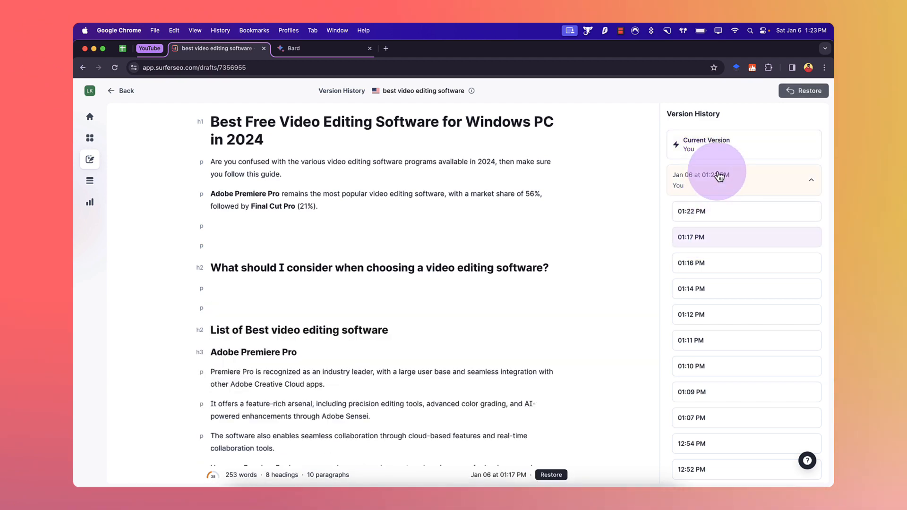
scroll(571, 295, down, 3)
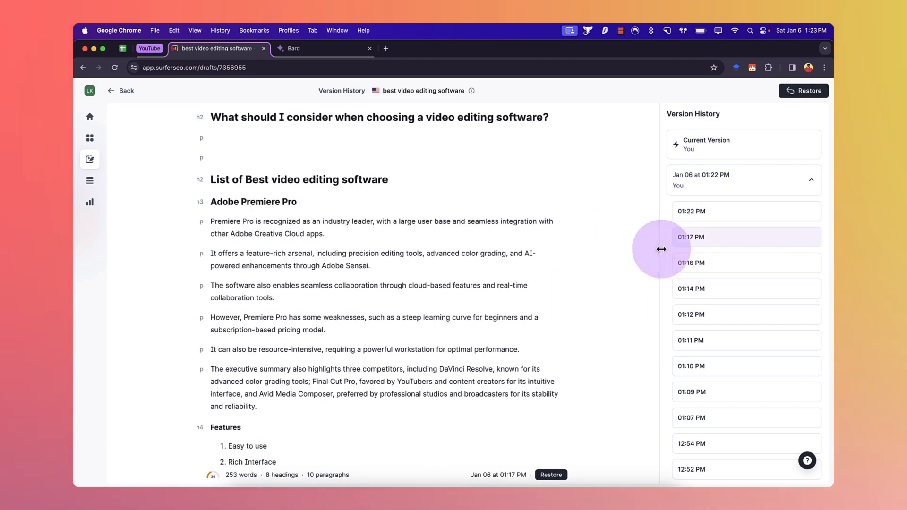
click(711, 146)
scroll(589, 184, up, 4)
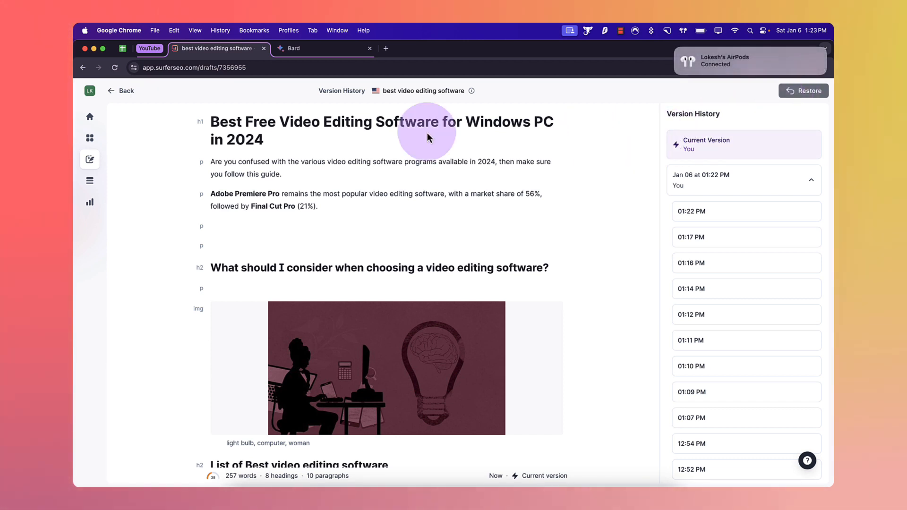
click(127, 92)
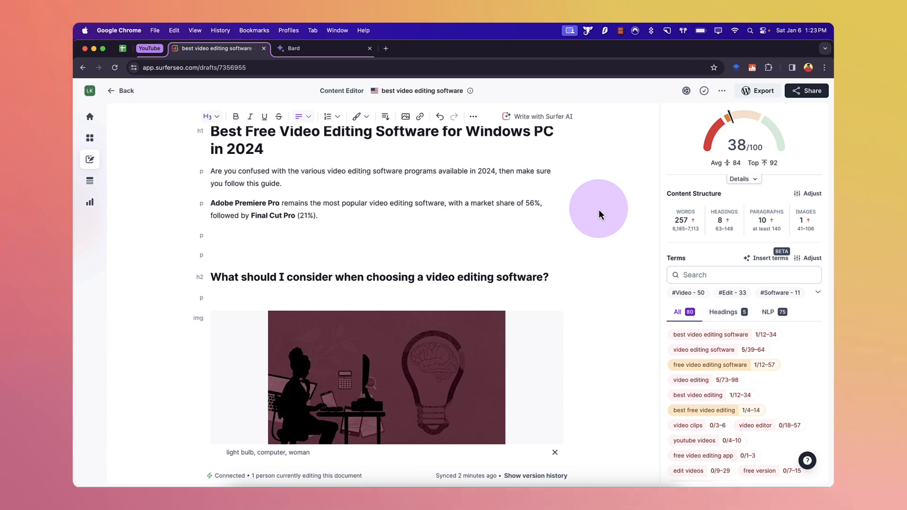
scroll(599, 214, up, 1)
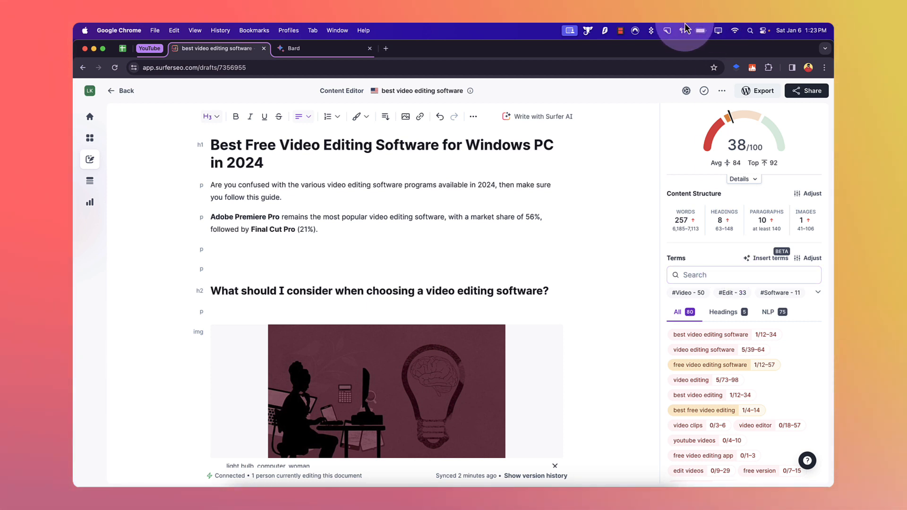
click(621, 30)
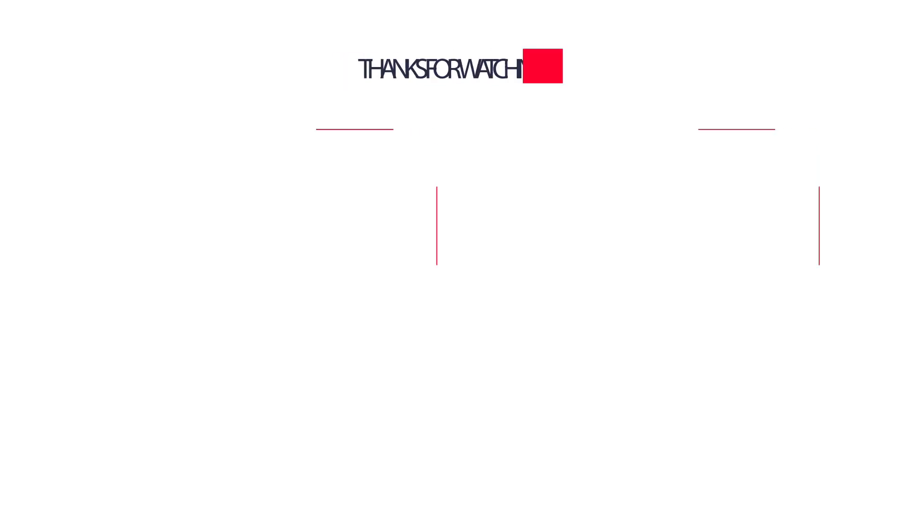